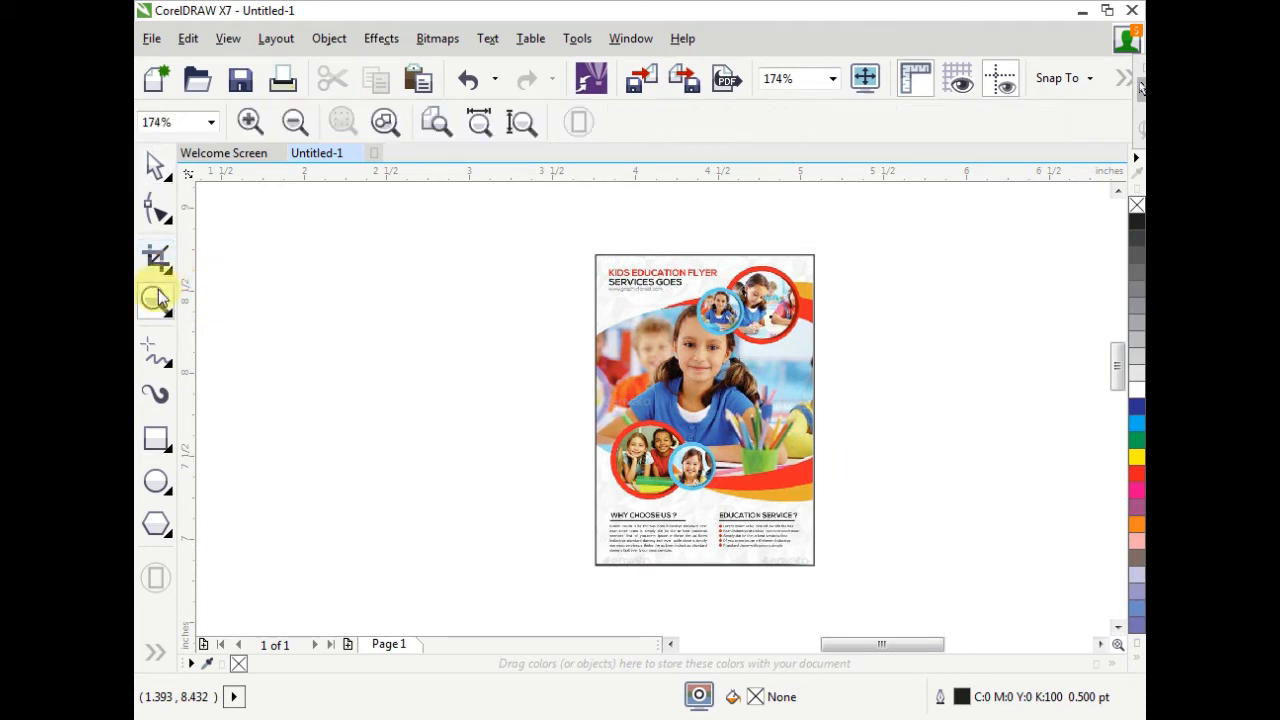
# Step: Draw an upright rectangle about 1.4 by 1.91 inches beside the sample education flyer
pyautogui.moveTo(286, 220); pyautogui.dragTo(864, 582)
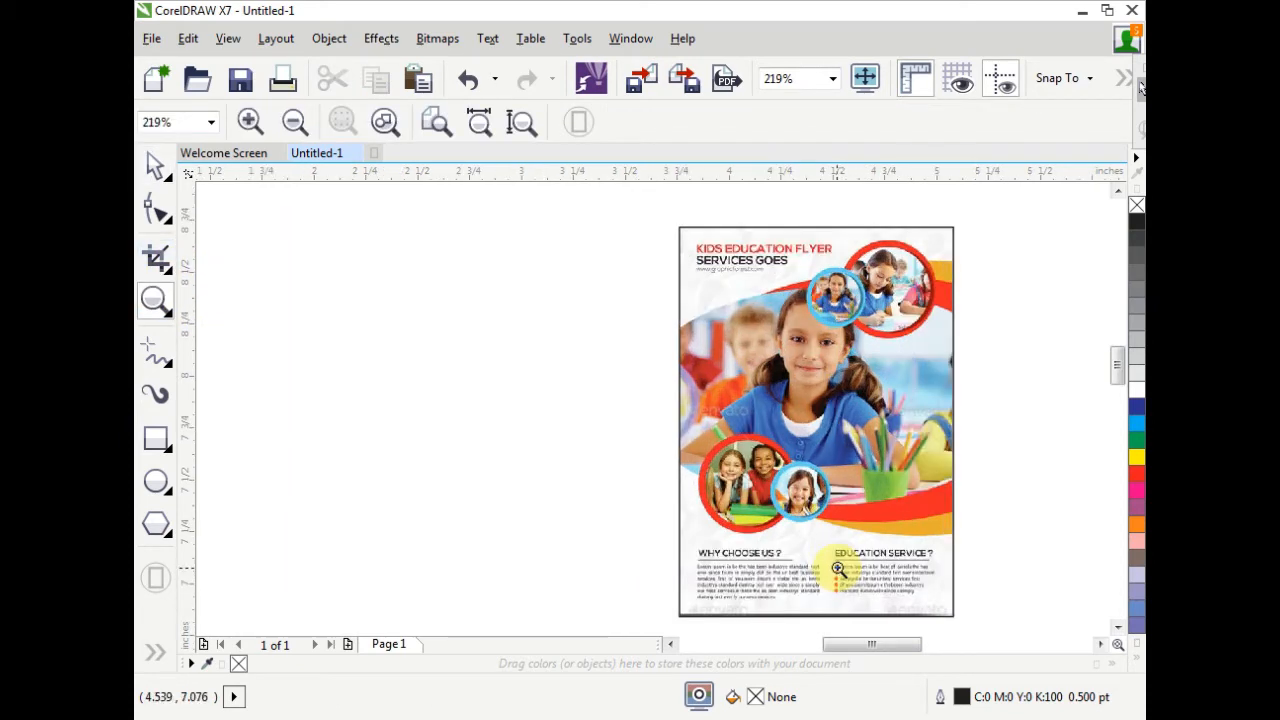
pyautogui.click(155, 165)
pyautogui.click(740, 340)
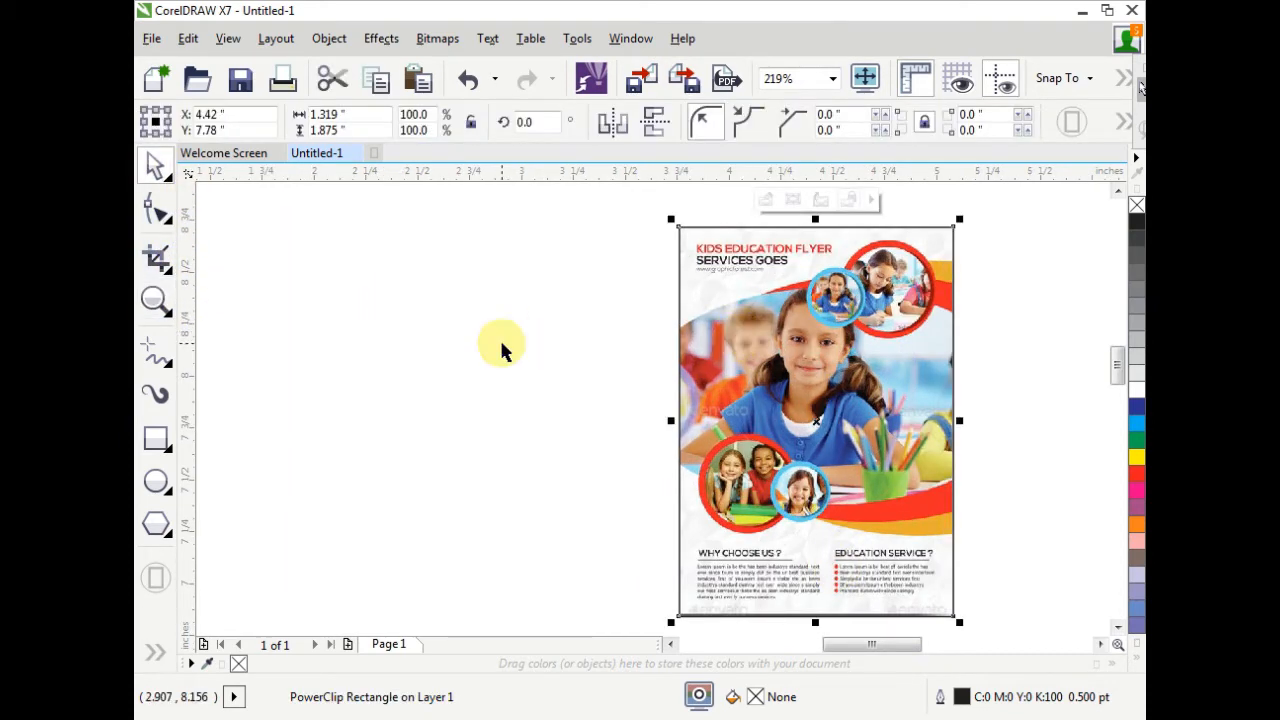
pyautogui.click(500, 346)
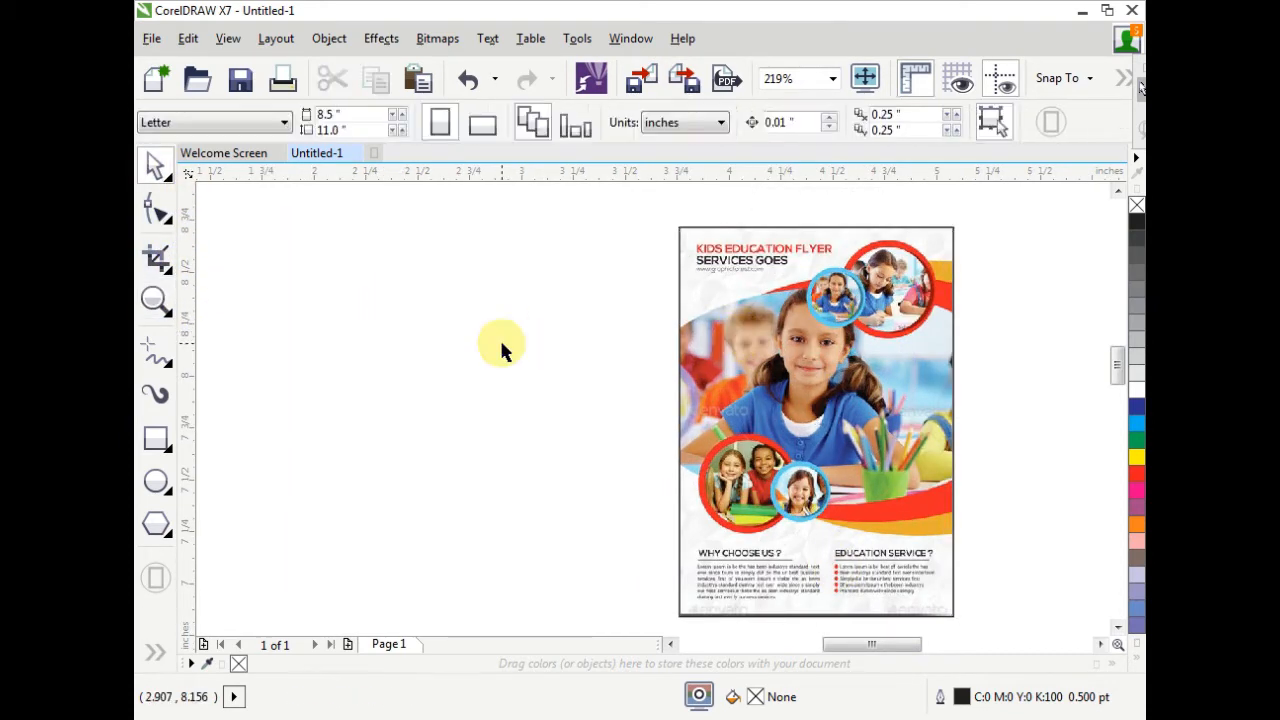
pyautogui.click(157, 441)
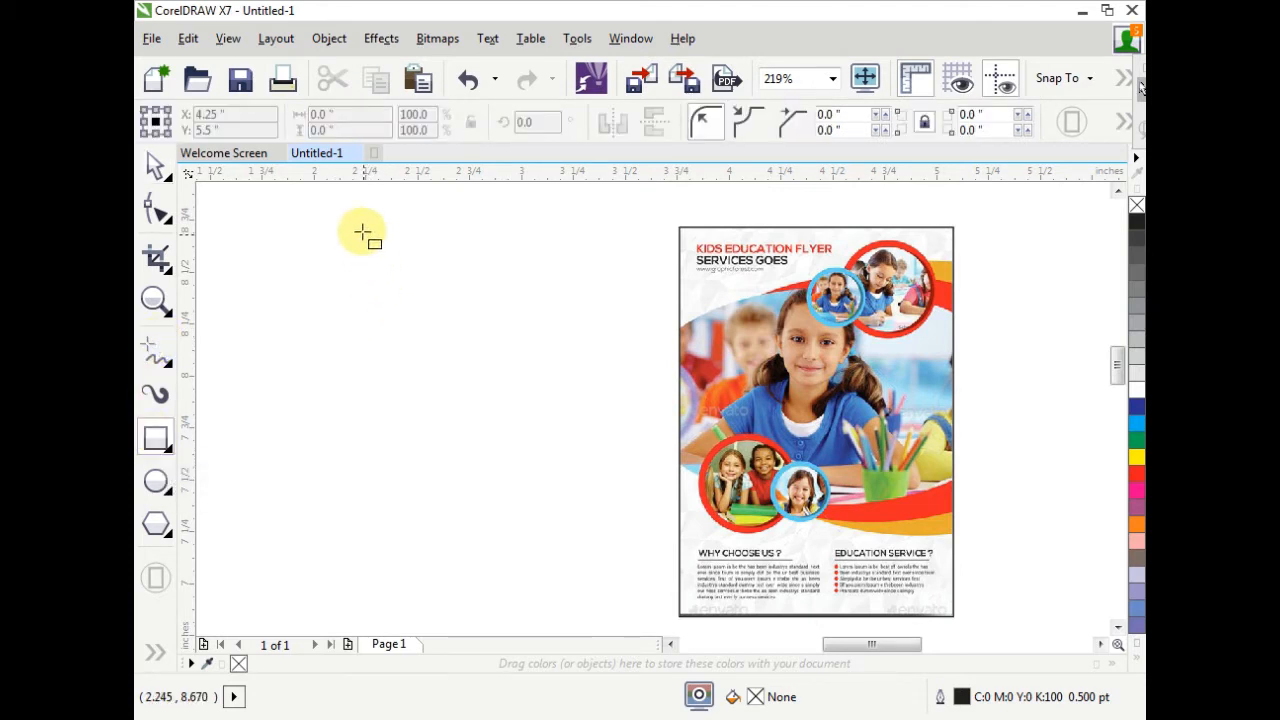
pyautogui.moveTo(362, 219); pyautogui.dragTo(653, 617)
pyautogui.click(157, 165)
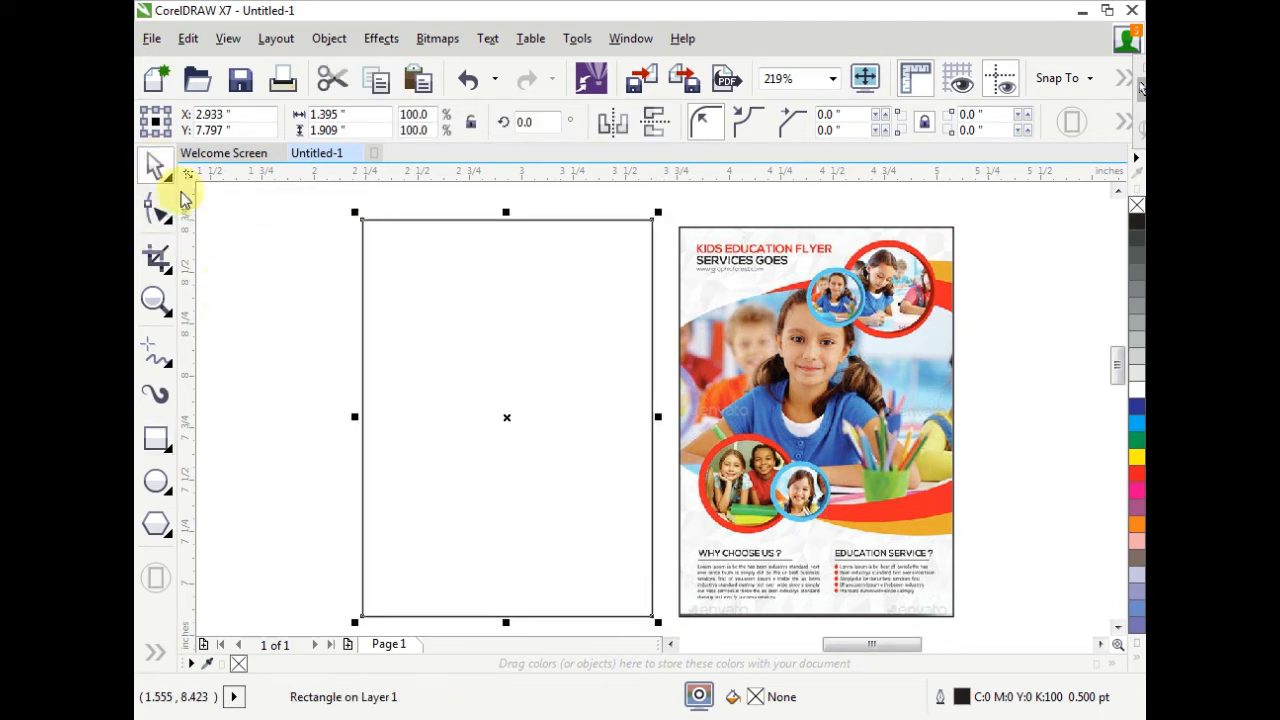
pyautogui.click(490, 400)
pyautogui.click(410, 220)
pyautogui.click(349, 209)
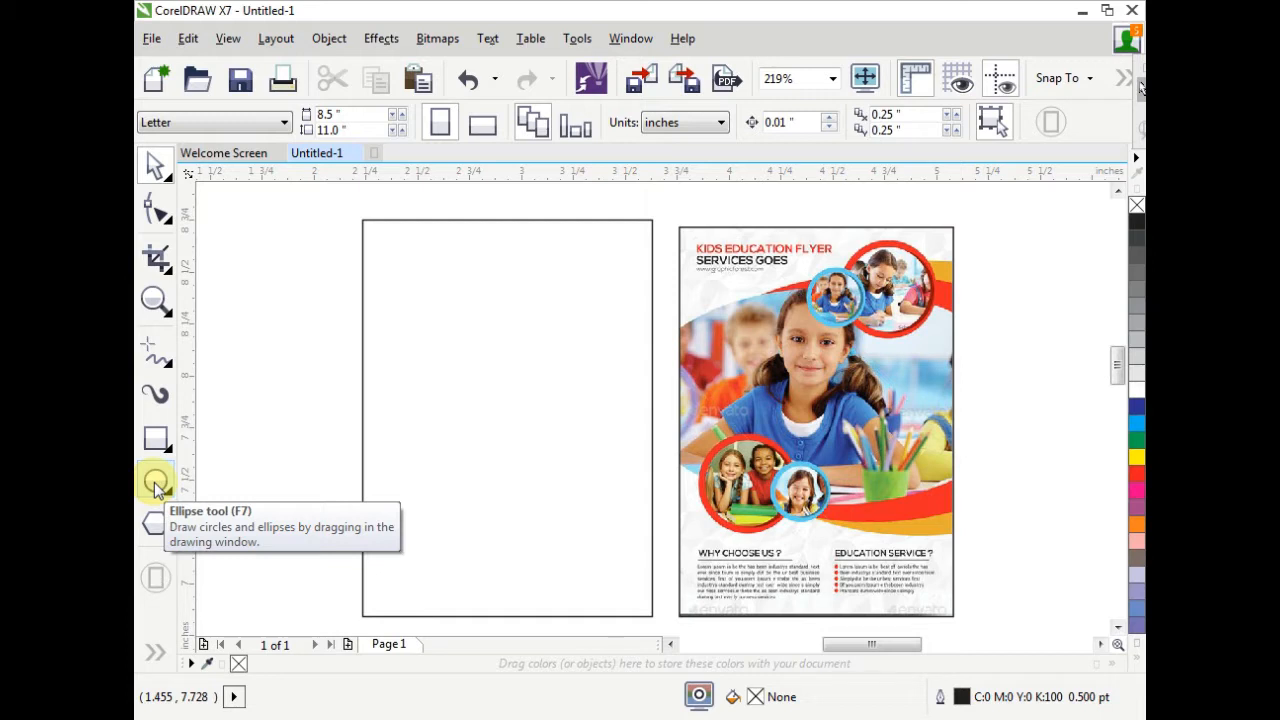
# Step: Draw a wide ellipse about 1.53 by 1.06 inches across the middle of the blank rectangle, overlapping both sides
pyautogui.click(156, 482)
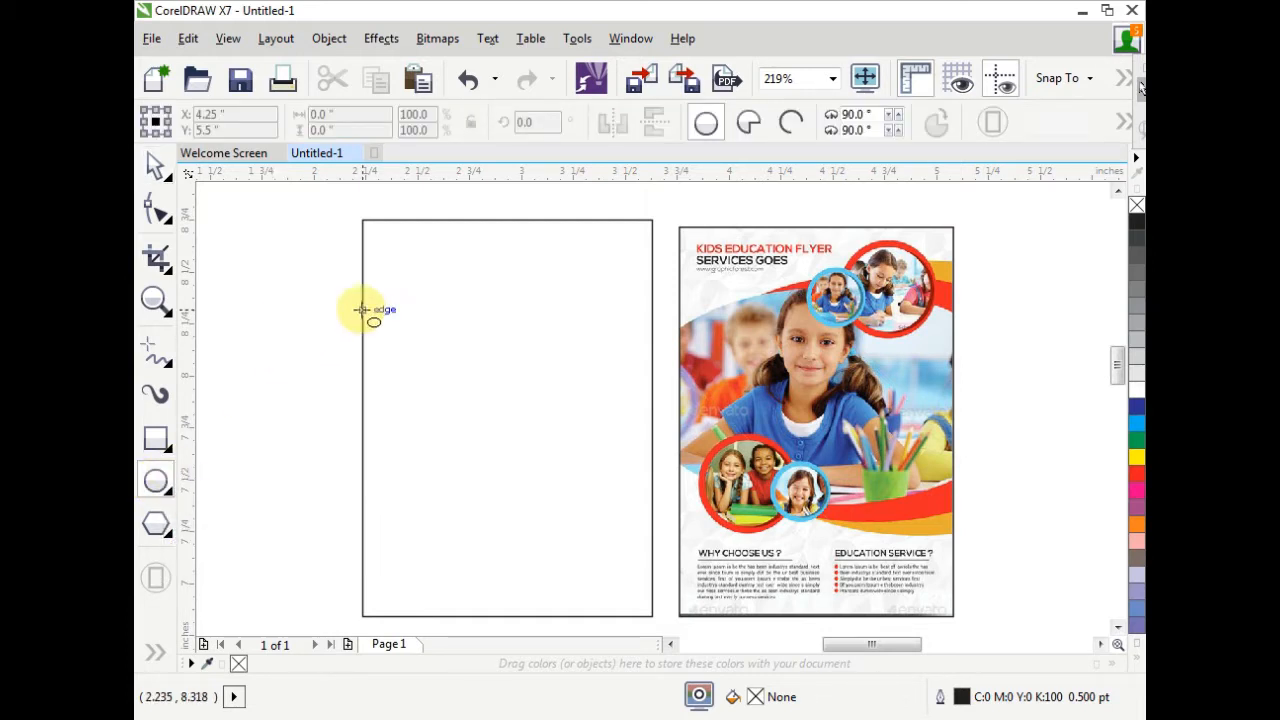
pyautogui.moveTo(343, 288); pyautogui.dragTo(662, 511)
pyautogui.click(153, 166)
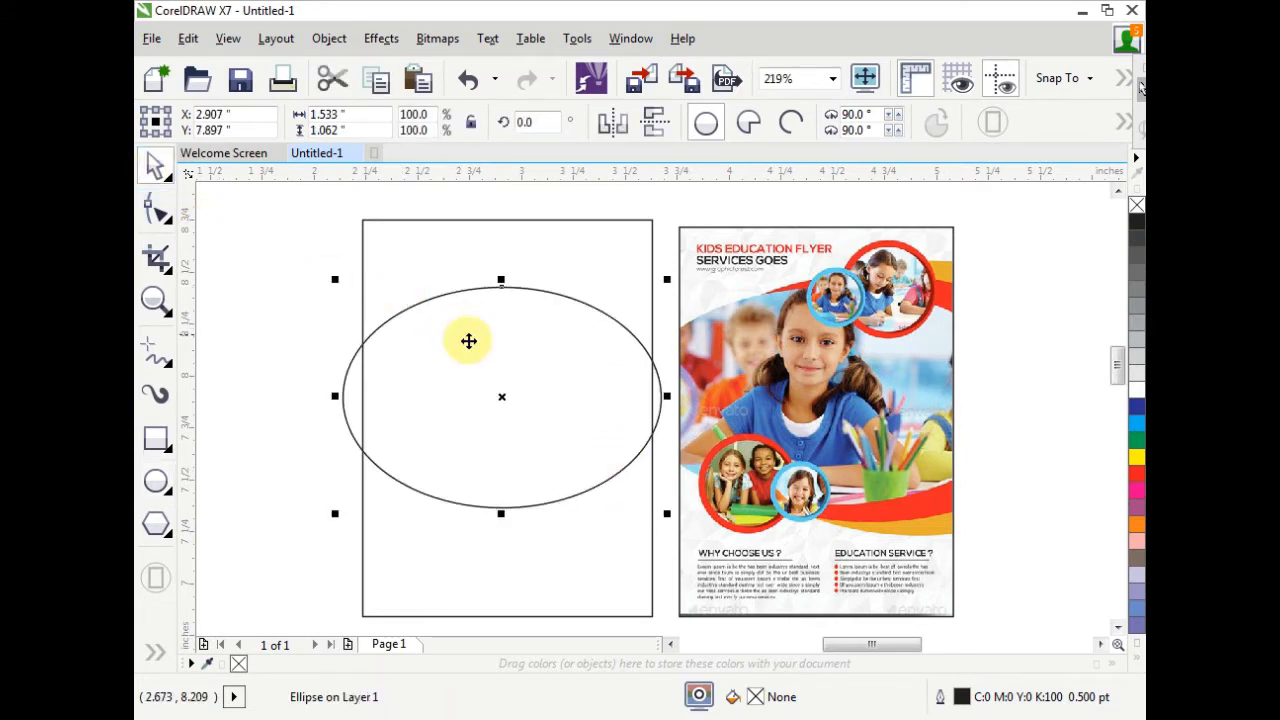
pyautogui.moveTo(505, 403); pyautogui.dragTo(507, 405)
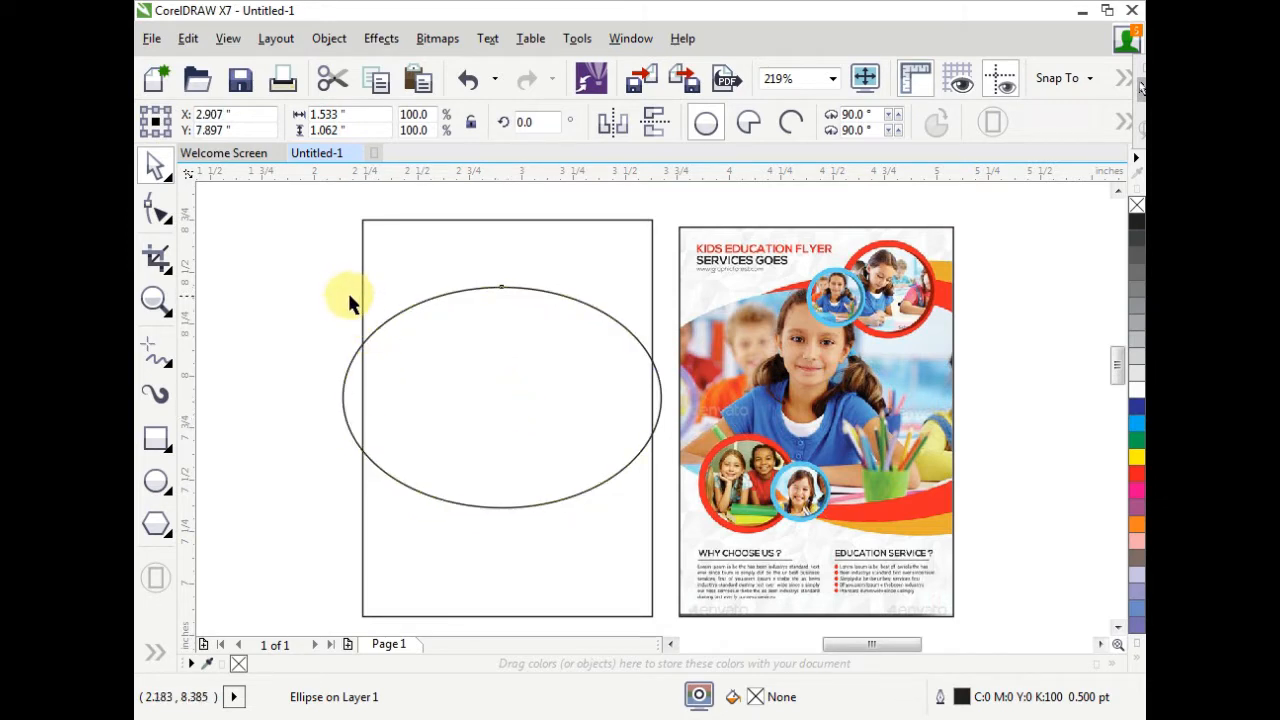
# Step: Enlarge the ellipse from its centre to about 1.62 by 1.12 inches
pyautogui.click(378, 327)
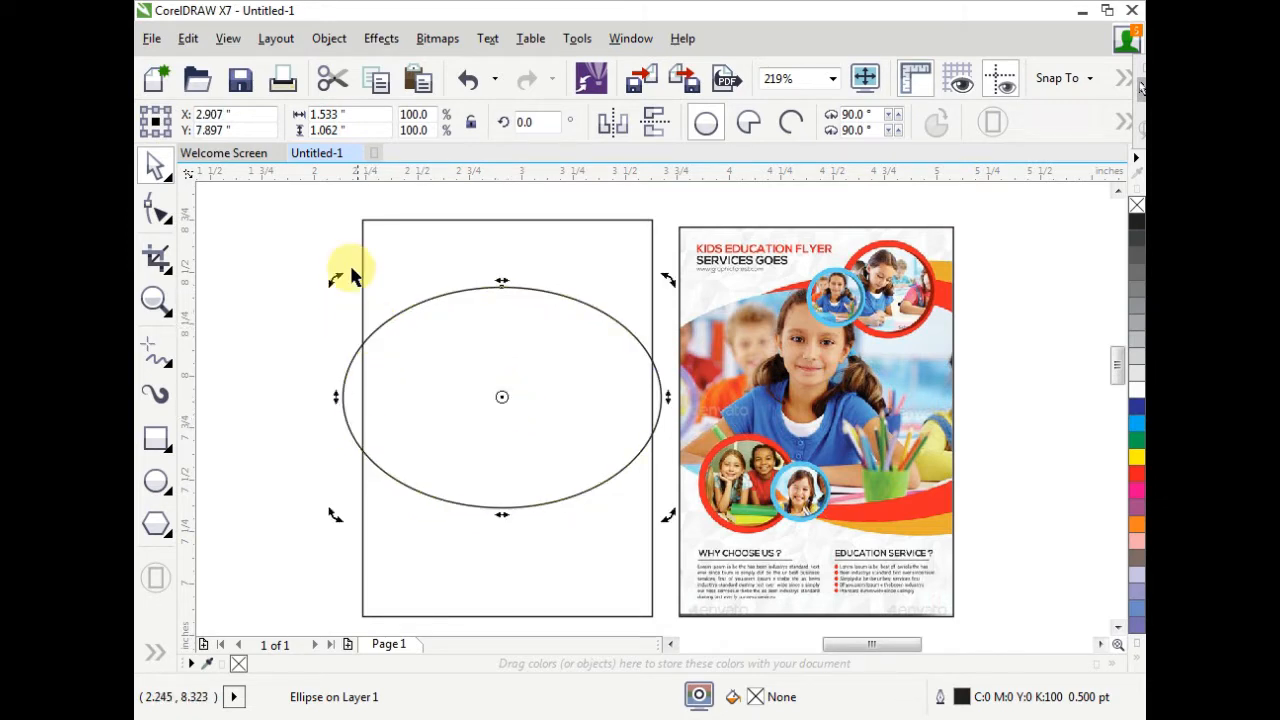
pyautogui.click(389, 320)
pyautogui.moveTo(338, 277); pyautogui.dragTo(318, 270)
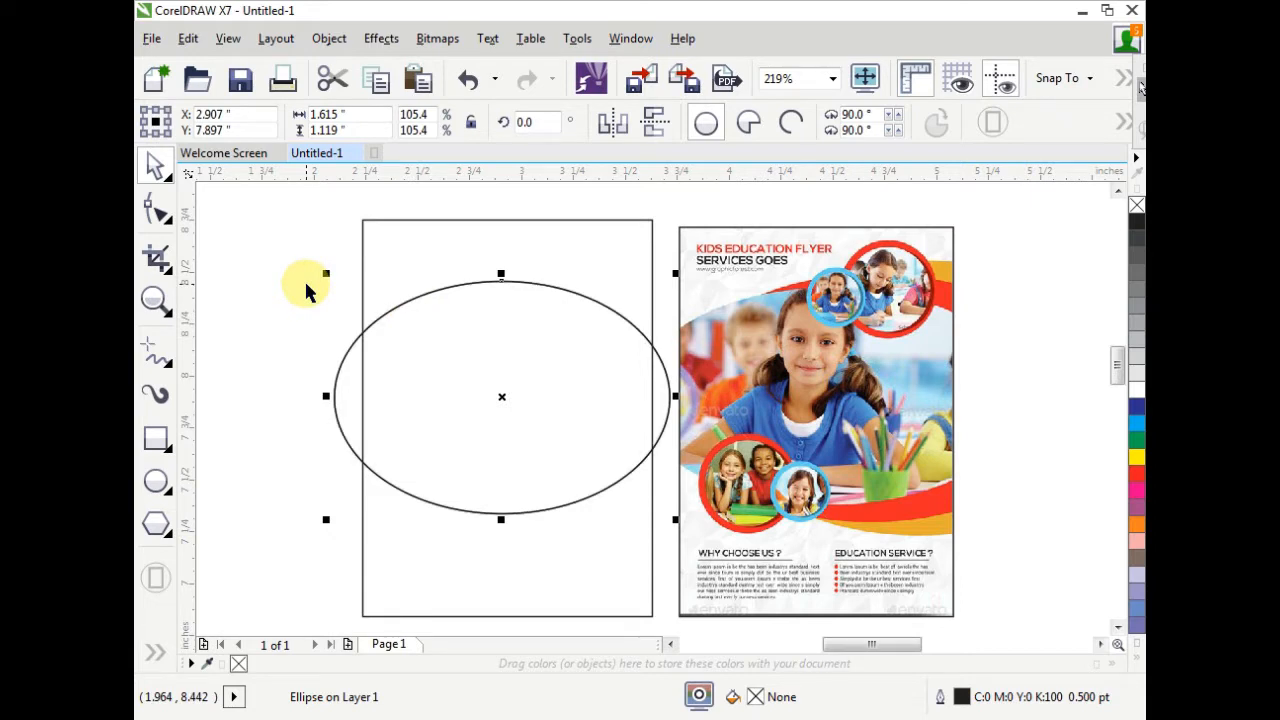
pyautogui.moveTo(521, 375); pyautogui.dragTo(540, 349)
pyautogui.hotkey('ctrl', 'z')
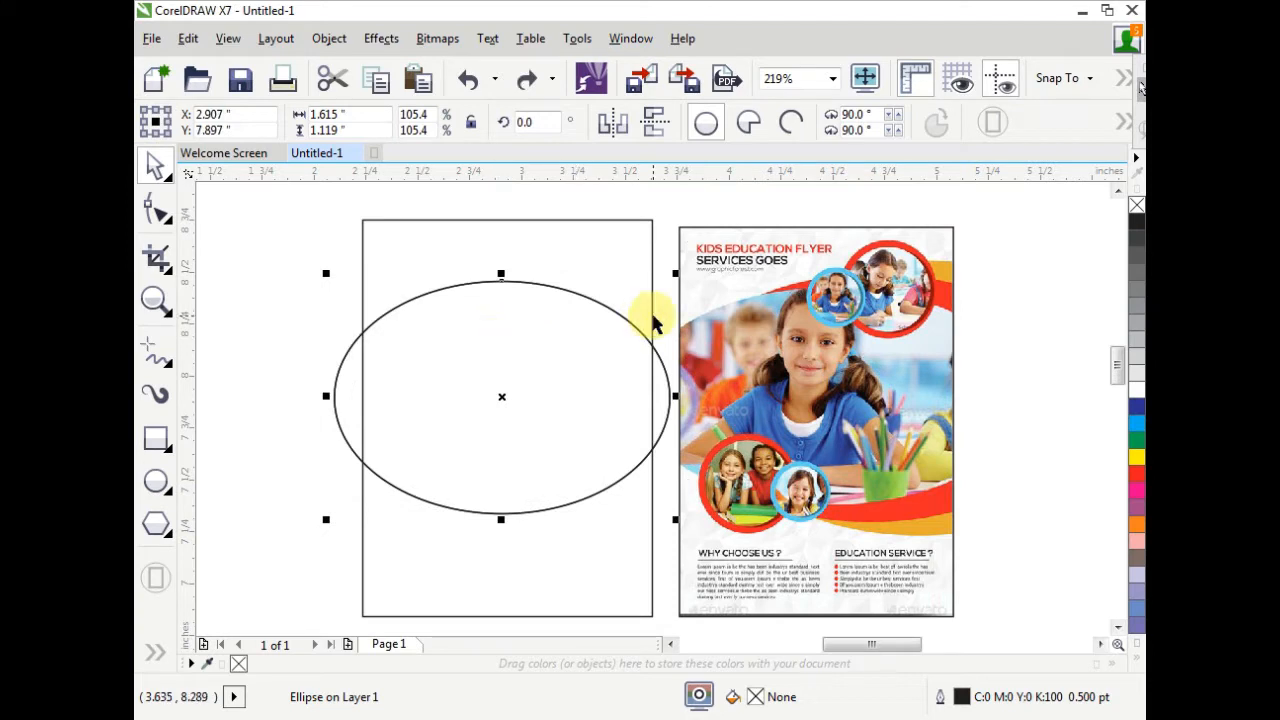
# Step: Make a larger copy of the ellipse, about 1.74 by 1.2 inches, vertically centred on the original and offset to its right
pyautogui.moveTo(675, 518); pyautogui.dragTo(706, 541)
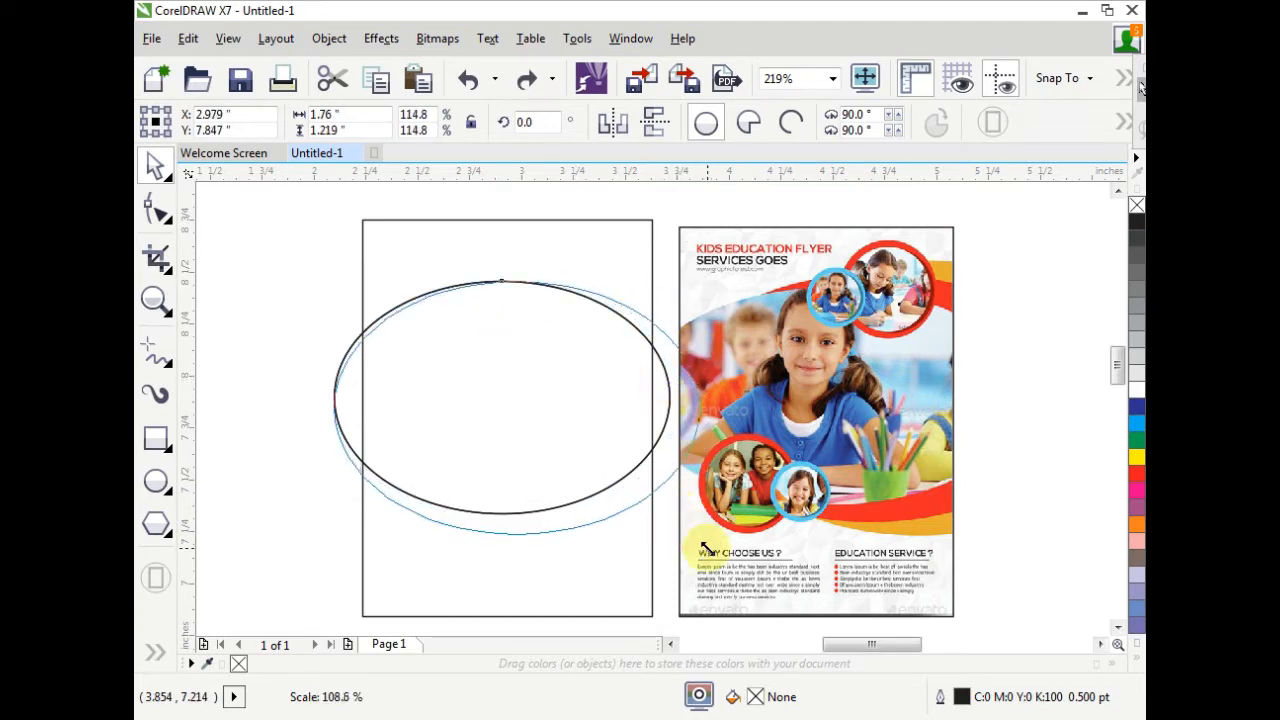
pyautogui.moveTo(706, 273); pyautogui.dragTo(719, 264)
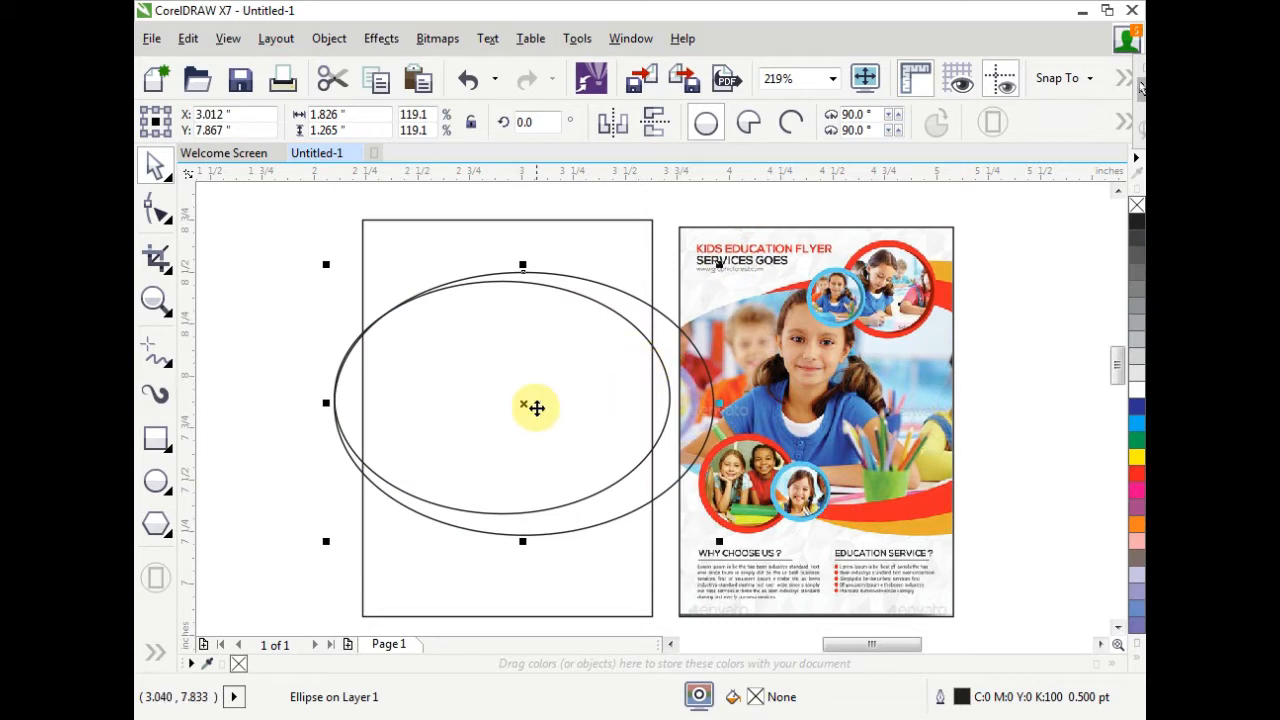
pyautogui.keyDown('shift'); pyautogui.click(590, 298); pyautogui.keyUp('shift')
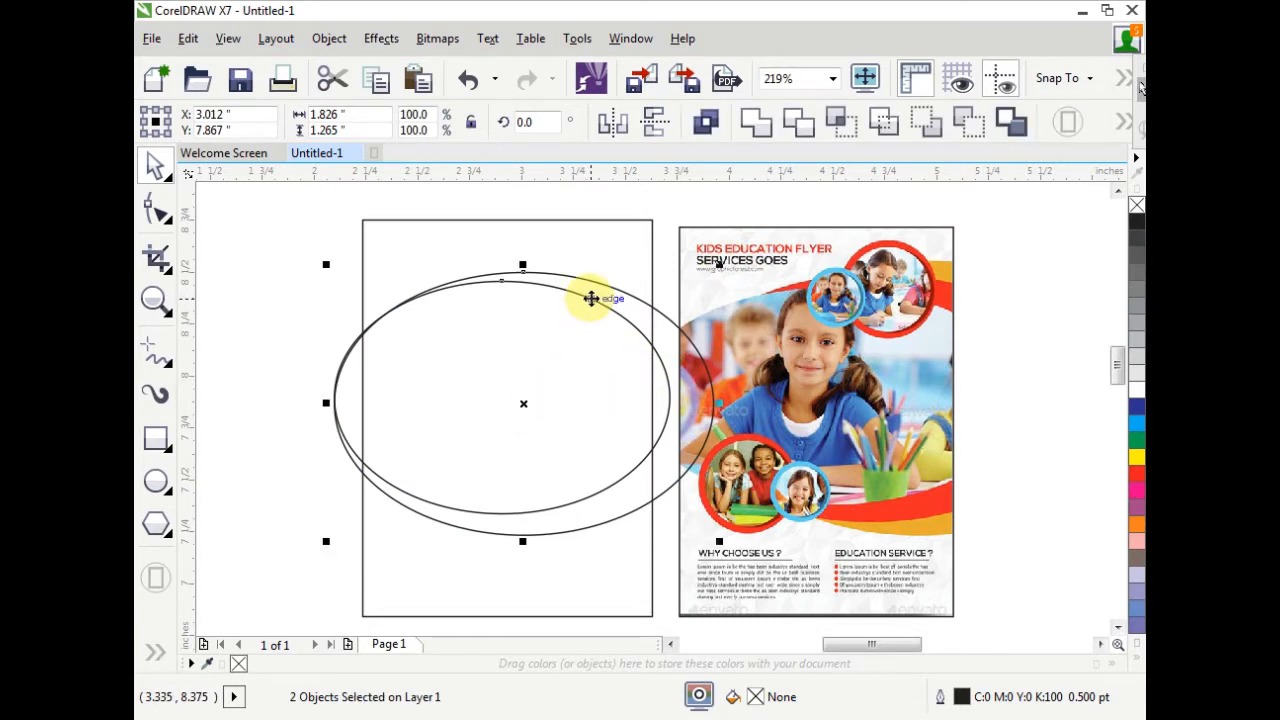
pyautogui.click(294, 286)
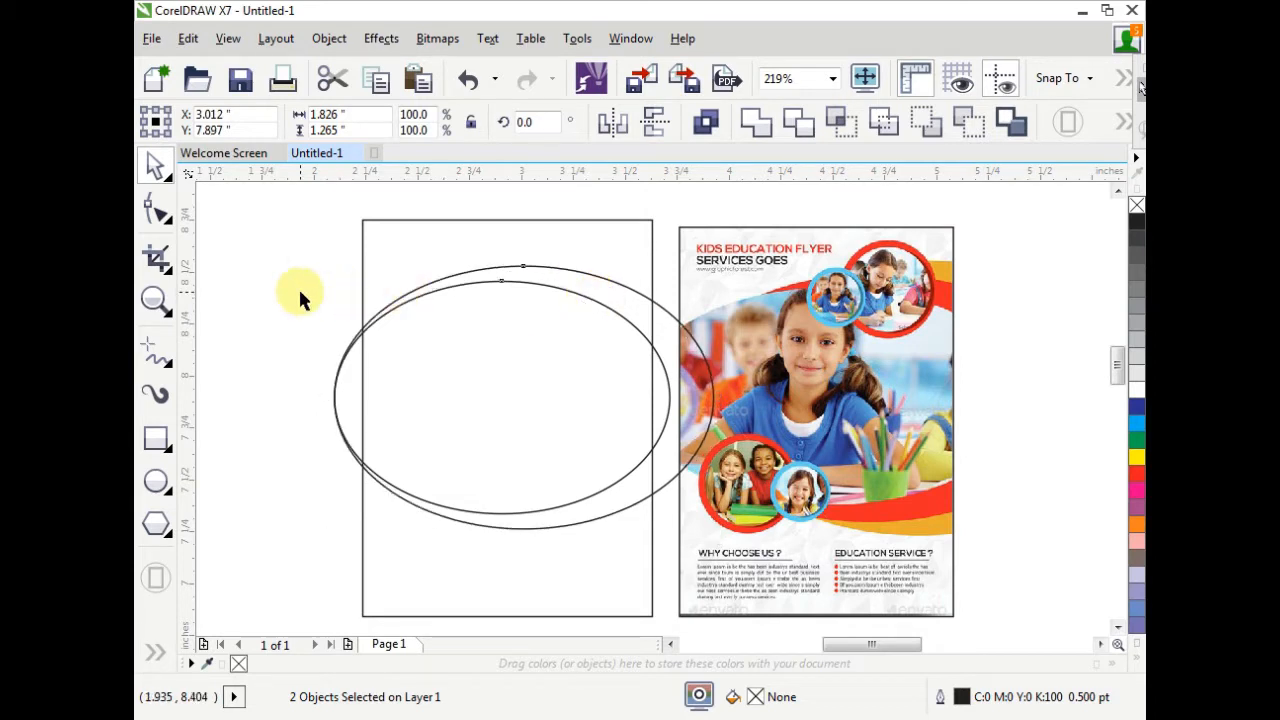
pyautogui.moveTo(416, 294); pyautogui.dragTo(448, 294)
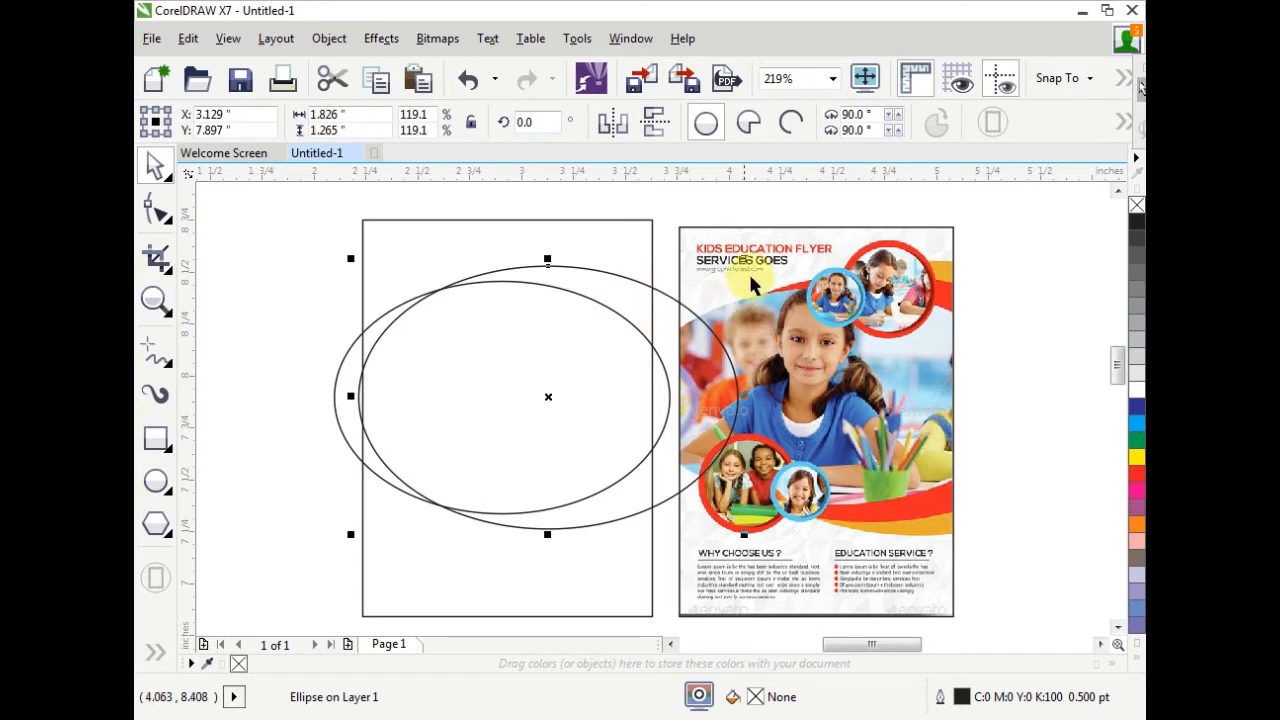
pyautogui.moveTo(743, 260)
pyautogui.mouseDown()
pyautogui.moveTo(717, 278)
pyautogui.moveTo(736, 265)
pyautogui.mouseUp()
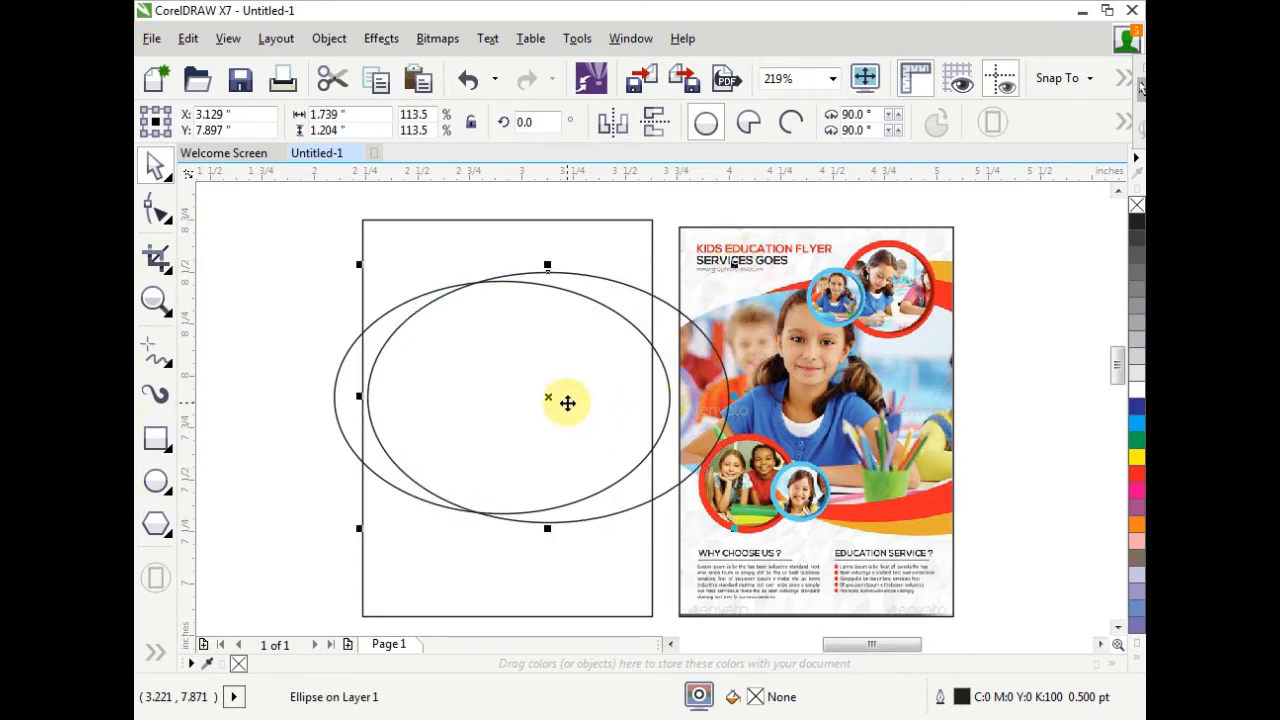
# Step: Place a third ellipse about 1.78 by 1.23 inches farther right and fill it with gold C:0 M:0 Y:60 K:20
pyautogui.moveTo(551, 401); pyautogui.dragTo(594, 405)
pyautogui.moveTo(788, 267); pyautogui.dragTo(807, 263)
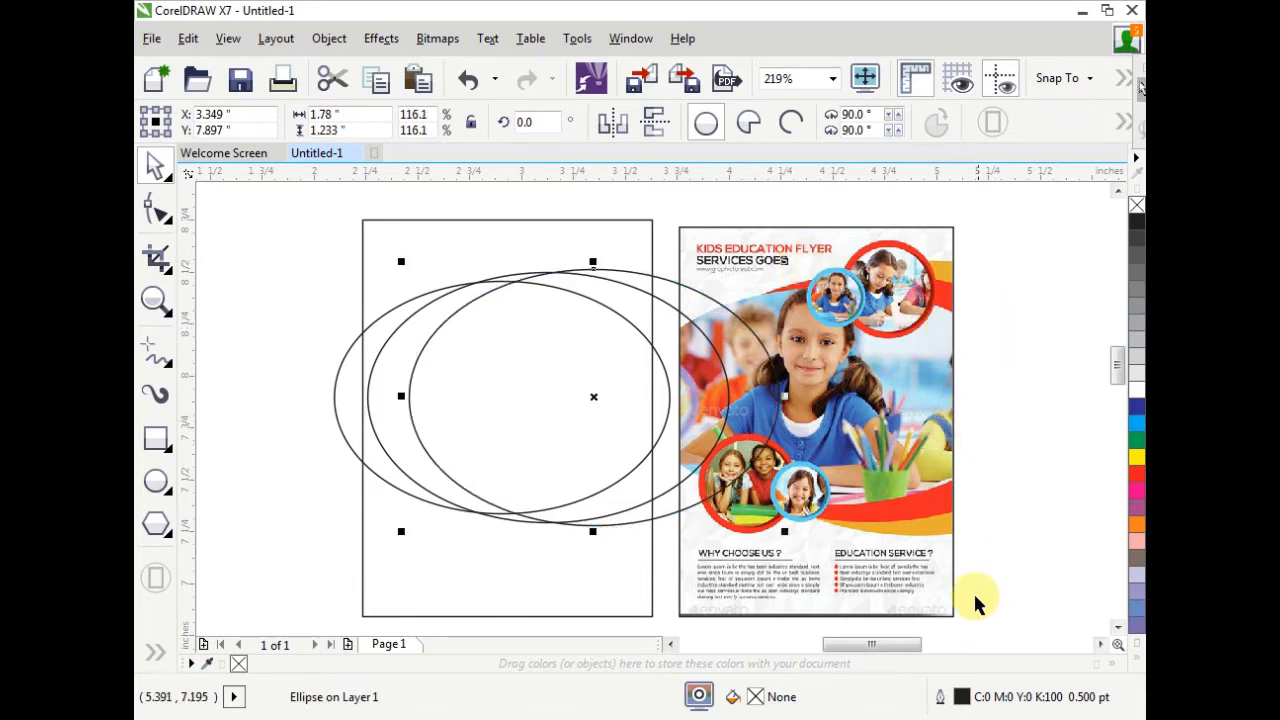
pyautogui.click(1136, 664)
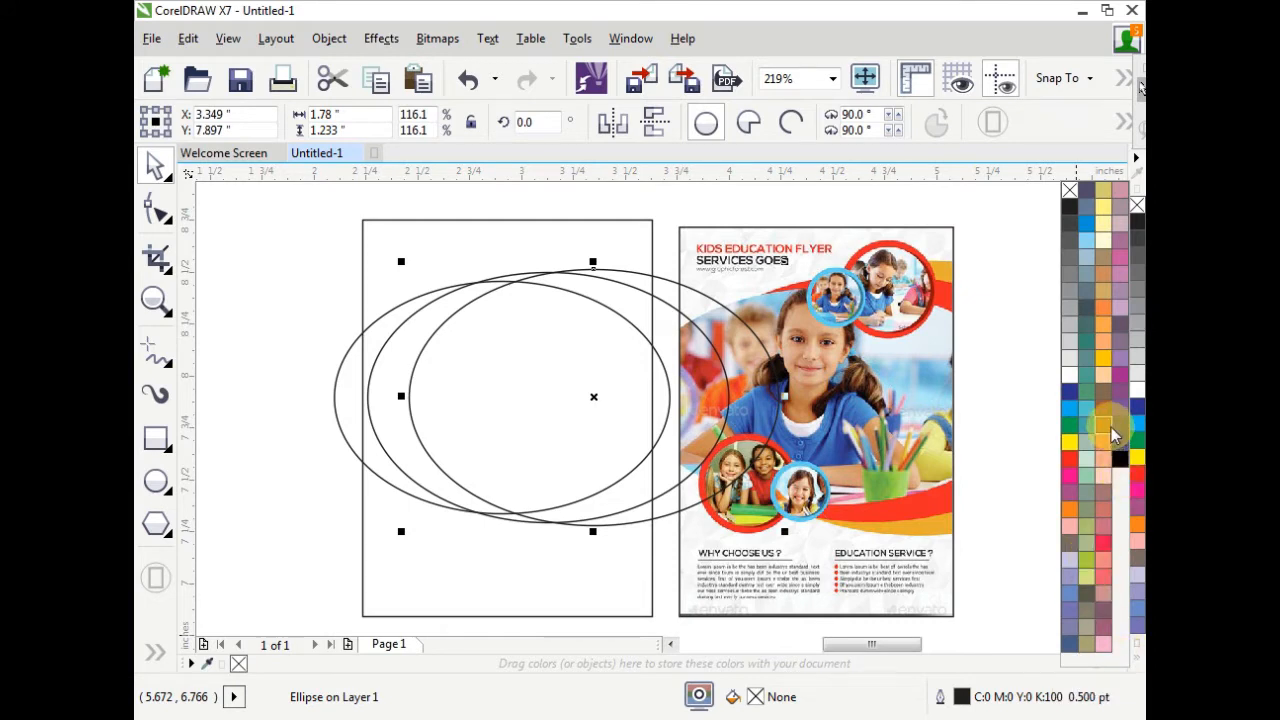
pyautogui.click(1104, 199)
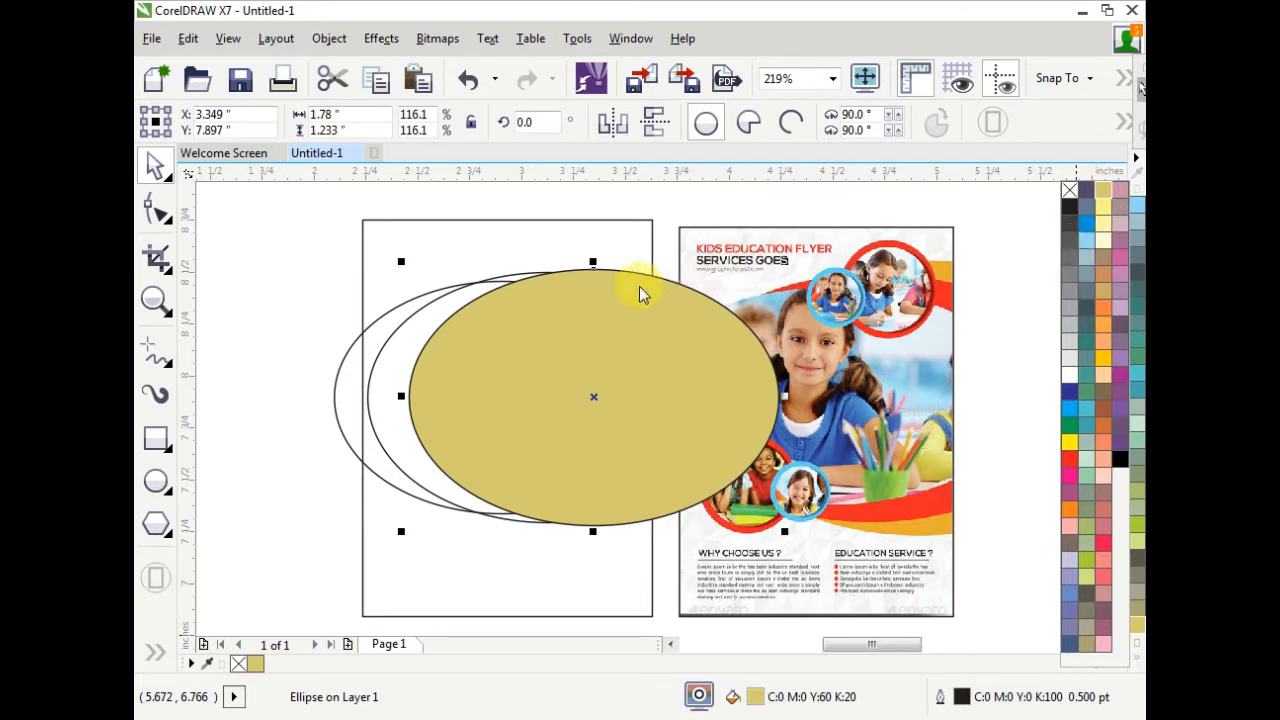
# Step: Fill the middle ellipse with red C:0 M:100 Y:100 K:0 and move it in front of the gold ellipse
pyautogui.click(507, 274)
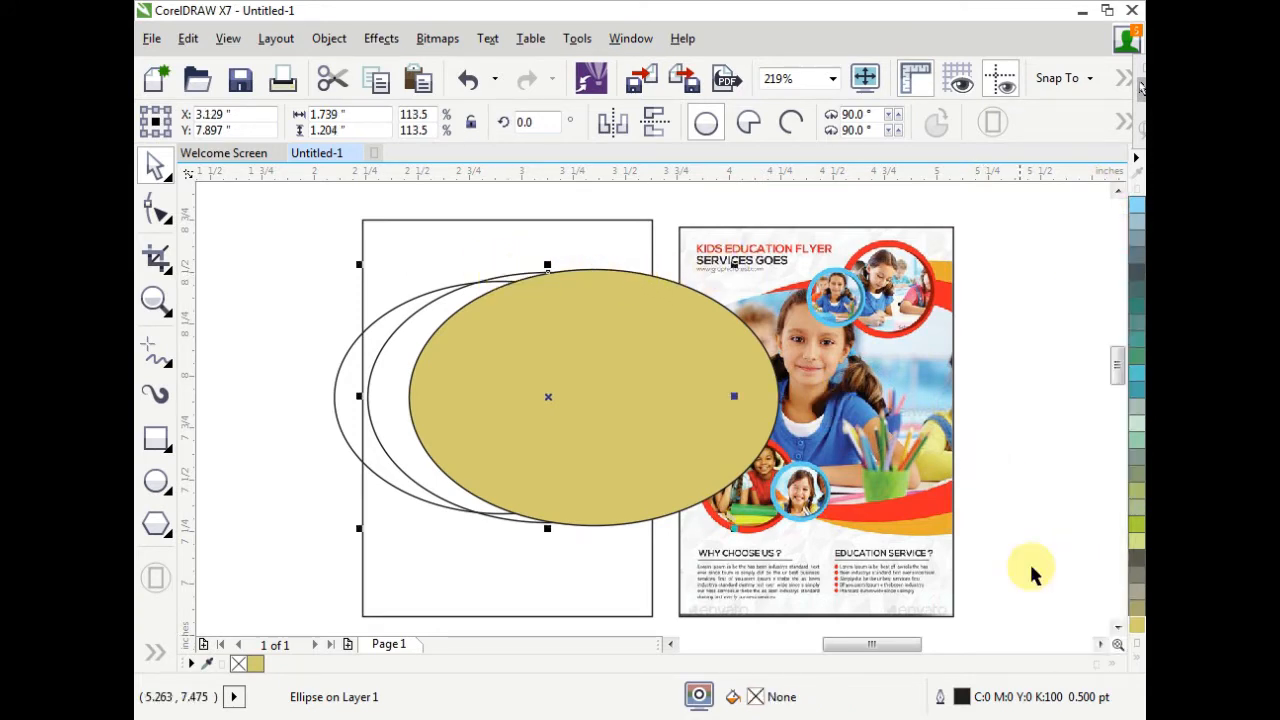
pyautogui.click(1137, 666)
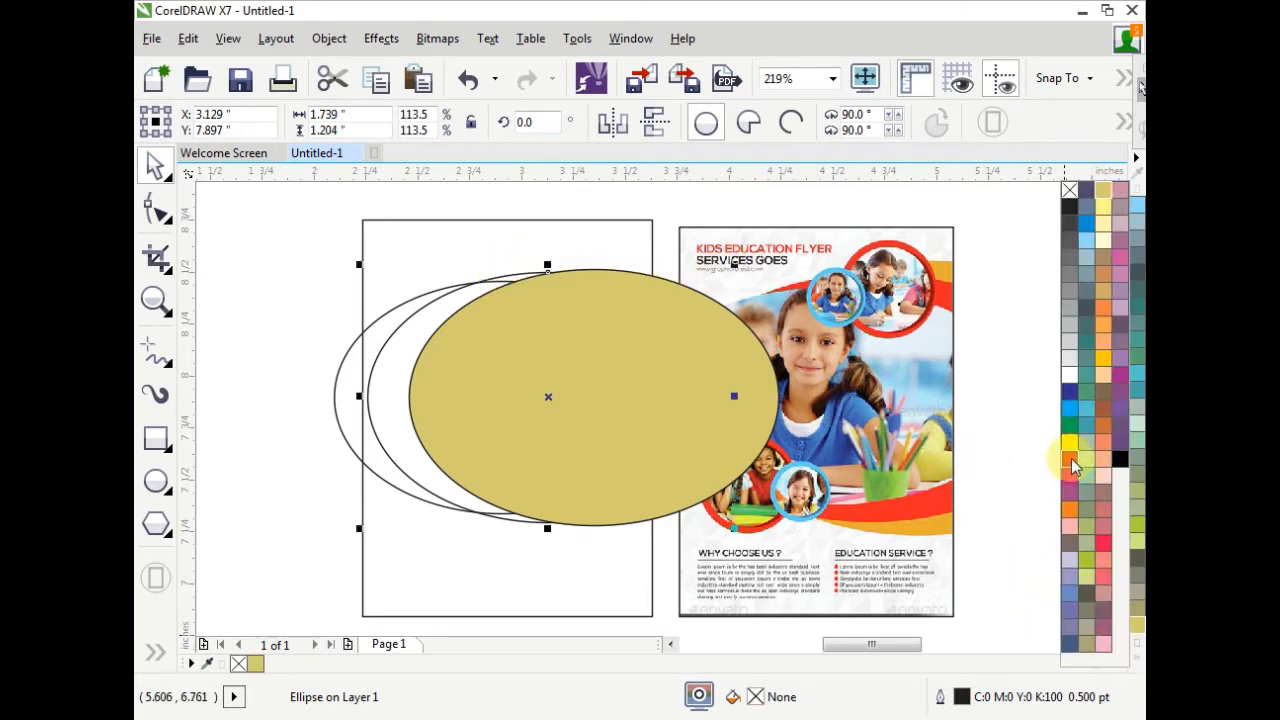
pyautogui.click(1071, 457)
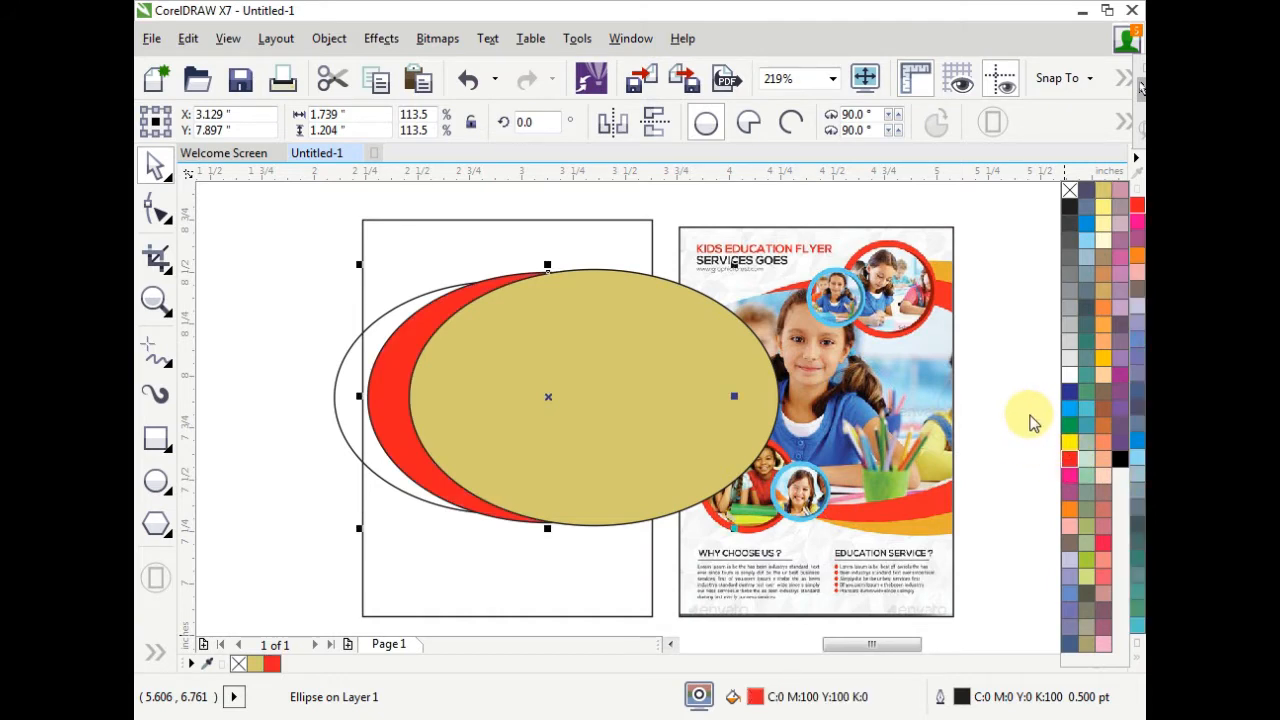
pyautogui.hotkey('ctrl', 'pageup')
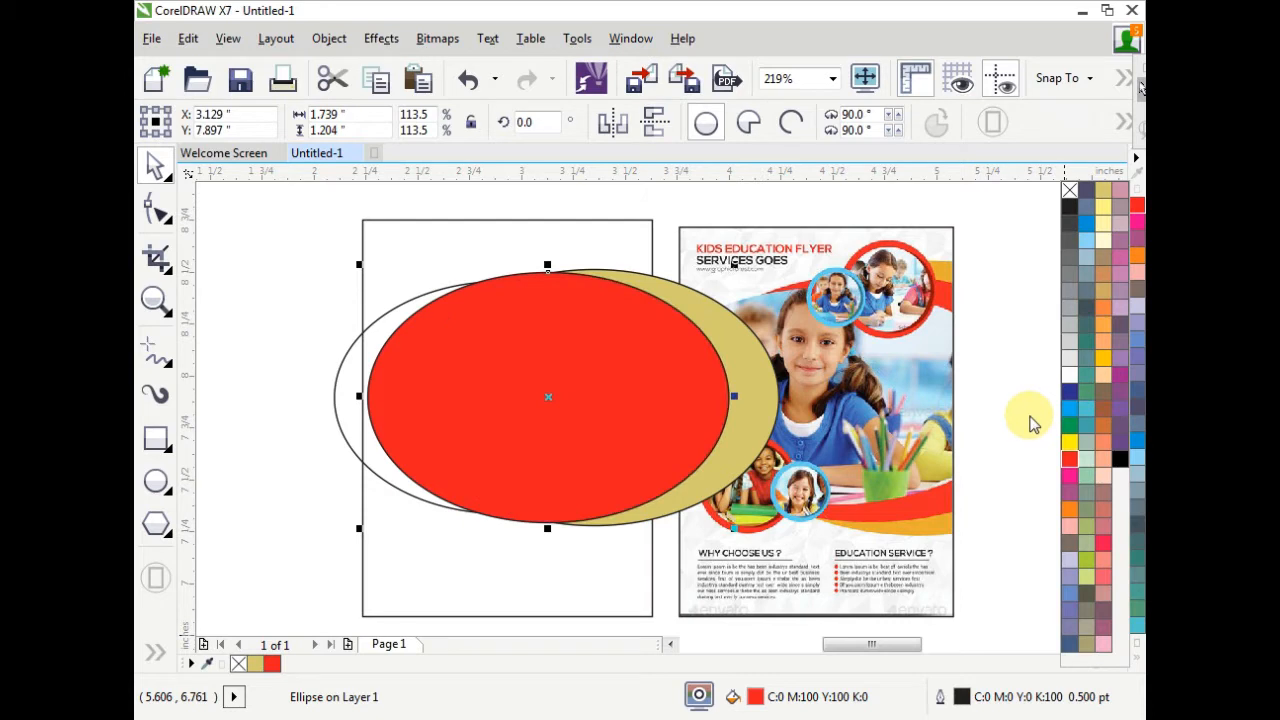
# Step: Remove the outlines from the red and gold ellipses and group them
pyautogui.keyDown('shift'); pyautogui.click(695, 298); pyautogui.keyUp('shift')
pyautogui.click(1135, 665)
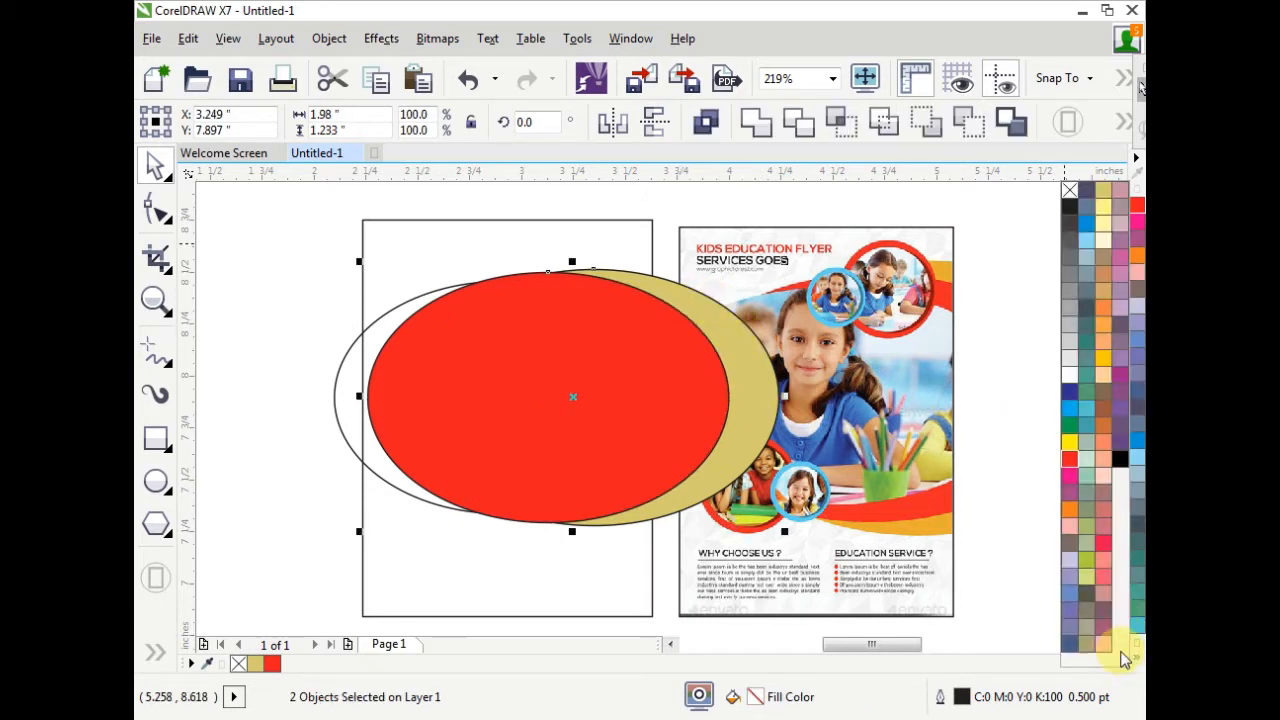
pyautogui.rightClick(1071, 188)
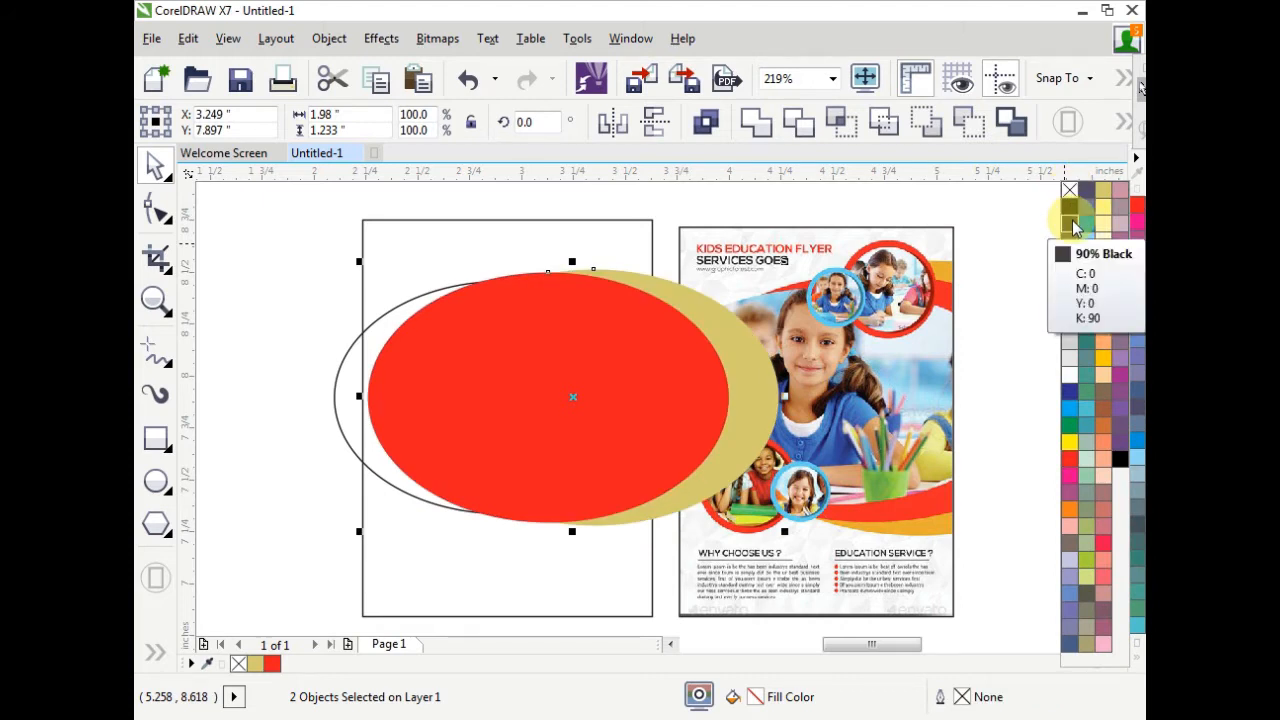
pyautogui.hotkey('ctrl', 'g')
pyautogui.moveTo(610, 395); pyautogui.dragTo(678, 326)
pyautogui.hotkey('ctrl', 'z')
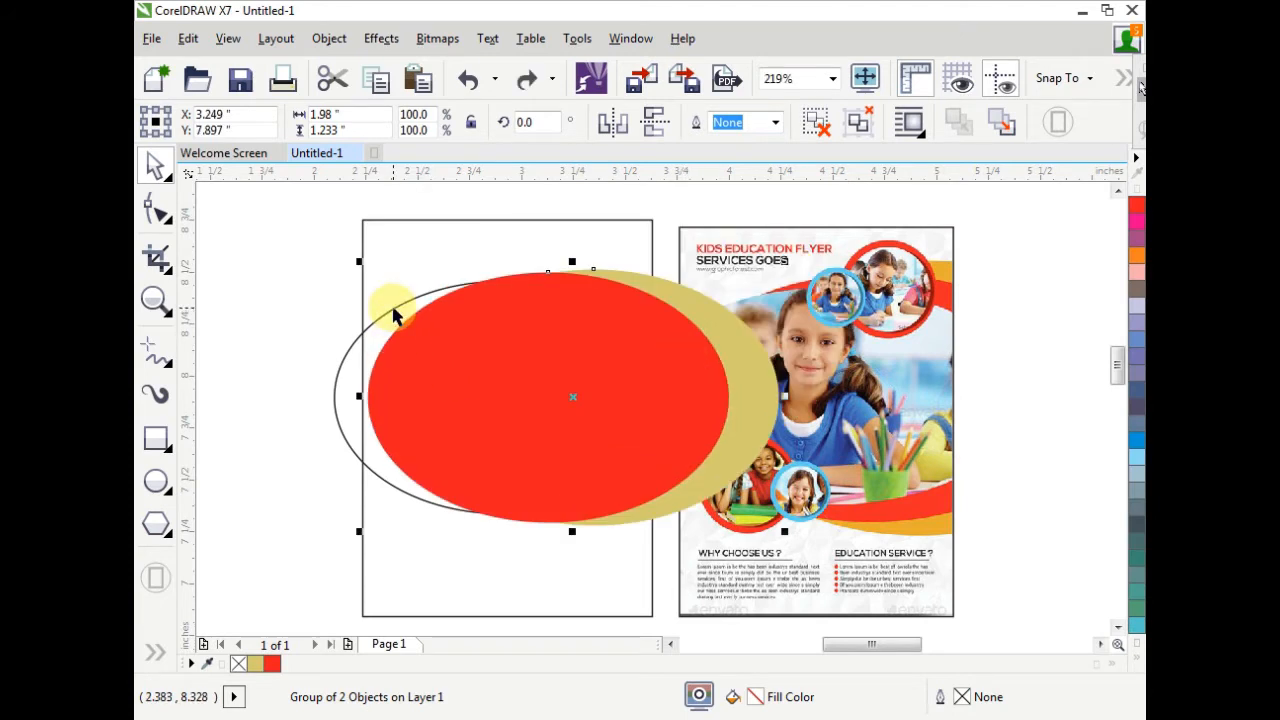
# Step: Bring the unfilled original ellipse to the front of the red and gold group
pyautogui.click(393, 316)
pyautogui.click(349, 316)
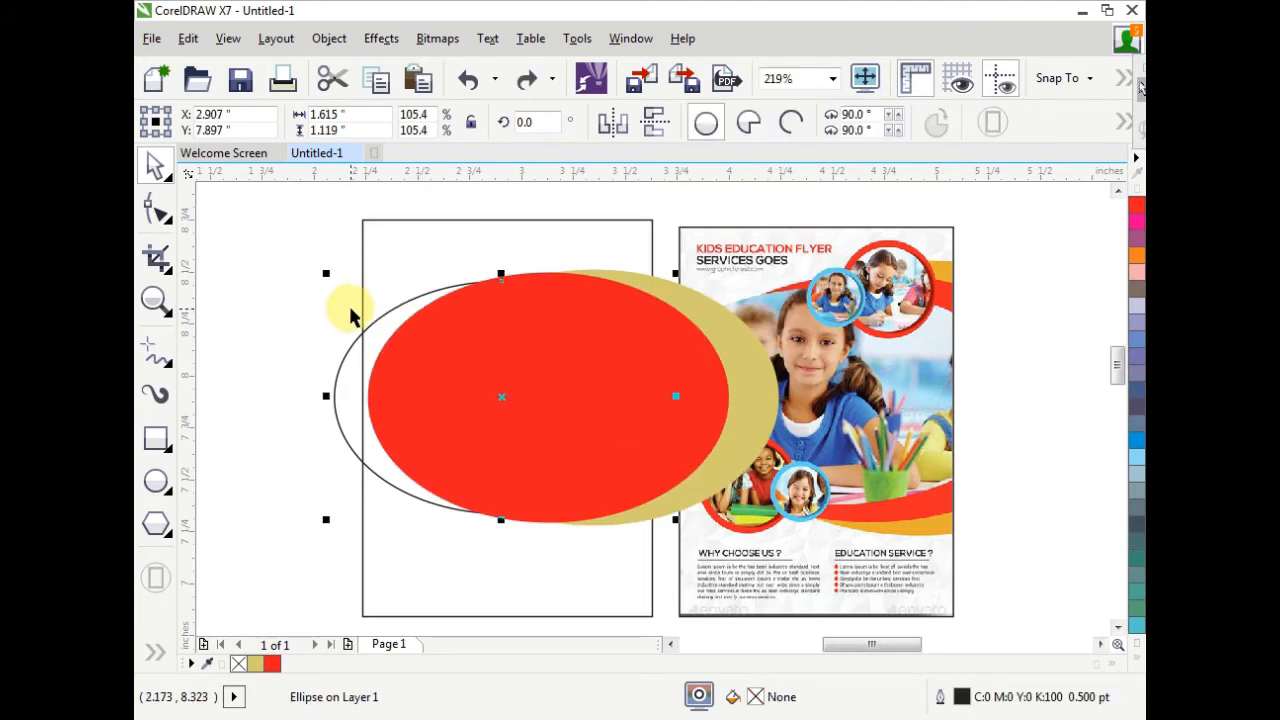
pyautogui.hotkey('shift', 'pageup')
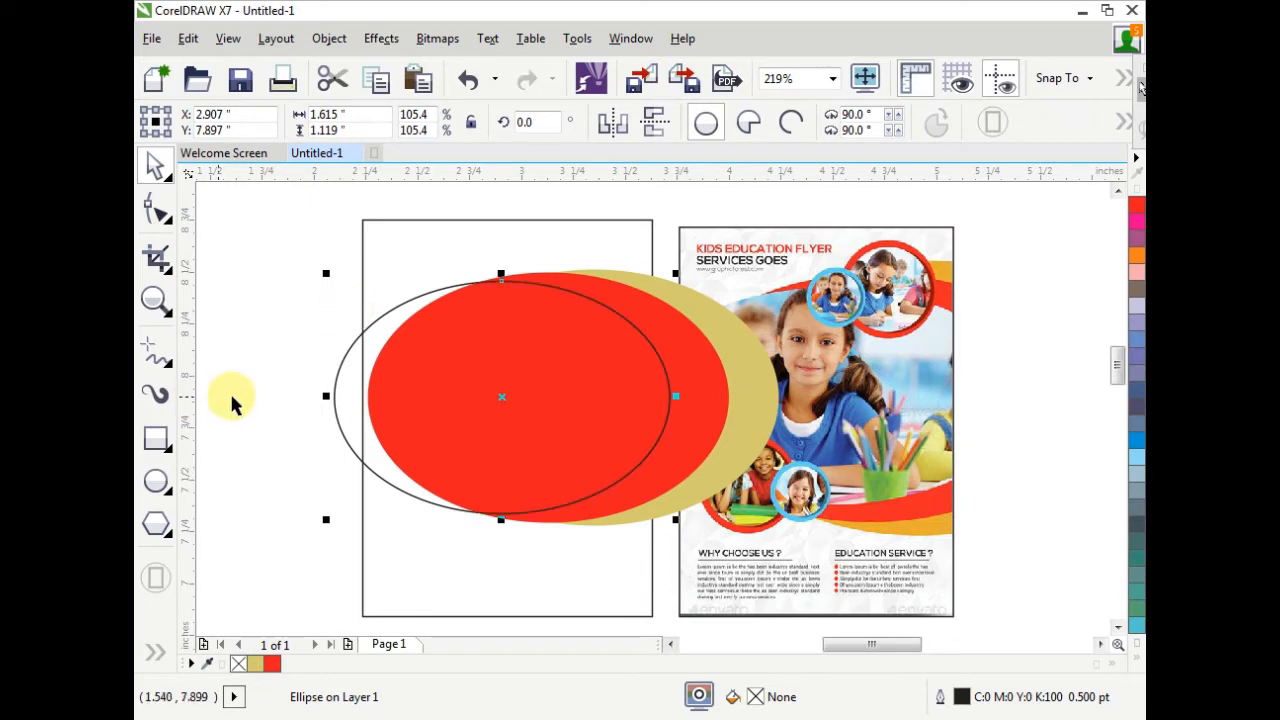
pyautogui.click(289, 547)
pyautogui.moveTo(257, 706)
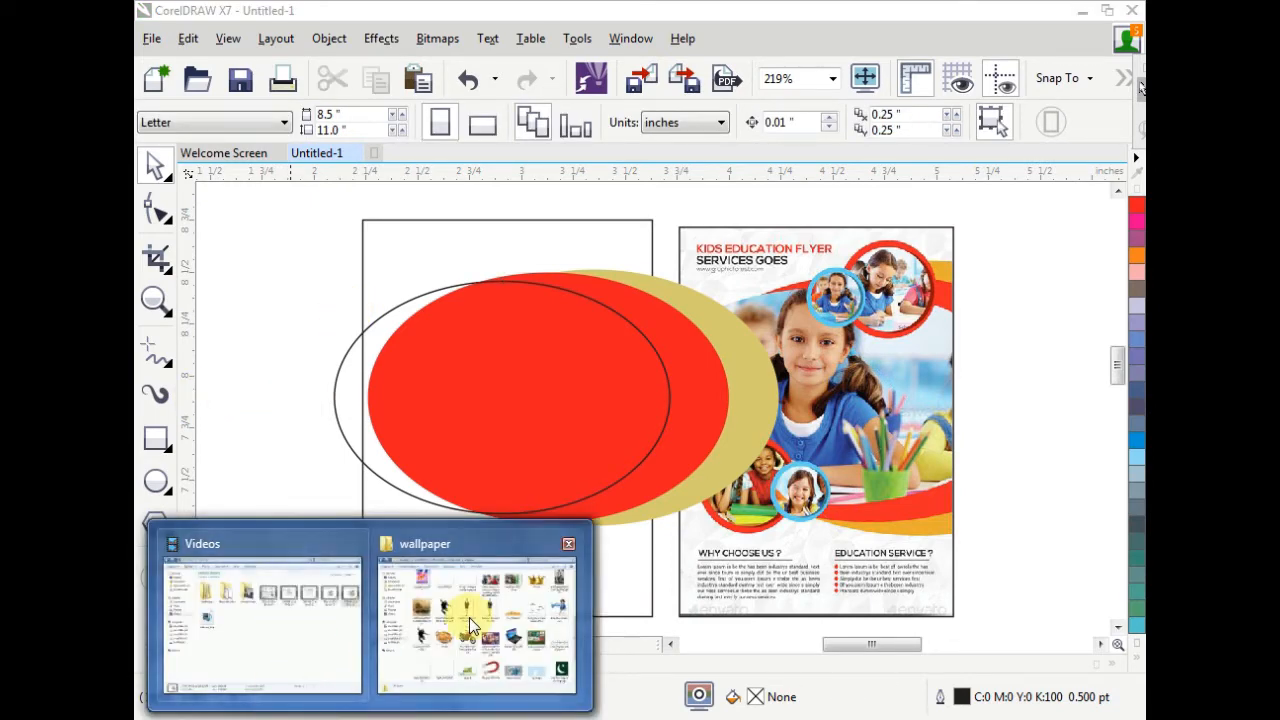
pyautogui.click(469, 617)
pyautogui.moveTo(1140, 332); pyautogui.dragTo(1137, 167)
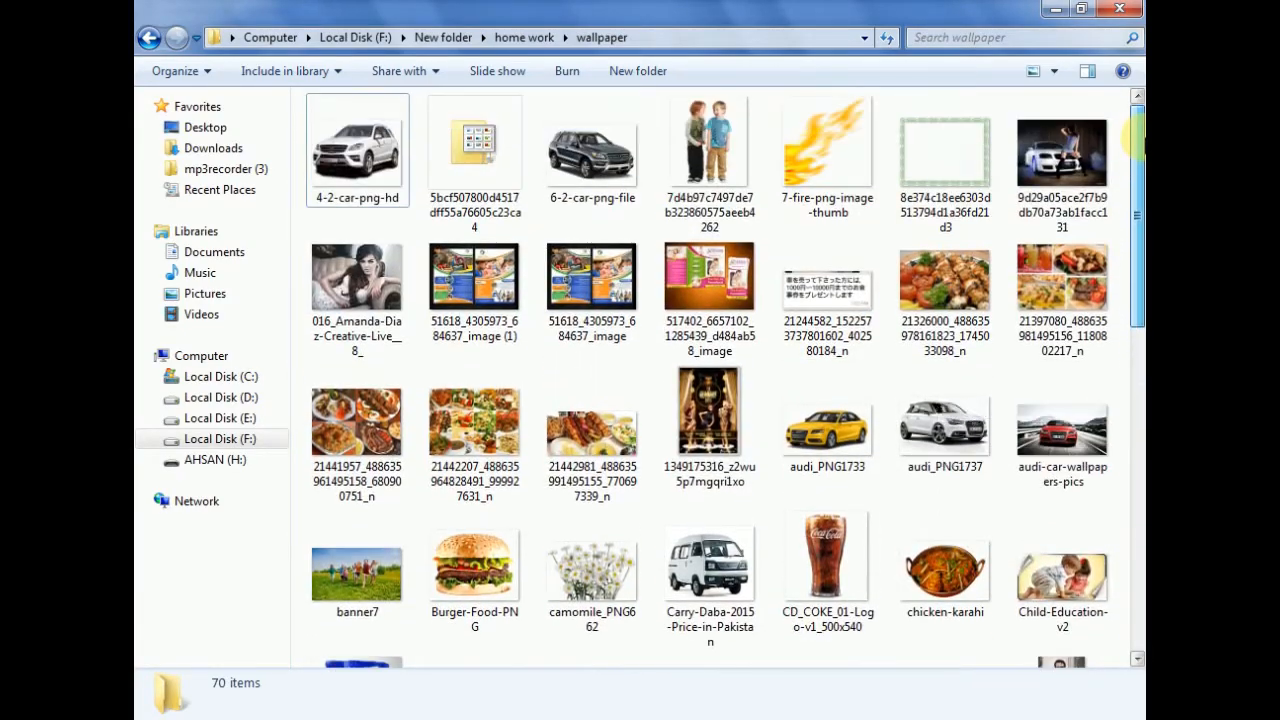
pyautogui.click(150, 40)
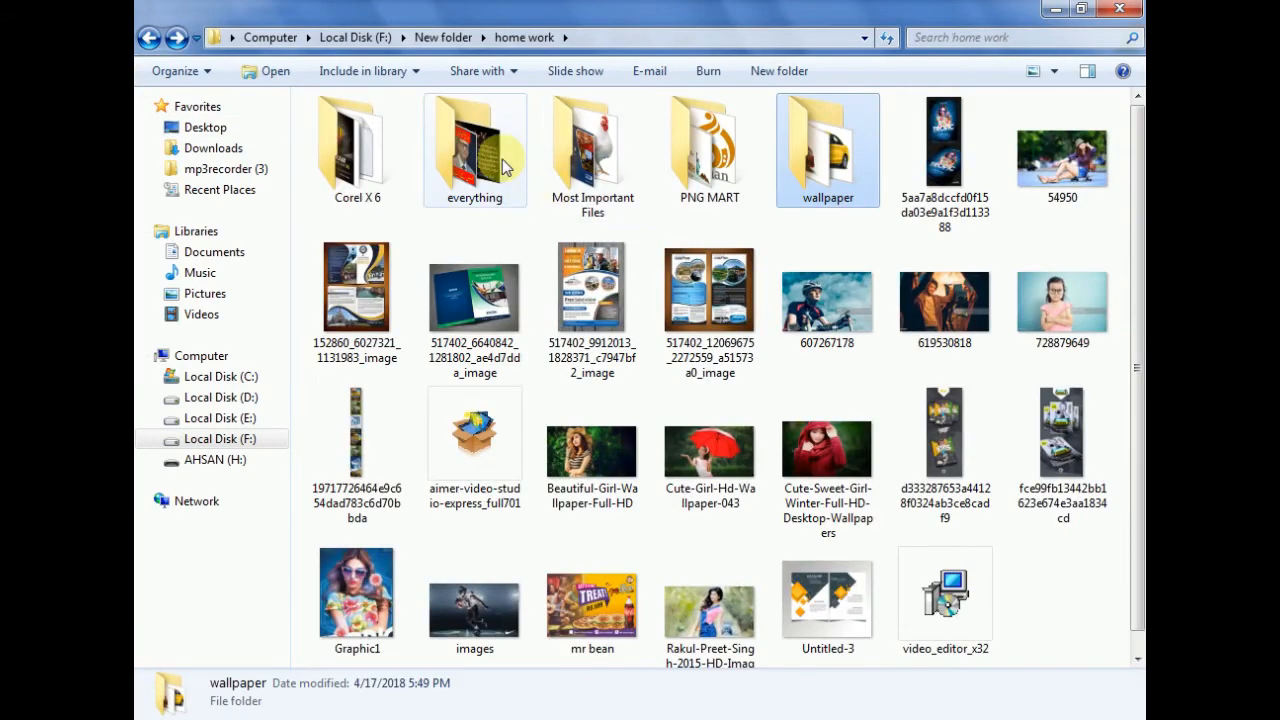
pyautogui.doubleClick(501, 159)
pyautogui.moveTo(1137, 265); pyautogui.dragTo(1131, 566)
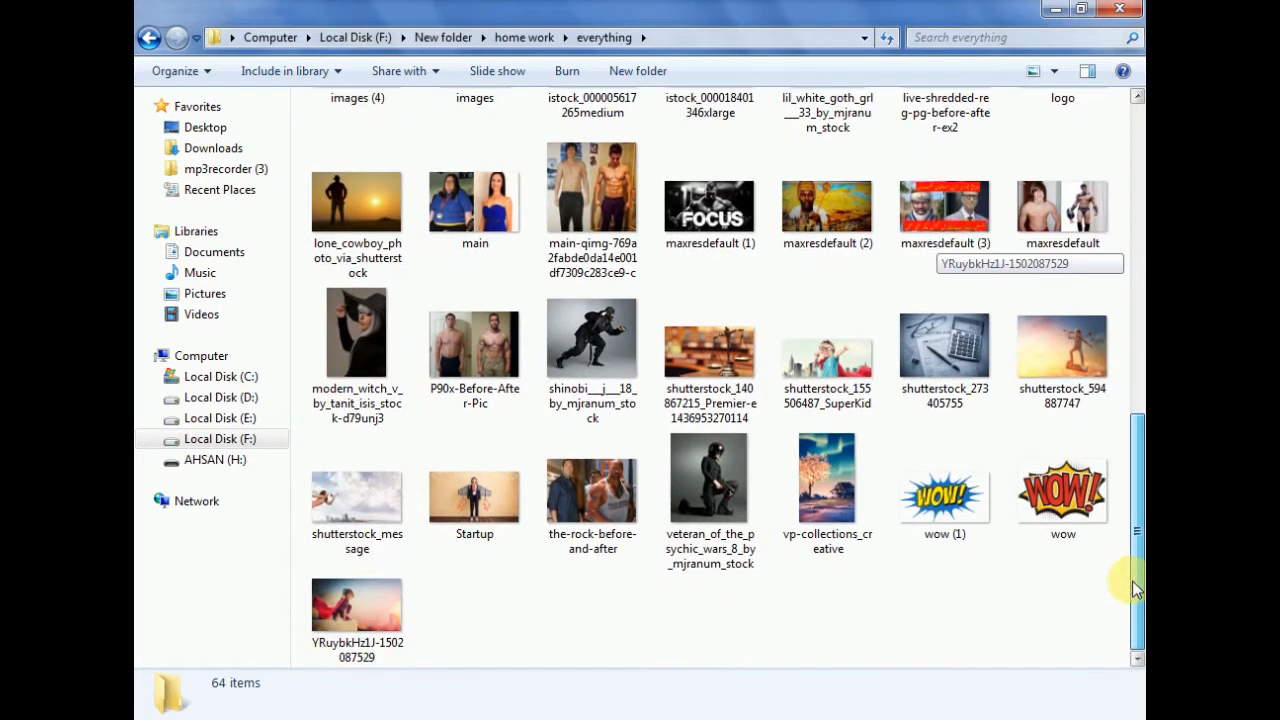
pyautogui.click(357, 615)
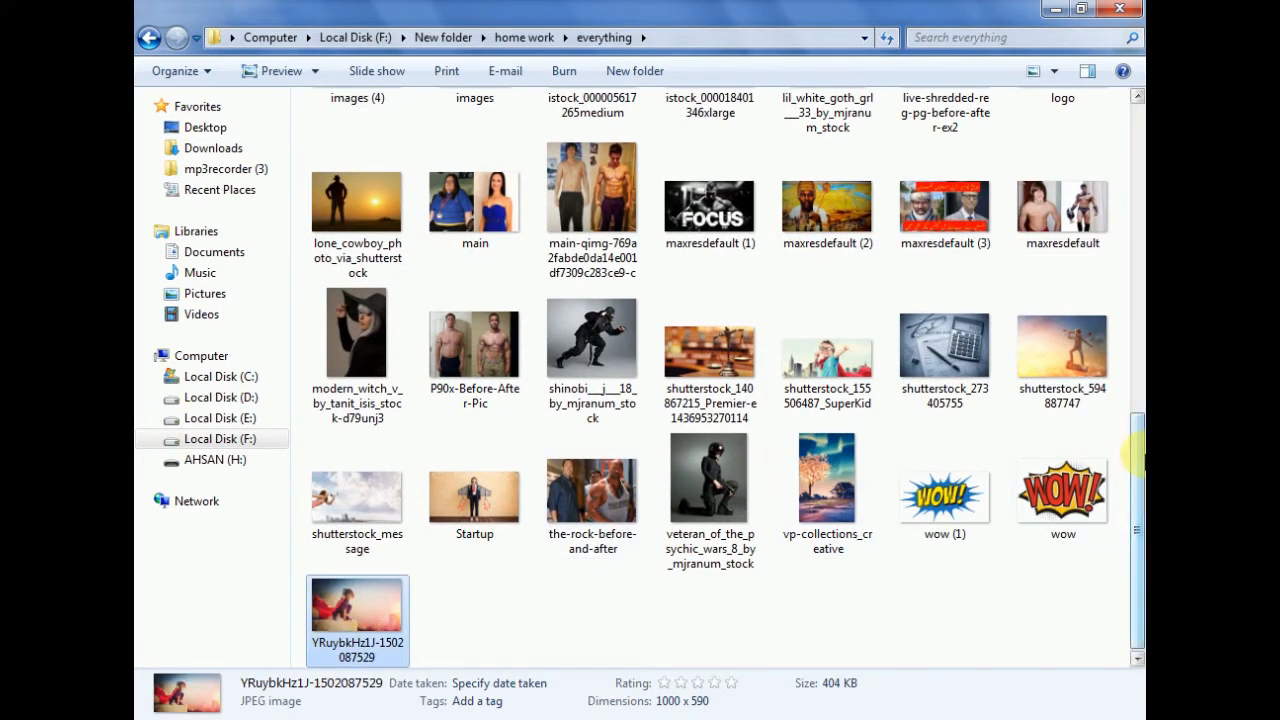
# Step: Switch back to CorelDRAW and paste the copied photo into the document
pyautogui.click(551, 719)
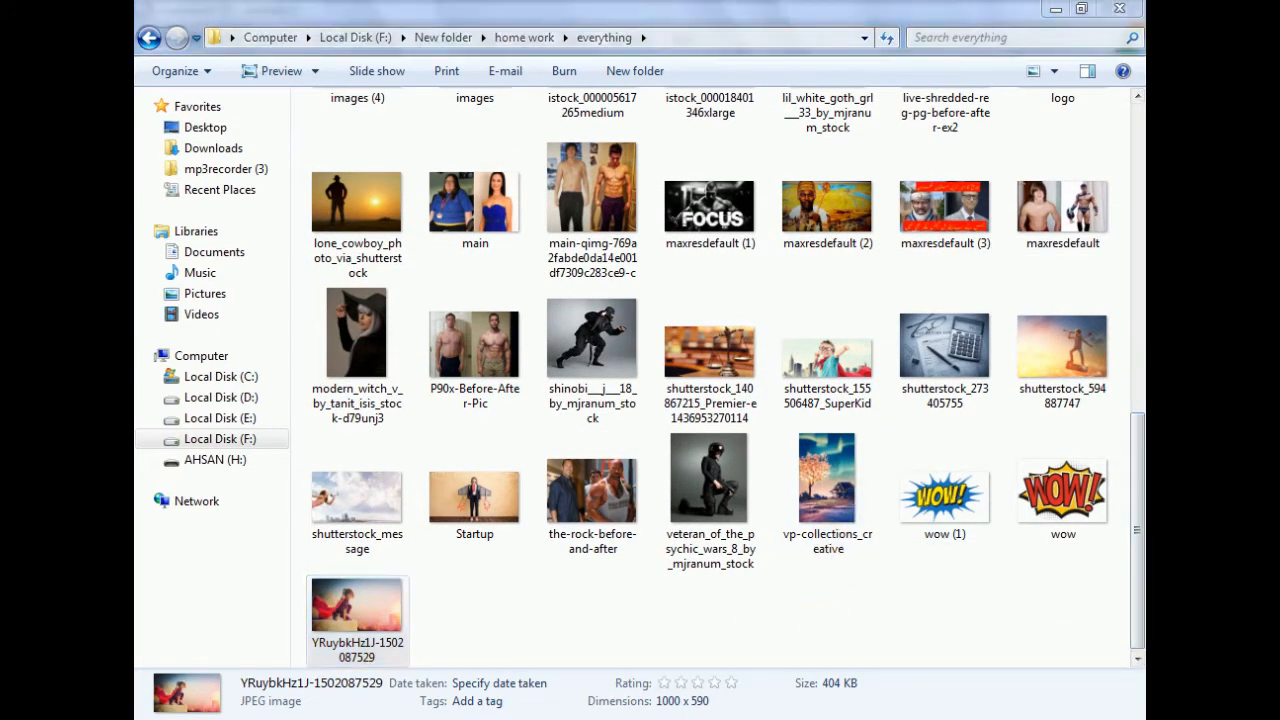
pyautogui.rightClick(305, 297)
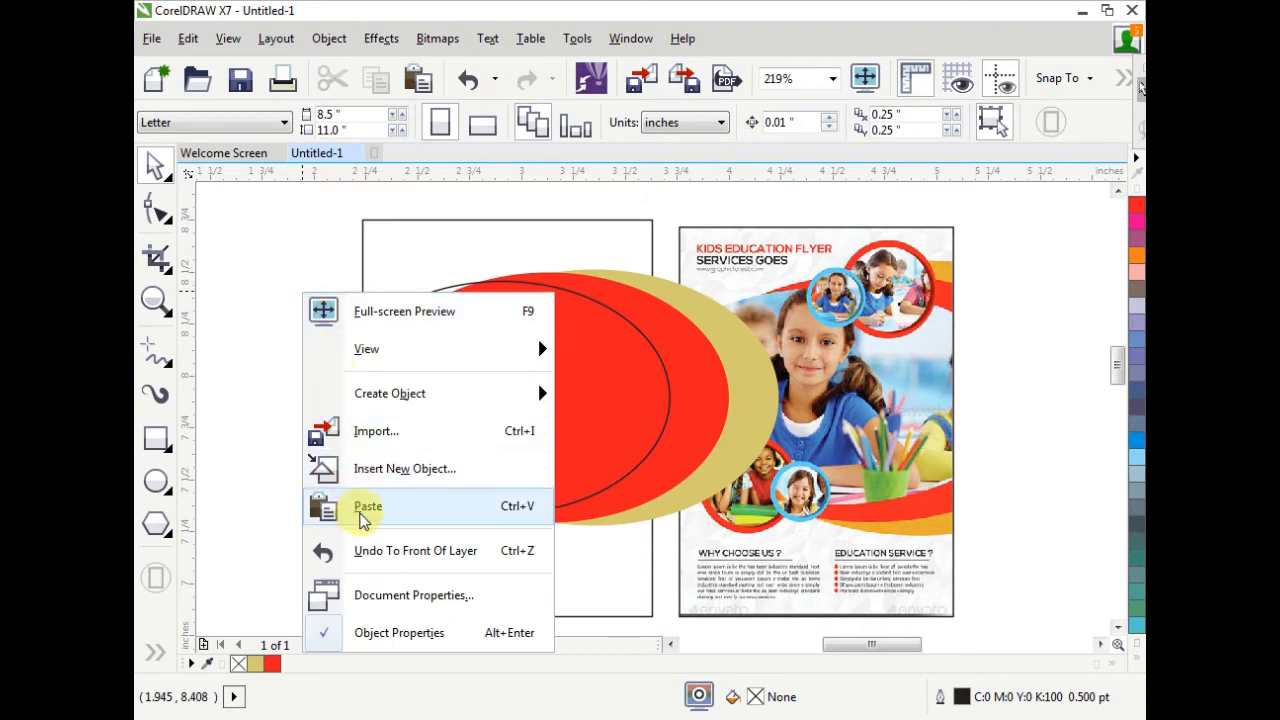
pyautogui.click(341, 505)
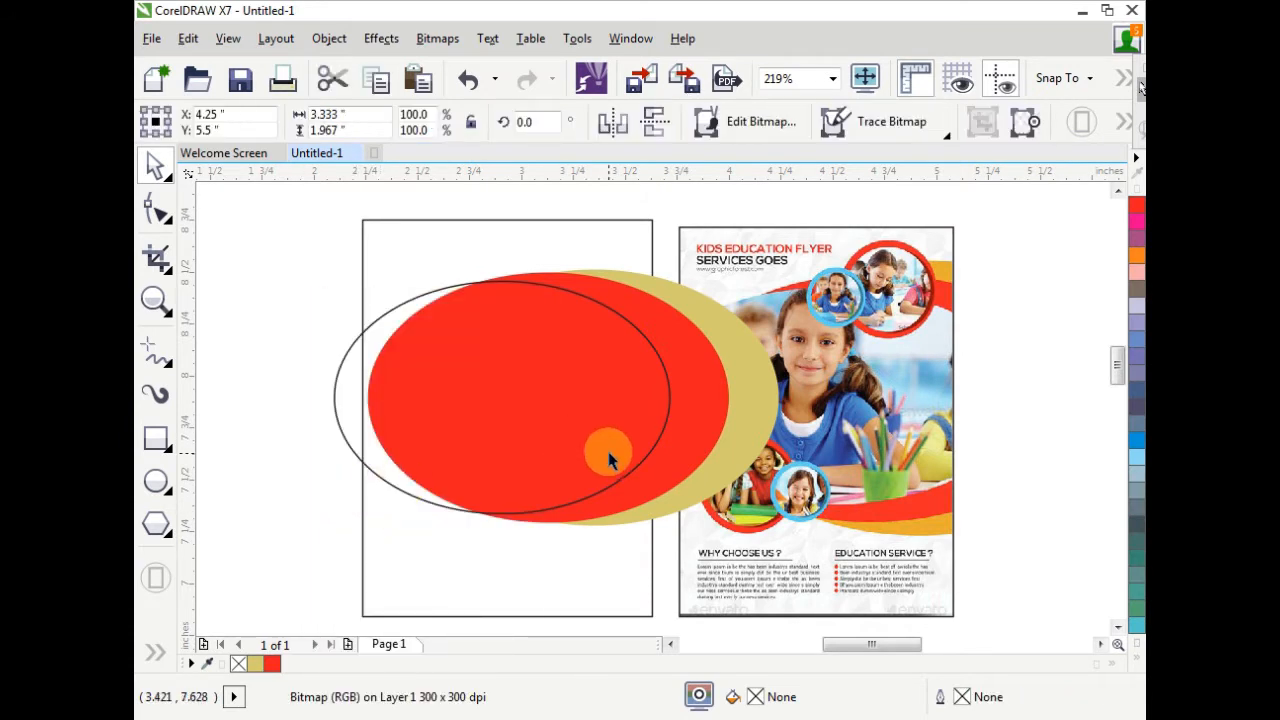
# Step: Scale the pasted photo down to about 1.89 by 1.11 inches and move it over the ellipses
pyautogui.click(155, 300)
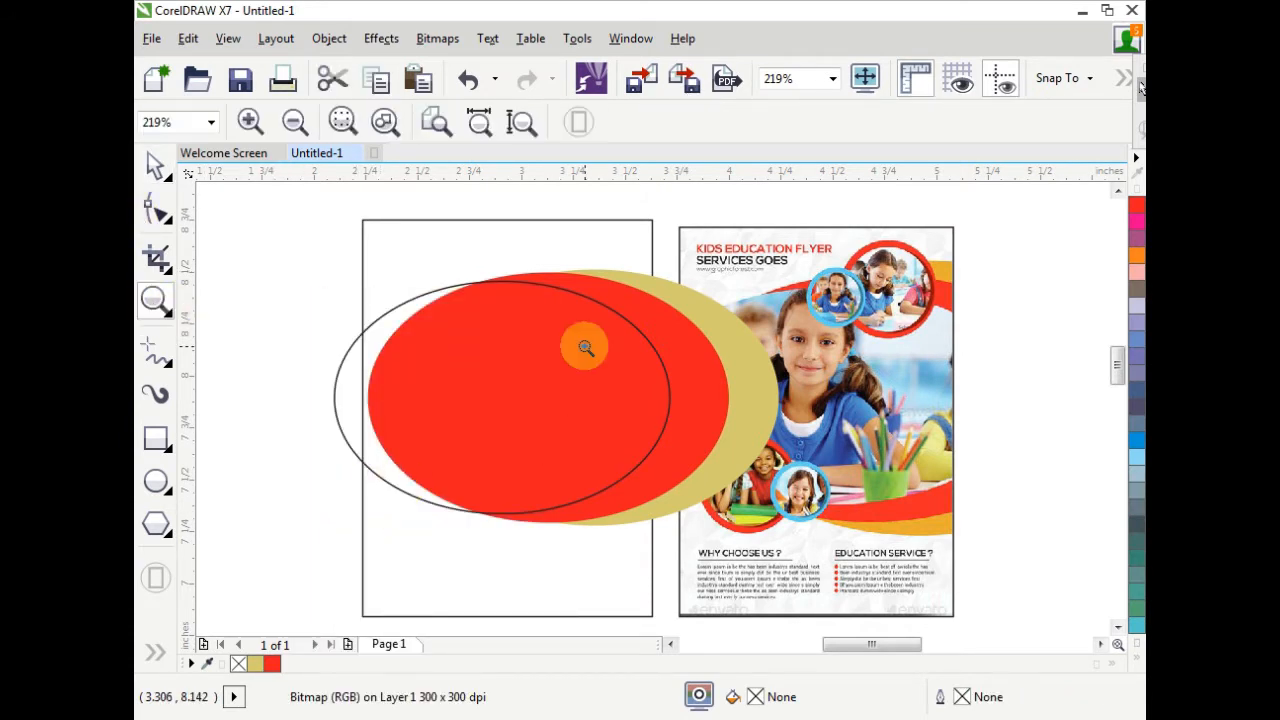
pyautogui.rightClick(615, 357)
pyautogui.rightClick(665, 366)
pyautogui.click(155, 166)
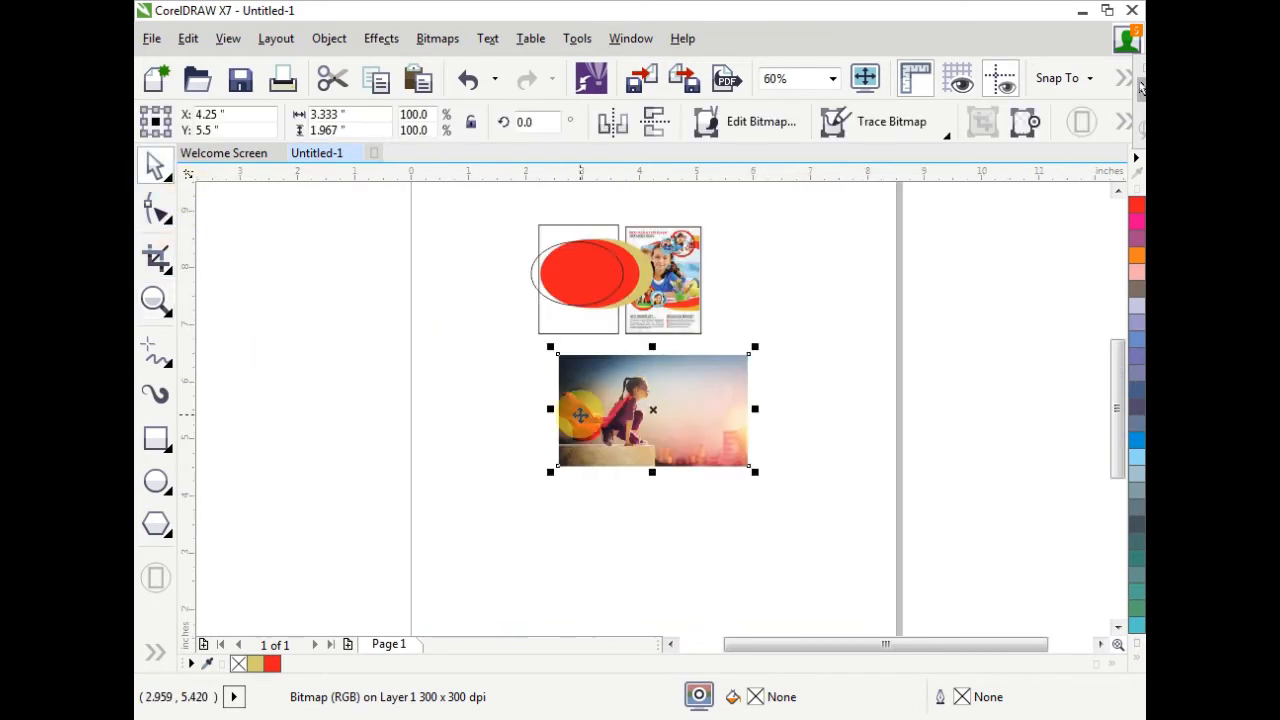
pyautogui.moveTo(580, 414); pyautogui.dragTo(543, 388)
pyautogui.click(155, 300)
pyautogui.moveTo(507, 203); pyautogui.dragTo(740, 460)
pyautogui.click(155, 166)
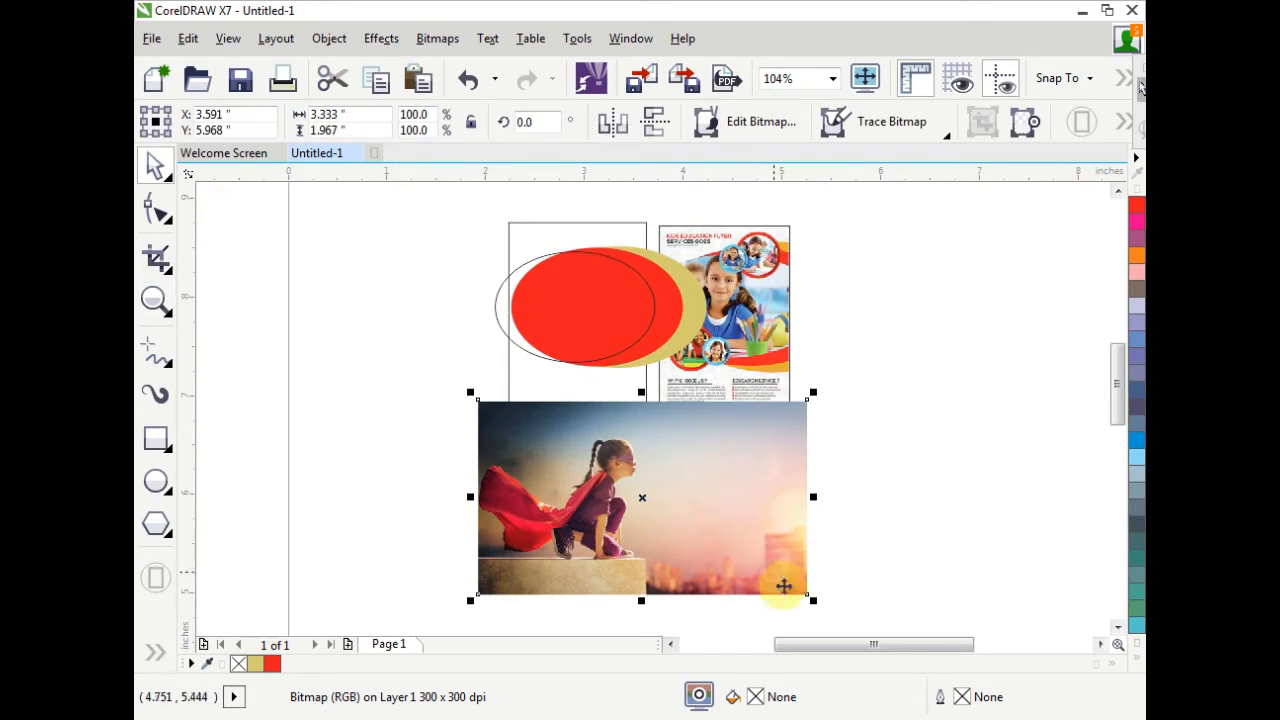
pyautogui.click(810, 596)
pyautogui.click(810, 602)
pyautogui.moveTo(813, 603); pyautogui.dragTo(664, 510)
pyautogui.moveTo(583, 483); pyautogui.dragTo(605, 335)
# Step: Enlarge the photo slightly to about 1.98 by 1.17 inches so it covers the unfilled ellipse
pyautogui.click(155, 299)
pyautogui.moveTo(428, 223); pyautogui.dragTo(796, 389)
pyautogui.click(155, 165)
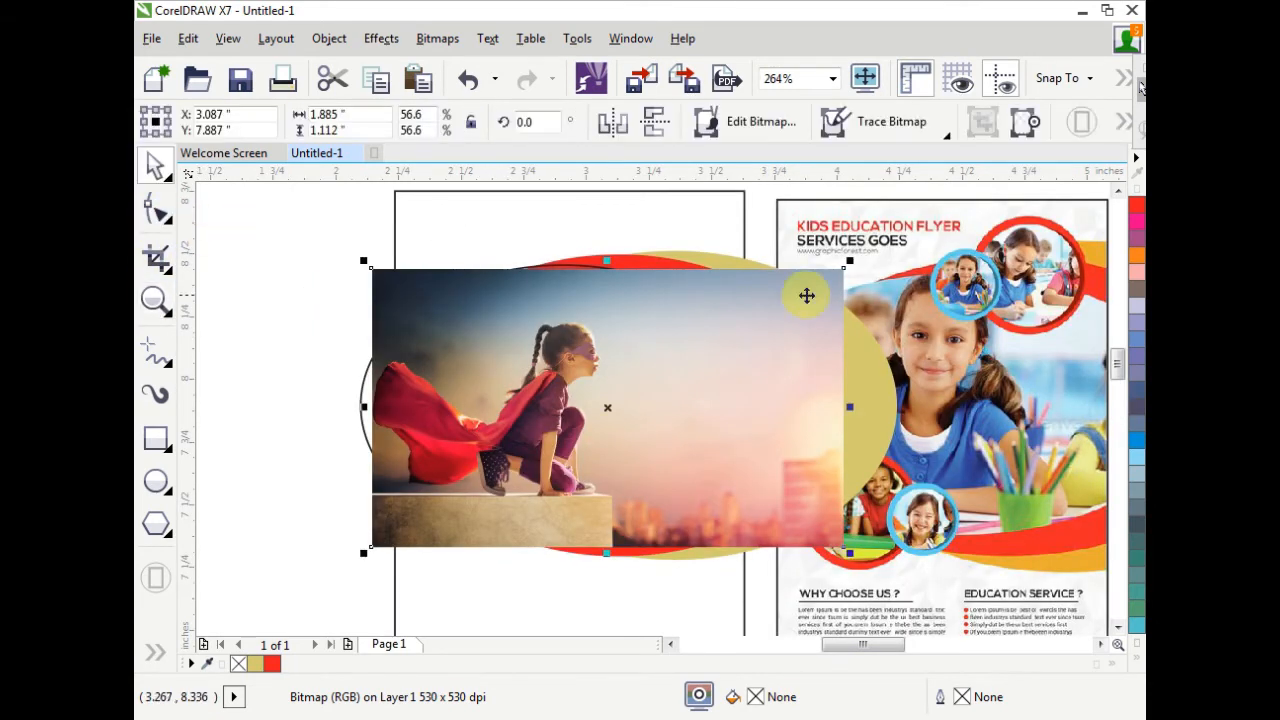
pyautogui.moveTo(848, 260); pyautogui.dragTo(863, 251)
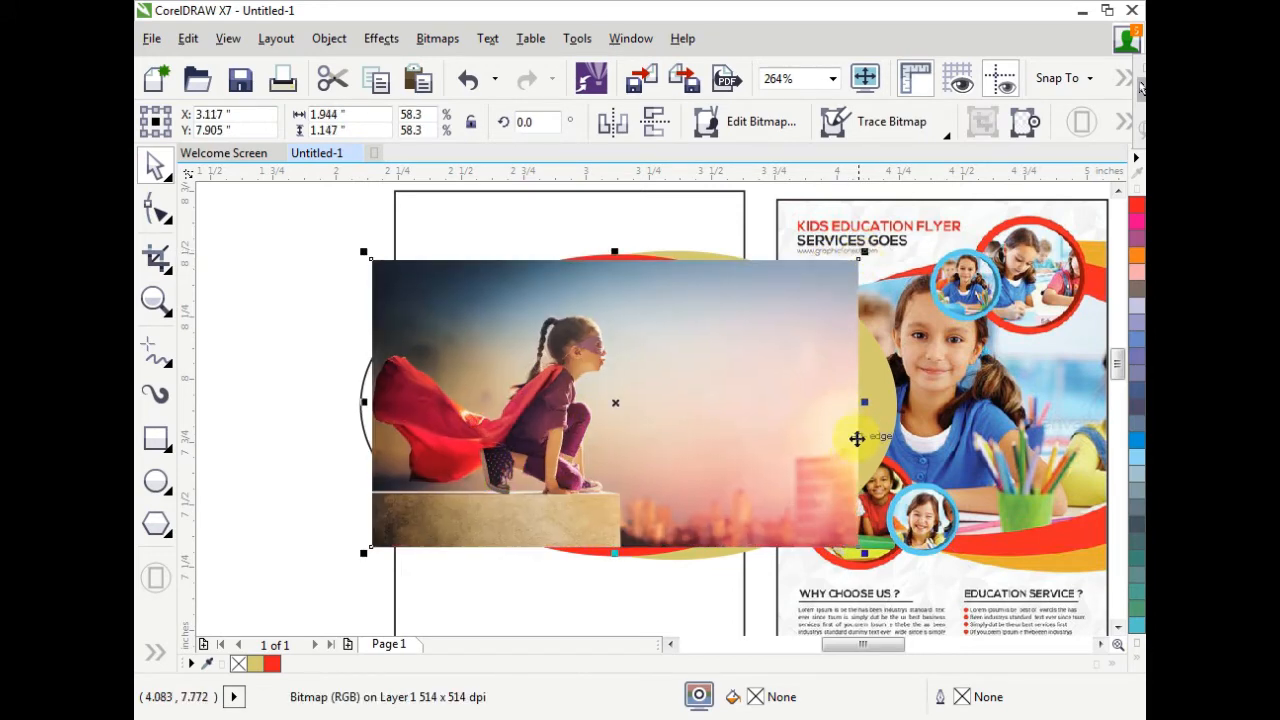
pyautogui.moveTo(865, 551); pyautogui.dragTo(874, 546)
# Step: PowerClip the photo inside the unfilled ellipse
pyautogui.click(329, 38)
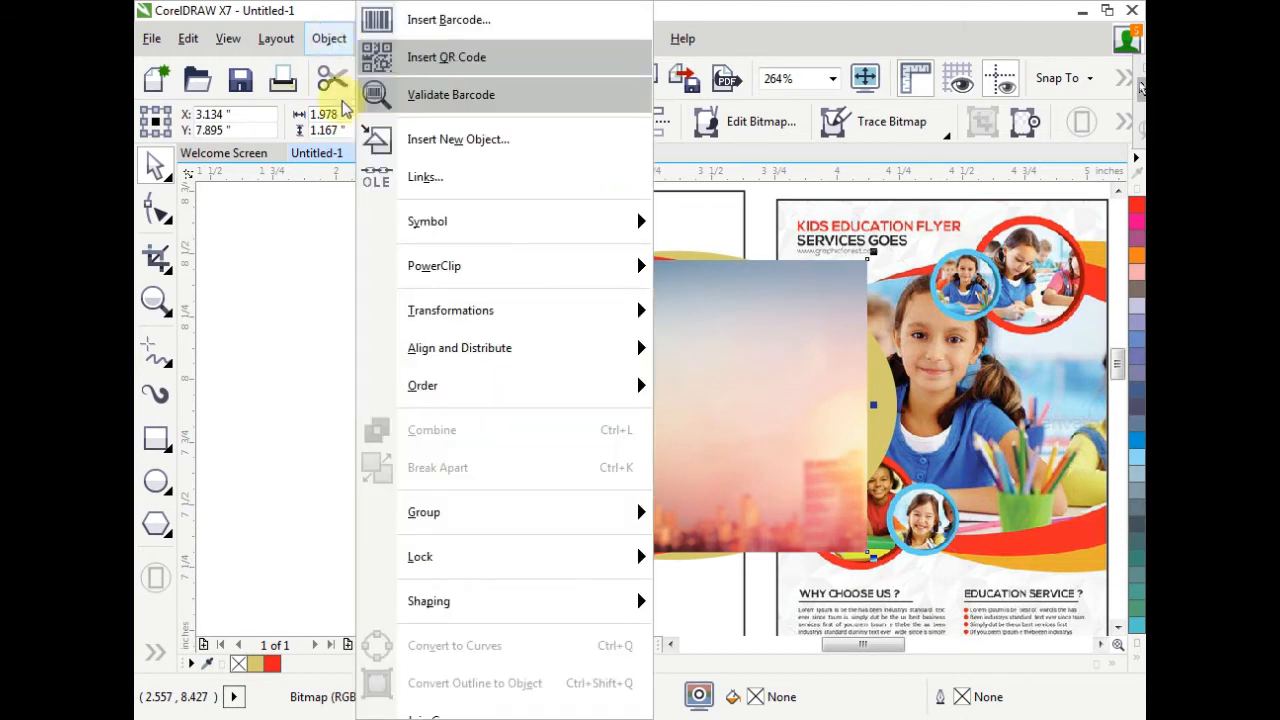
pyautogui.moveTo(449, 277)
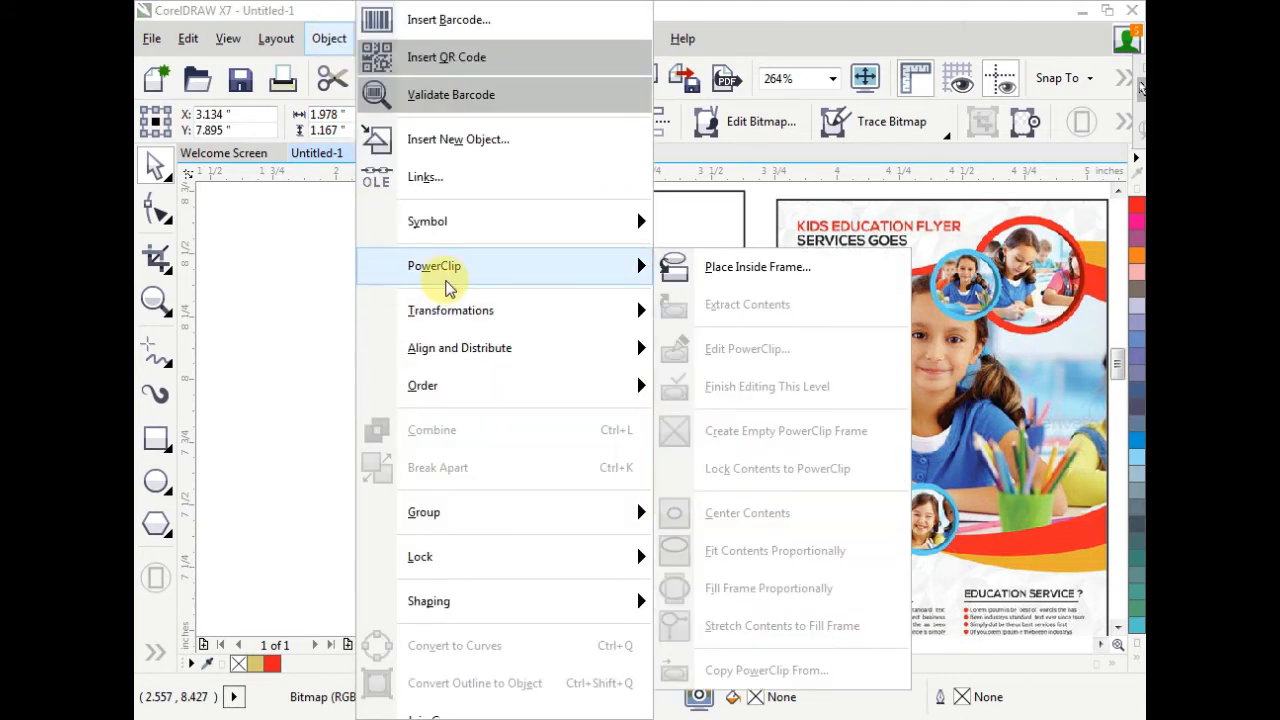
pyautogui.click(724, 268)
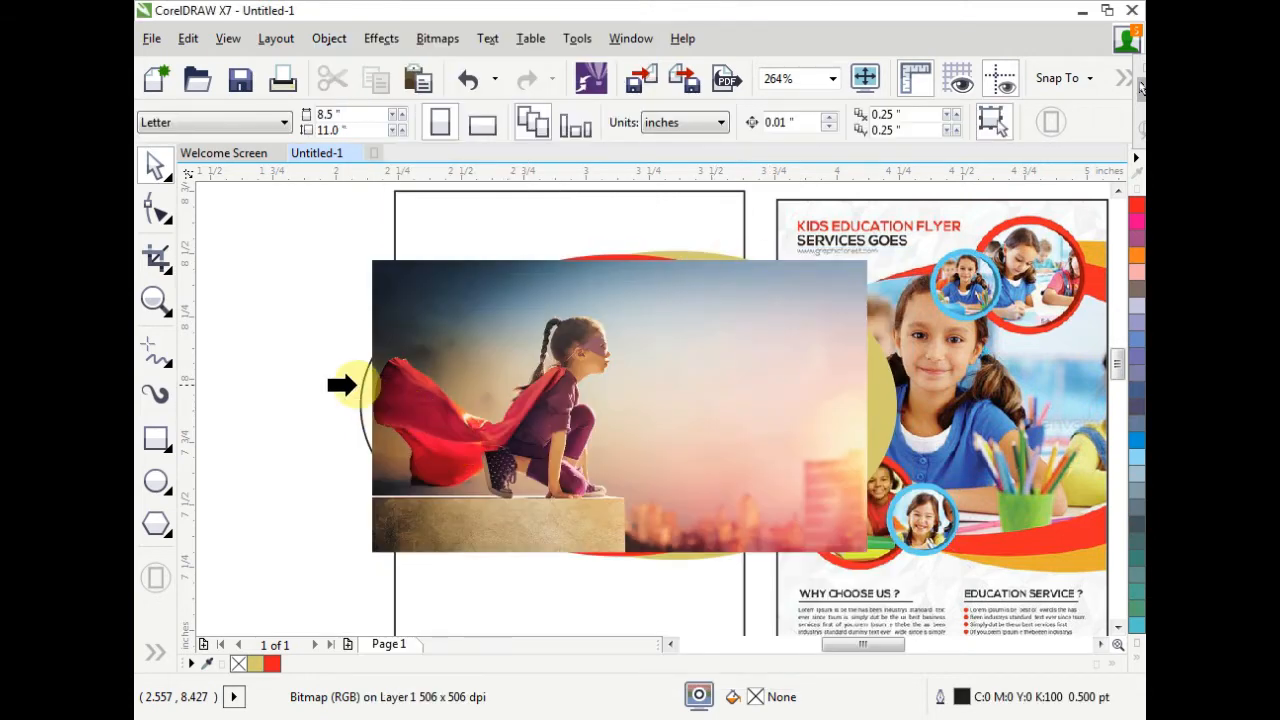
pyautogui.click(363, 386)
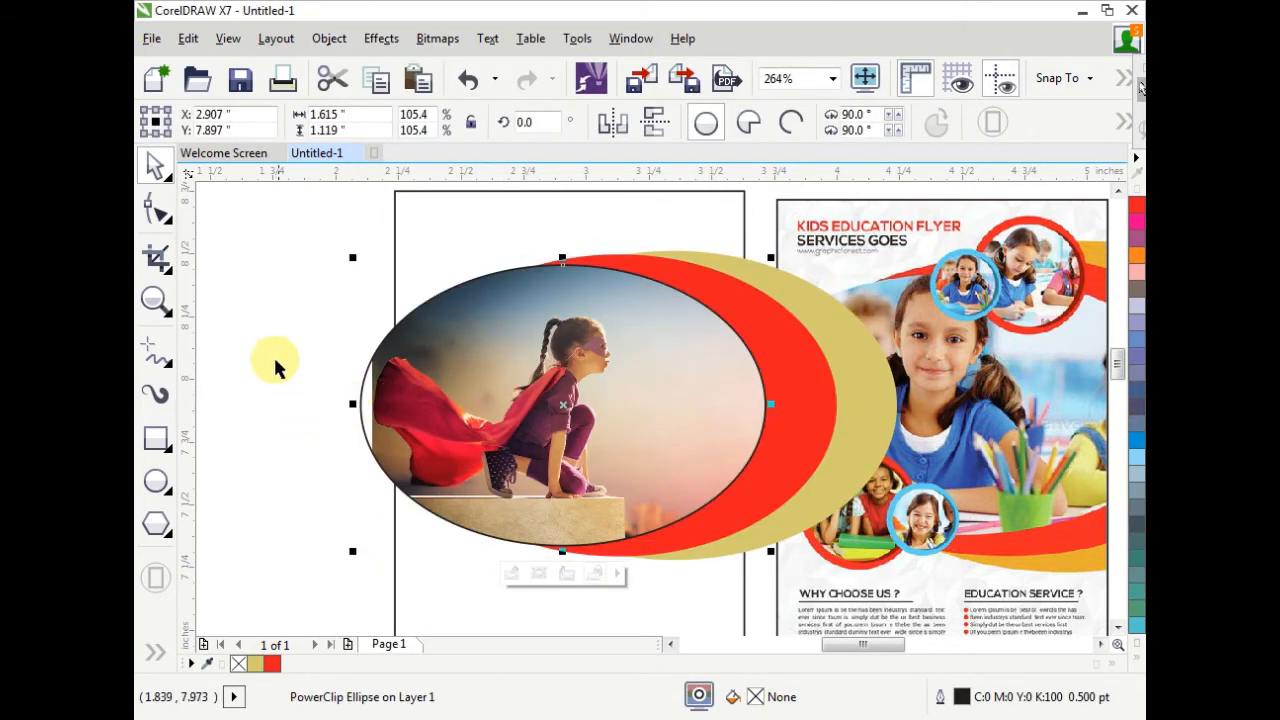
# Step: Remove the outline from the ellipse that frames the photo
pyautogui.click(1137, 646)
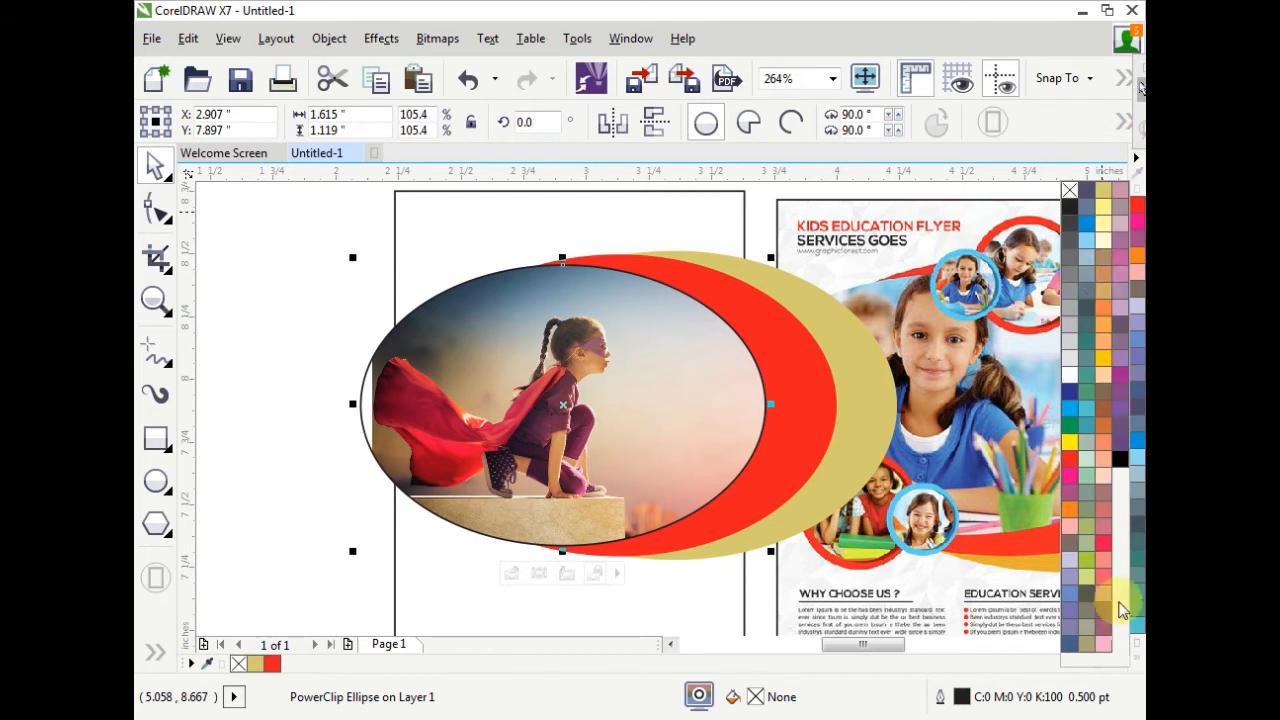
pyautogui.rightClick(1070, 191)
pyautogui.click(283, 232)
# Step: PowerClip the photo ellipse together with the red and gold group inside the blank flyer rectangle
pyautogui.moveTo(265, 205); pyautogui.dragTo(938, 592)
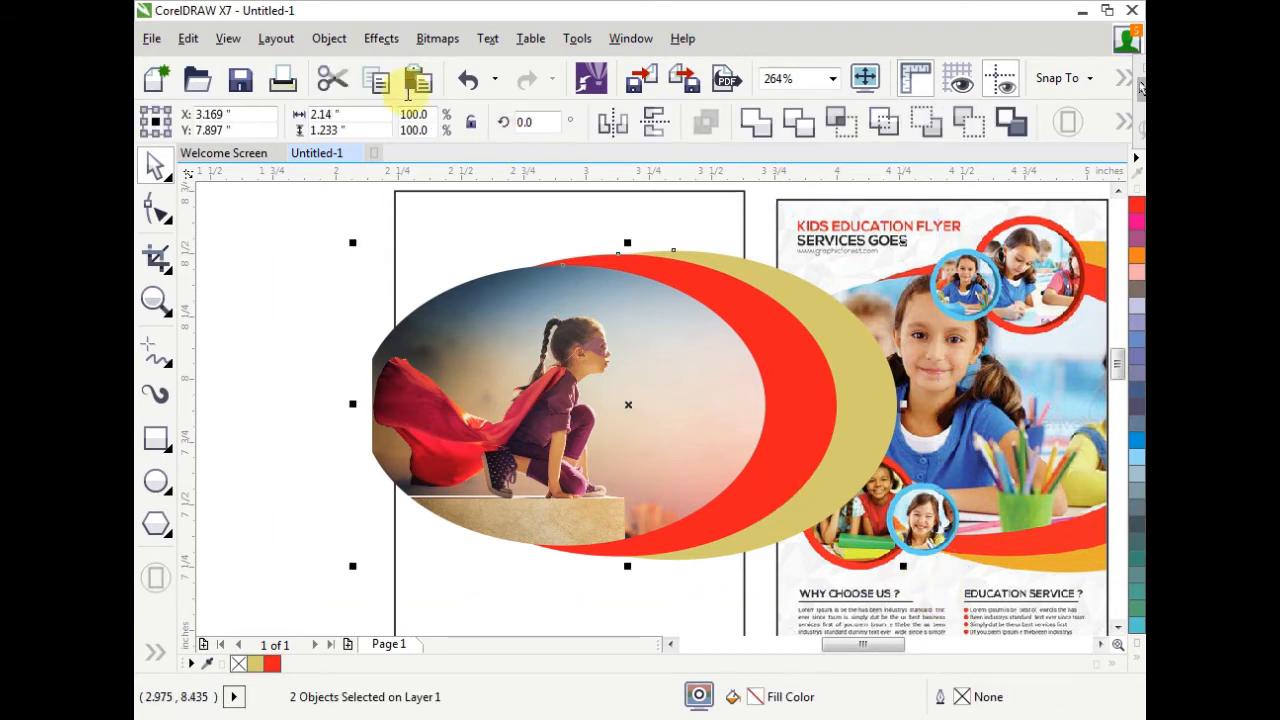
pyautogui.click(329, 38)
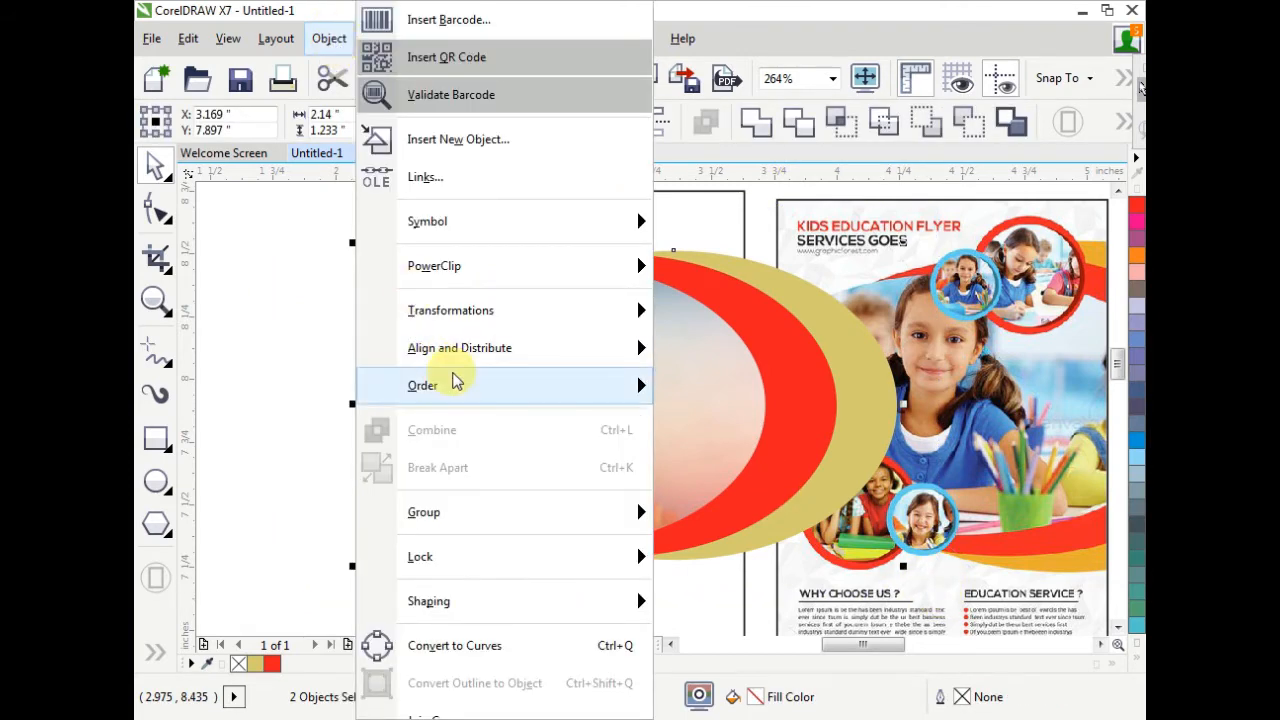
pyautogui.moveTo(528, 278)
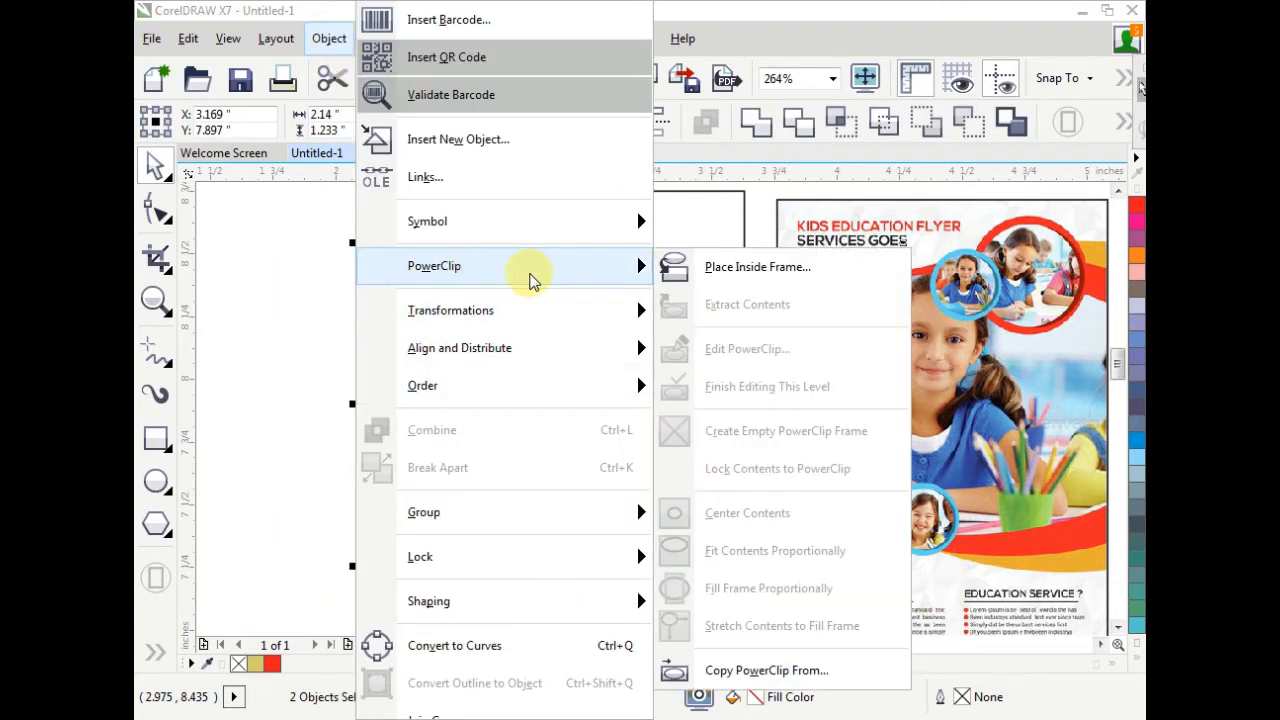
pyautogui.click(763, 268)
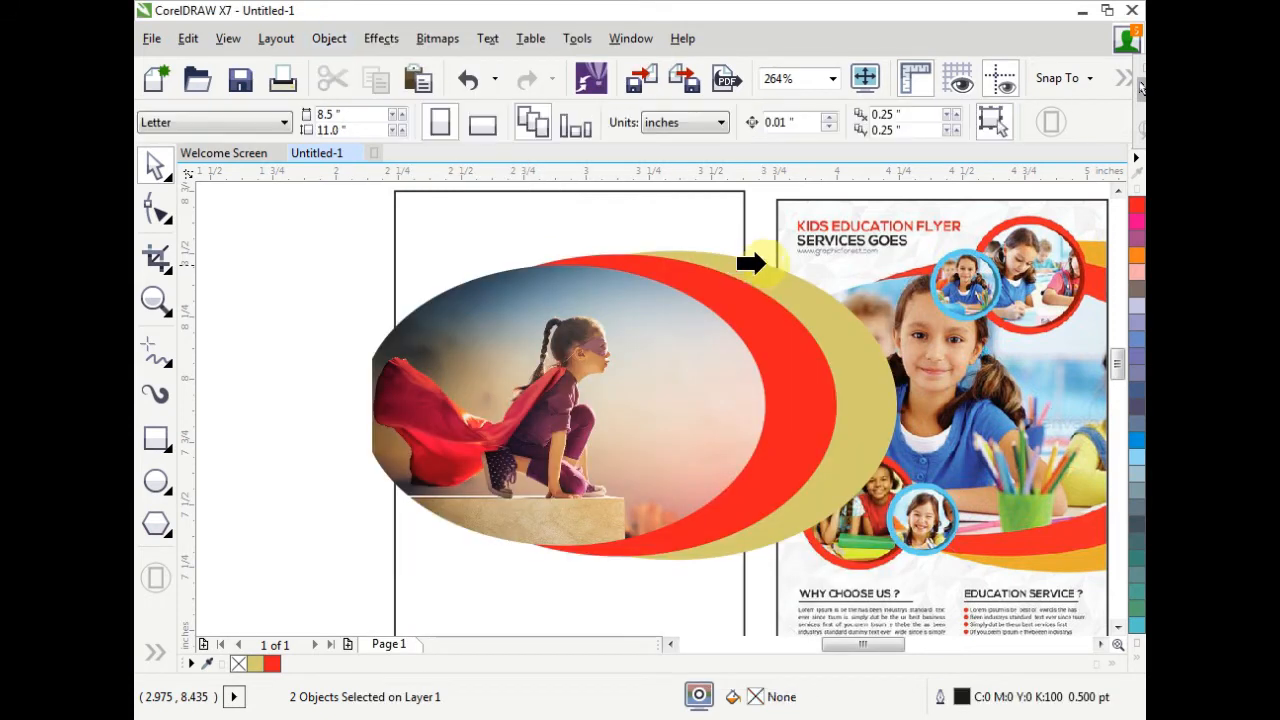
pyautogui.click(473, 191)
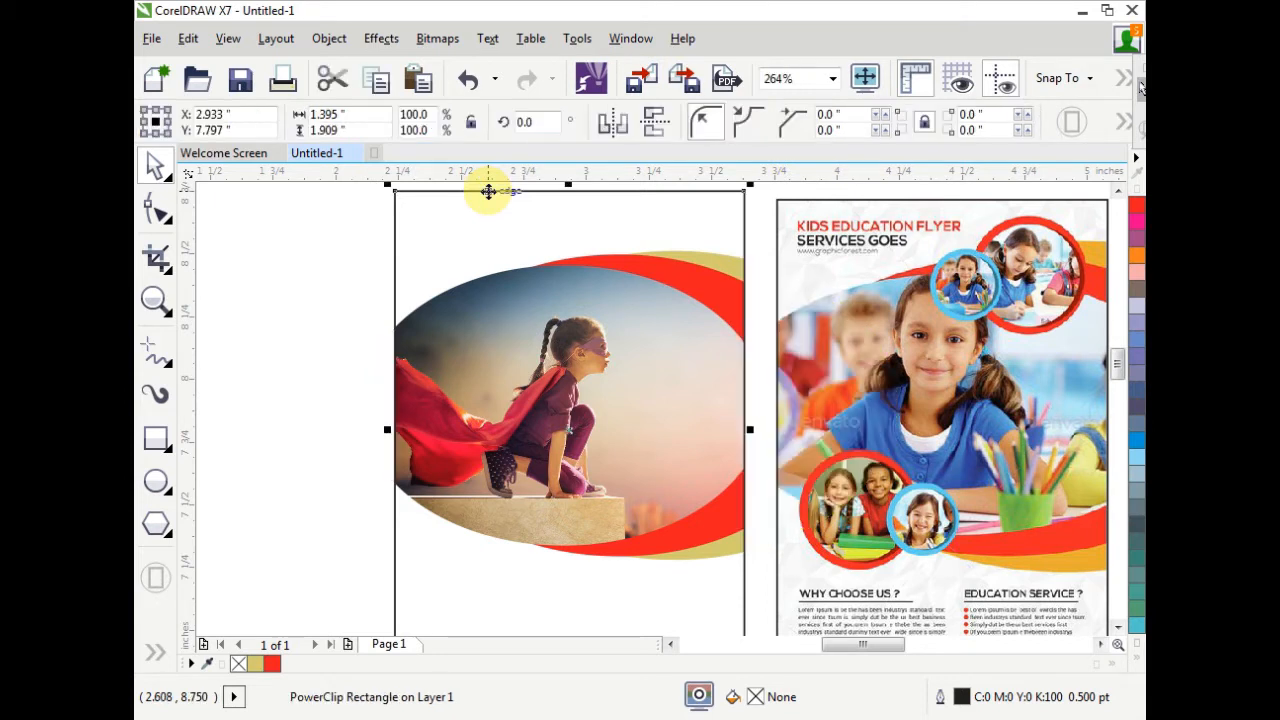
# Step: Draw a circle about 0.47 inches in diameter over the red and gold curves near the flyer's upper-right corner
pyautogui.click(156, 299)
pyautogui.scroll(-3, 503, 238)
pyautogui.moveTo(494, 214); pyautogui.dragTo(803, 423)
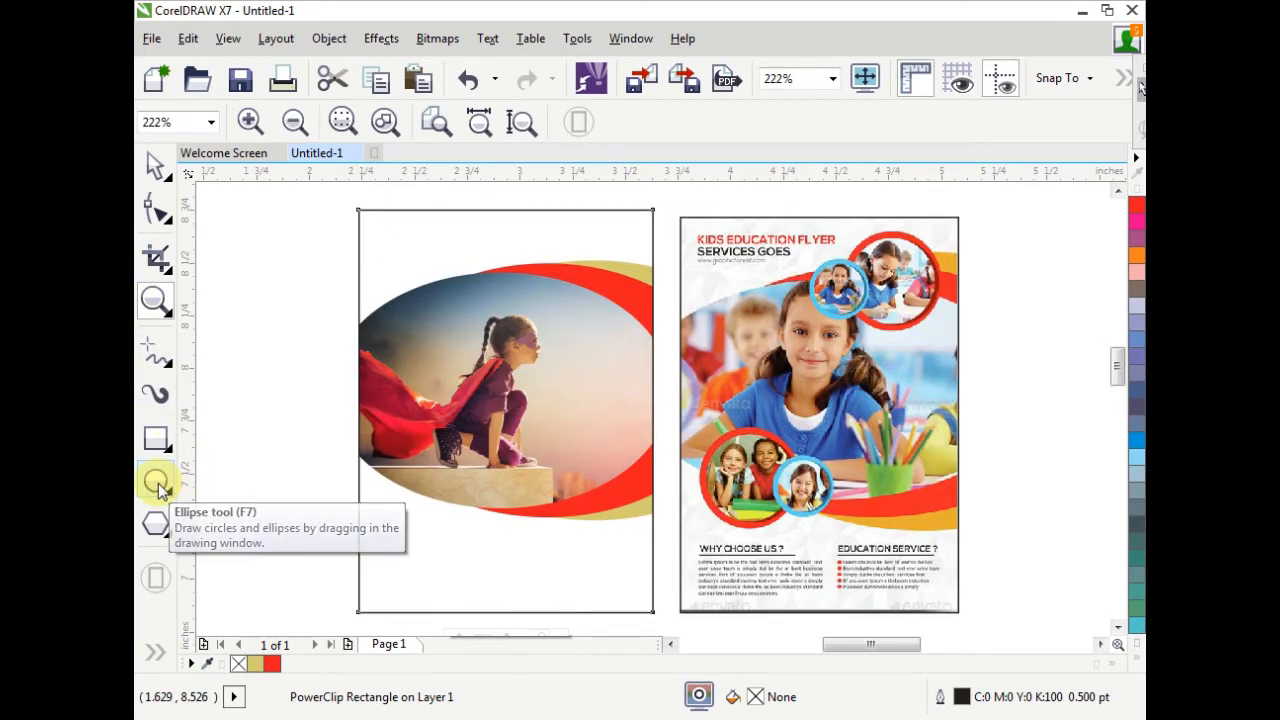
pyautogui.click(158, 484)
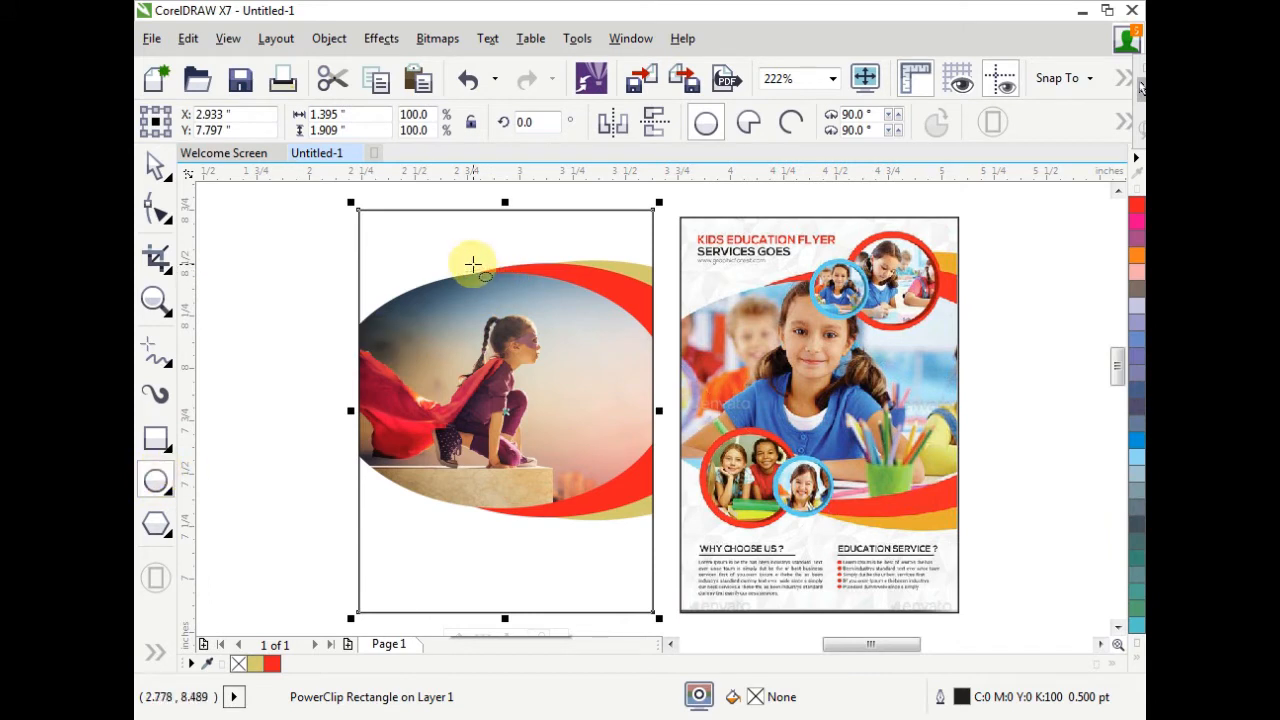
pyautogui.moveTo(562, 289); pyautogui.dragTo(585, 331)
pyautogui.click(150, 172)
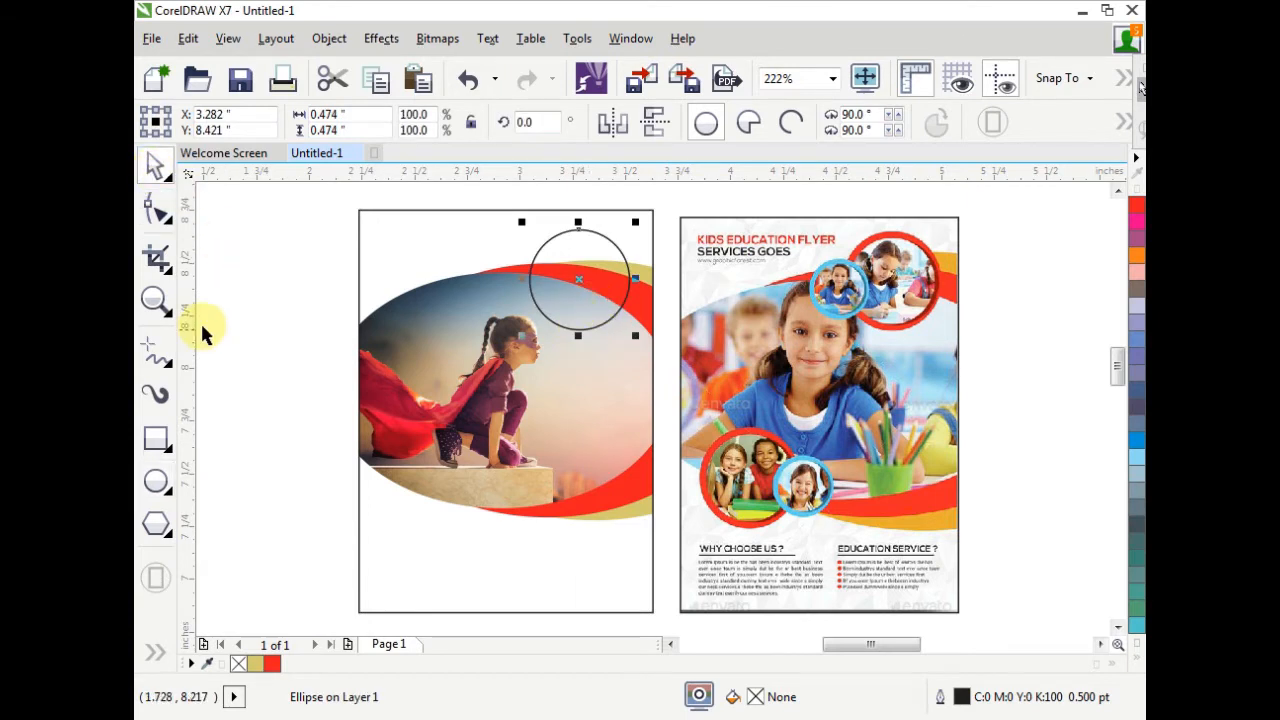
# Step: Create a slightly smaller concentric copy inside the circle and select both circles
pyautogui.click(155, 302)
pyautogui.moveTo(480, 206); pyautogui.dragTo(665, 365)
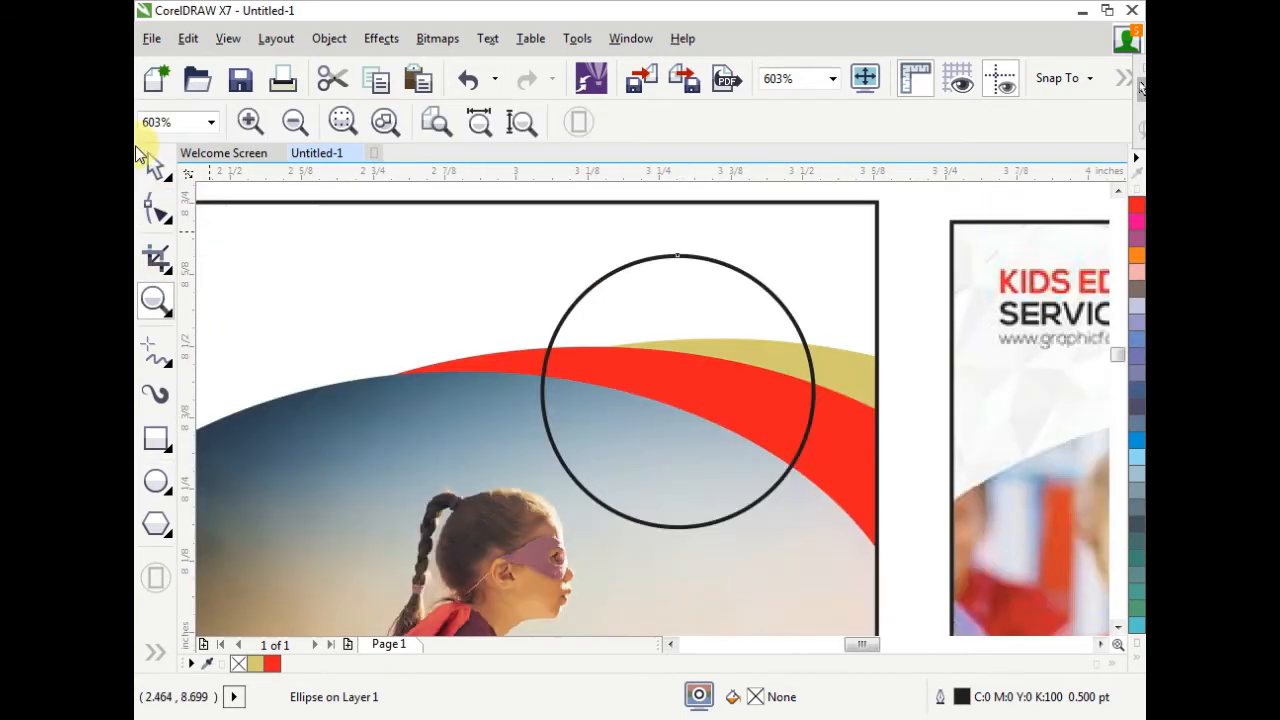
pyautogui.click(160, 167)
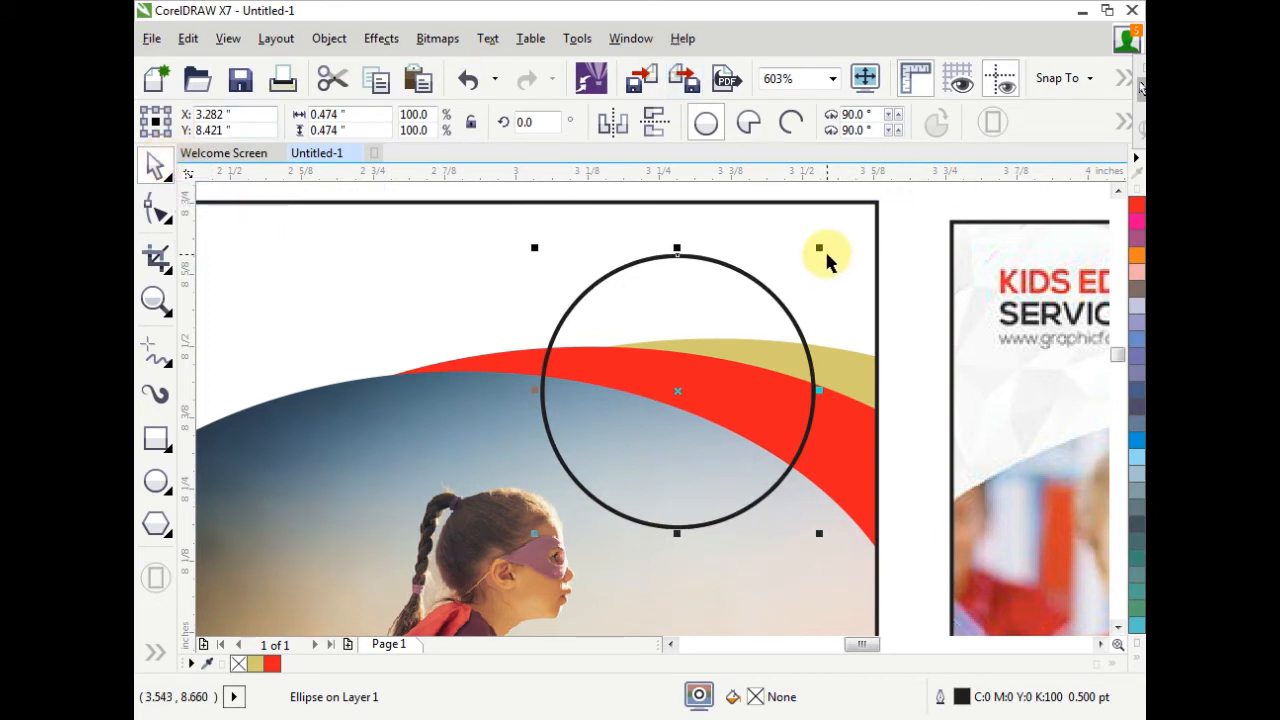
pyautogui.moveTo(824, 248); pyautogui.dragTo(815, 266)
pyautogui.keyDown('shift'); pyautogui.click(731, 268); pyautogui.keyUp('shift')
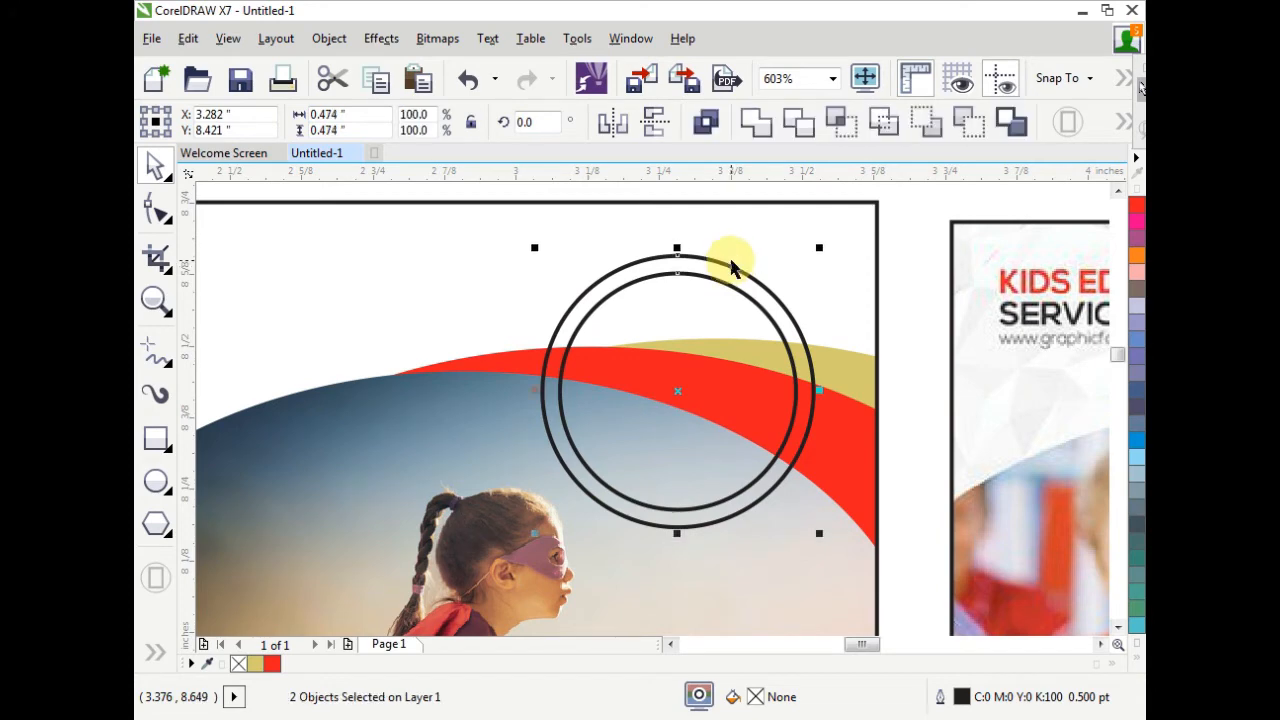
# Step: Duplicate the circle pair to its left, scale the copy to about 0.31 inches, and place it beside the large pair
pyautogui.moveTo(678, 398); pyautogui.dragTo(372, 398)
pyautogui.moveTo(516, 251); pyautogui.dragTo(491, 297)
pyautogui.moveTo(376, 394); pyautogui.dragTo(432, 395)
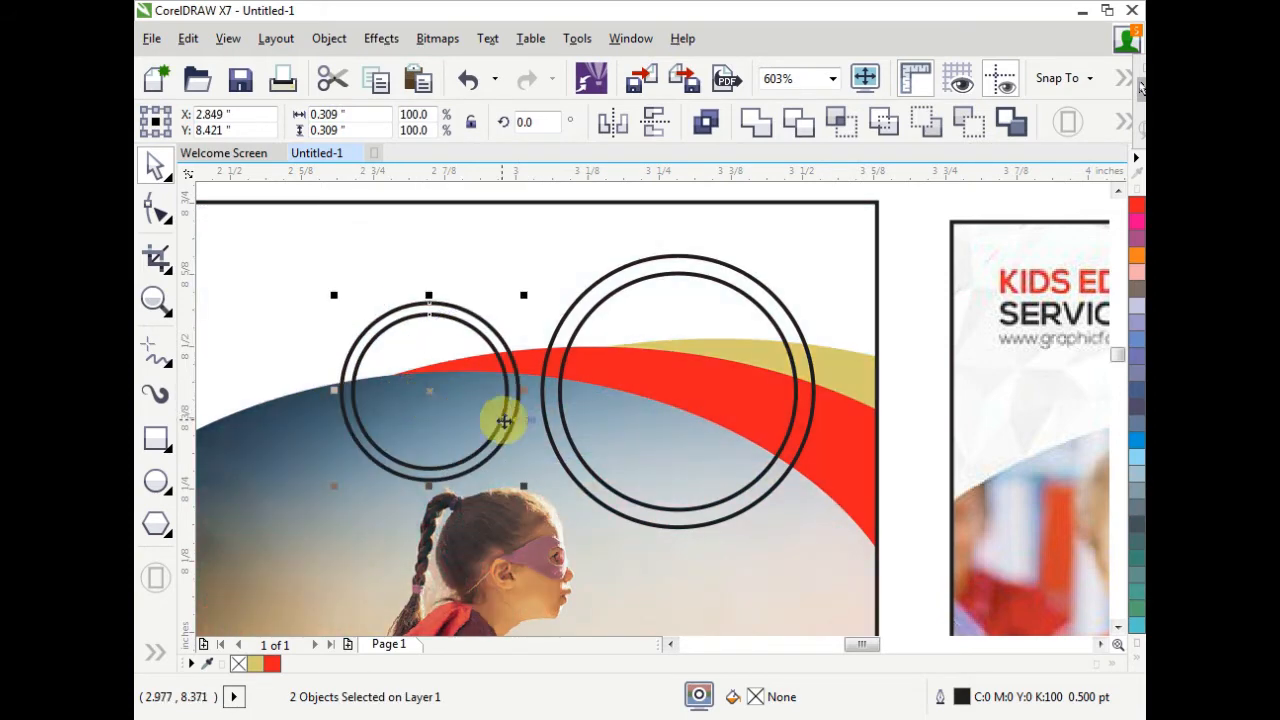
# Step: Move the small circle pair right so it overlaps the left edge of the large pair, as in the reference flyer
pyautogui.scroll(-2, 512, 418)
pyautogui.scroll(-1, 514, 418)
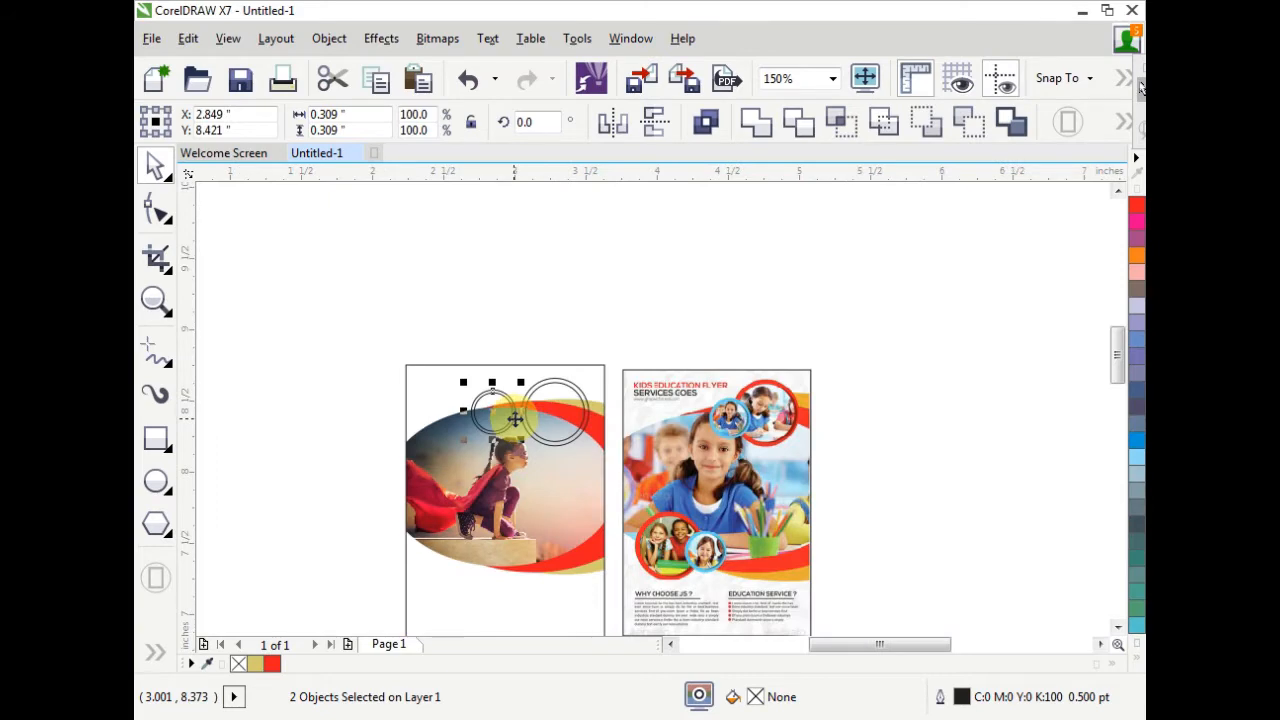
pyautogui.moveTo(465, 437); pyautogui.dragTo(836, 598)
pyautogui.hotkey('shift', 'F2')
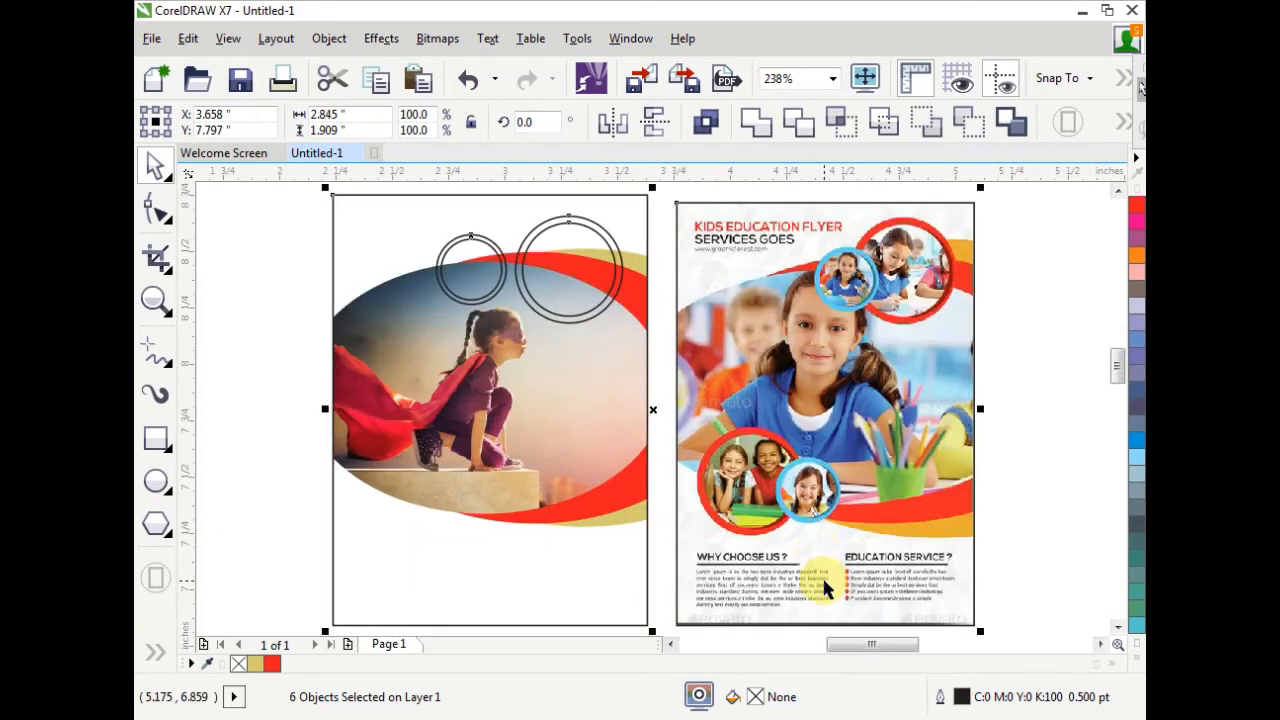
pyautogui.press('Escape')
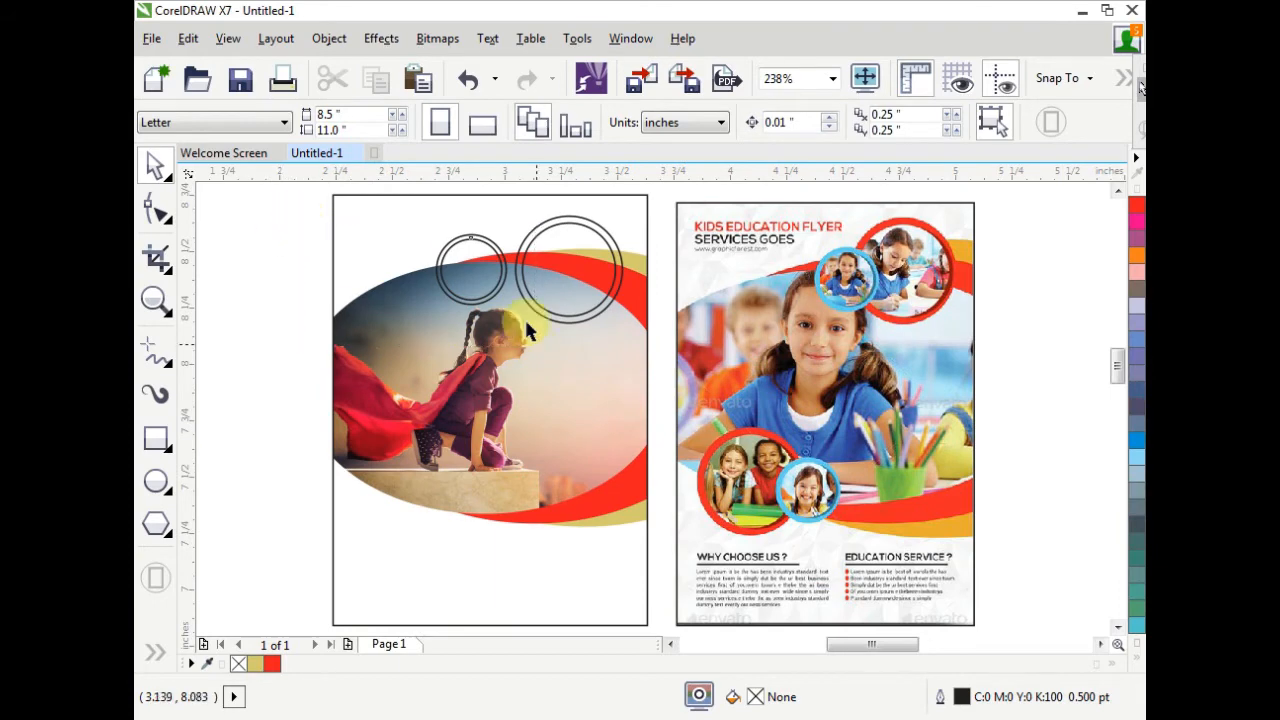
pyautogui.moveTo(526, 321); pyautogui.dragTo(537, 344)
pyautogui.moveTo(471, 269); pyautogui.dragTo(503, 272)
pyautogui.click(241, 265)
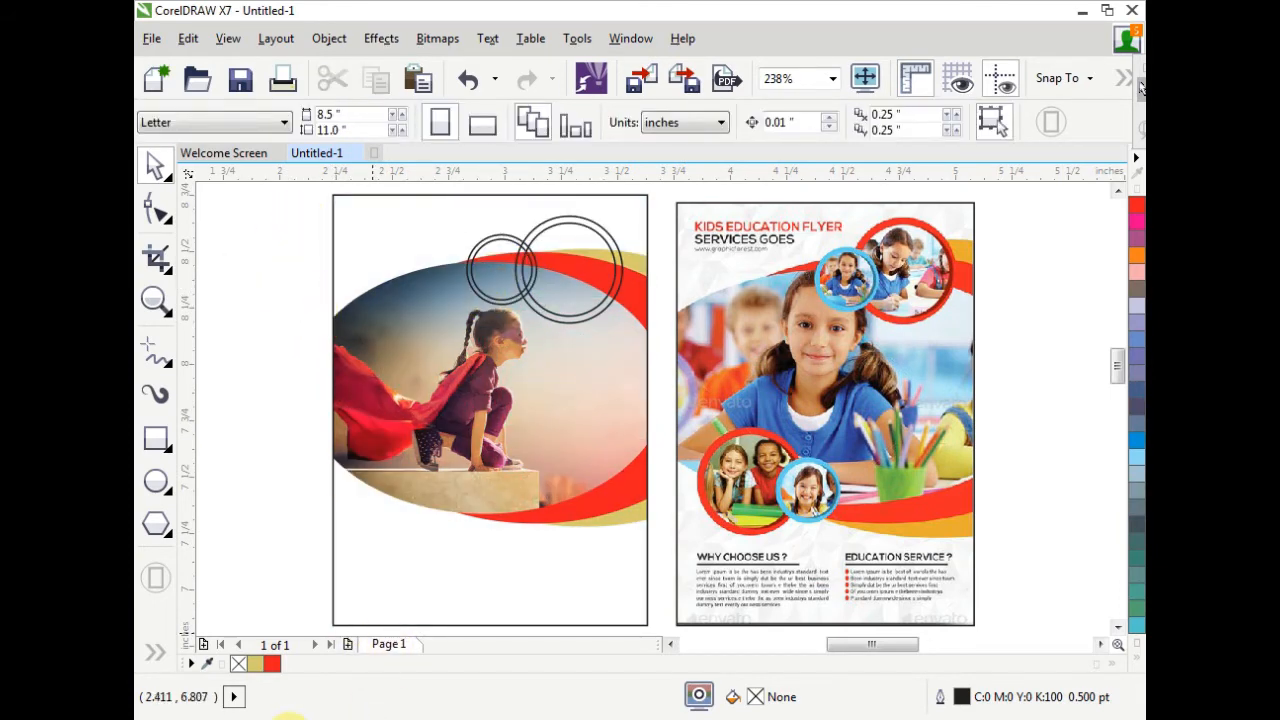
# Step: Copy the shutterstock_155506487_SuperKid image from the everything folder and paste it into the CorelDRAW flyer document
pyautogui.moveTo(286, 700)
pyautogui.click(450, 620)
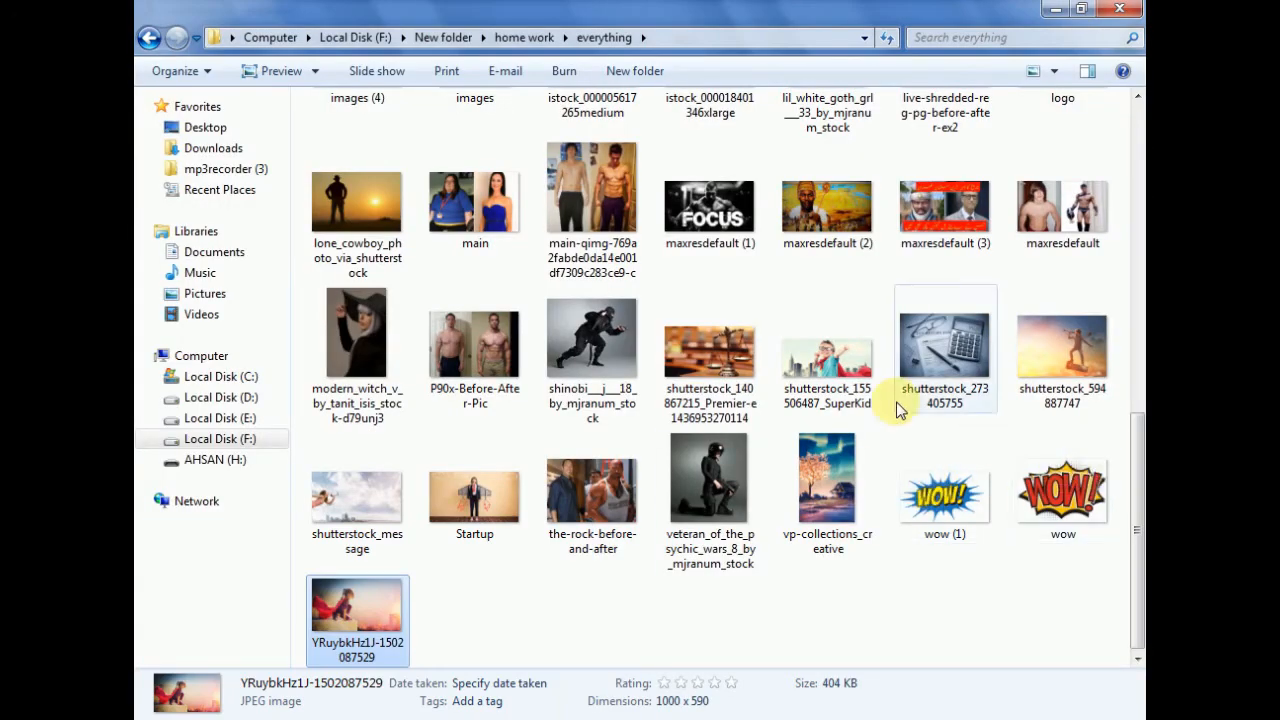
pyautogui.rightClick(827, 358)
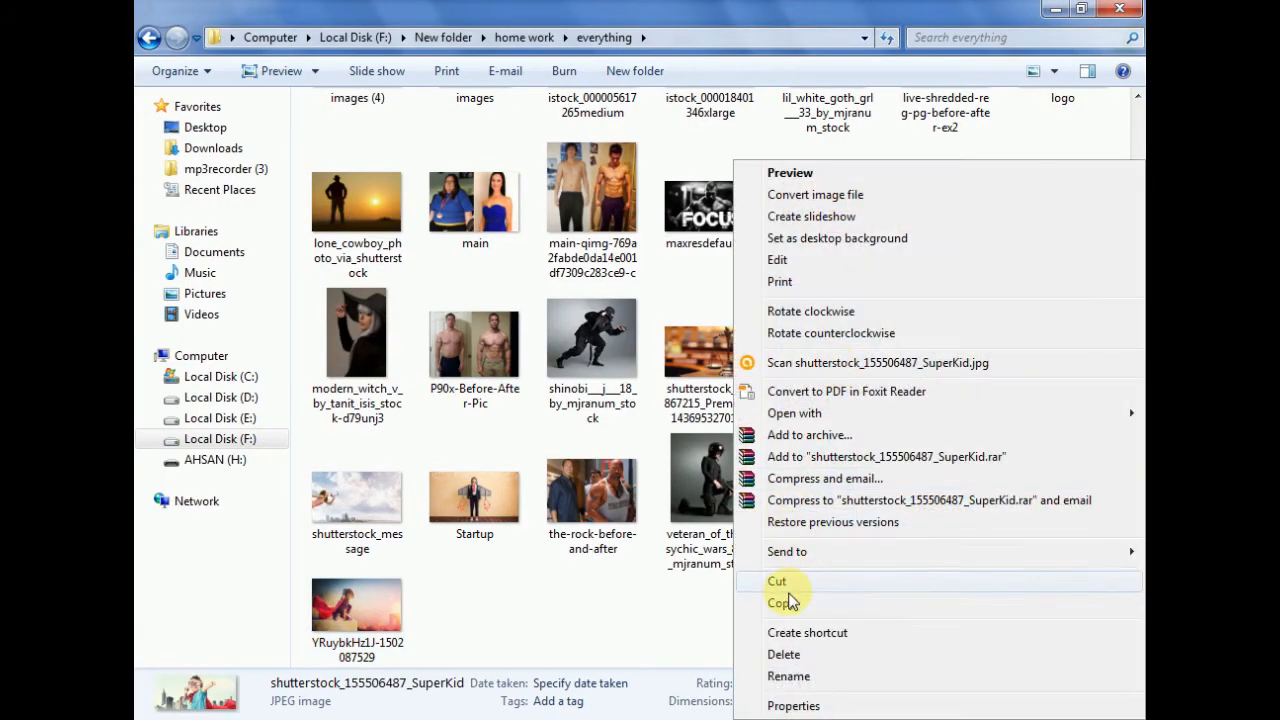
pyautogui.click(785, 602)
pyautogui.moveTo(485, 712)
pyautogui.click(485, 600)
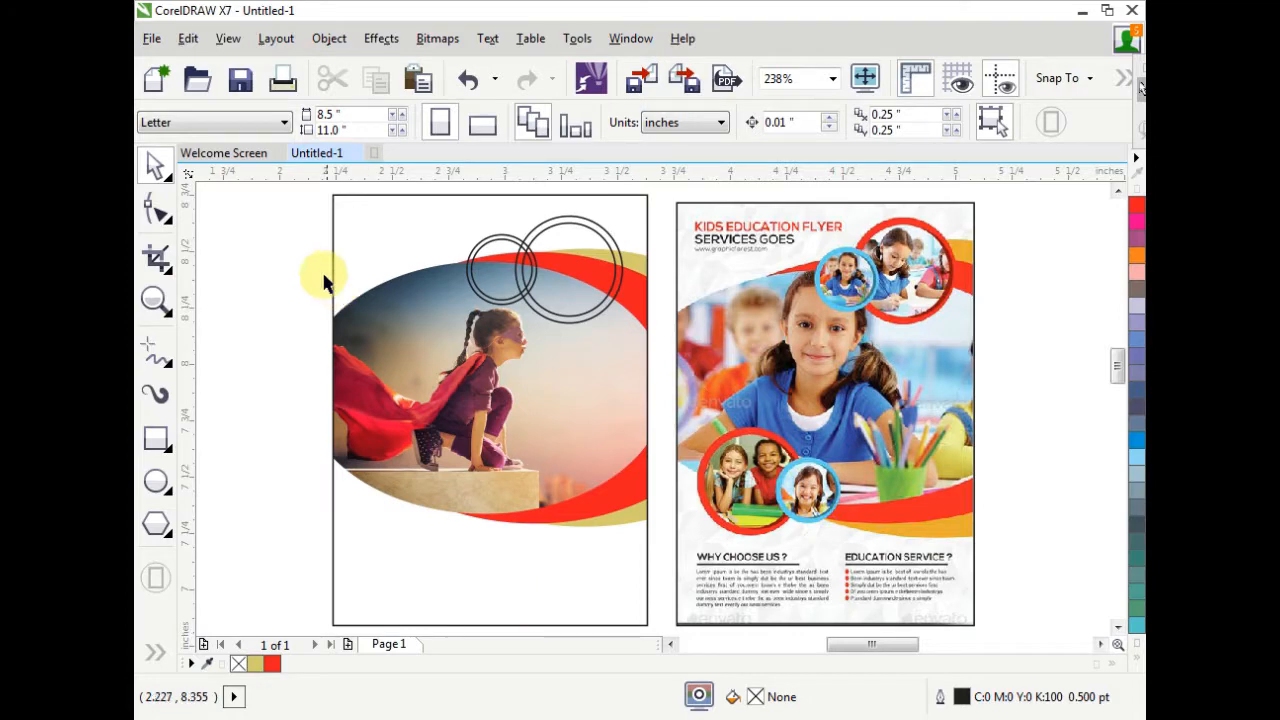
pyautogui.rightClick(268, 258)
pyautogui.click(340, 471)
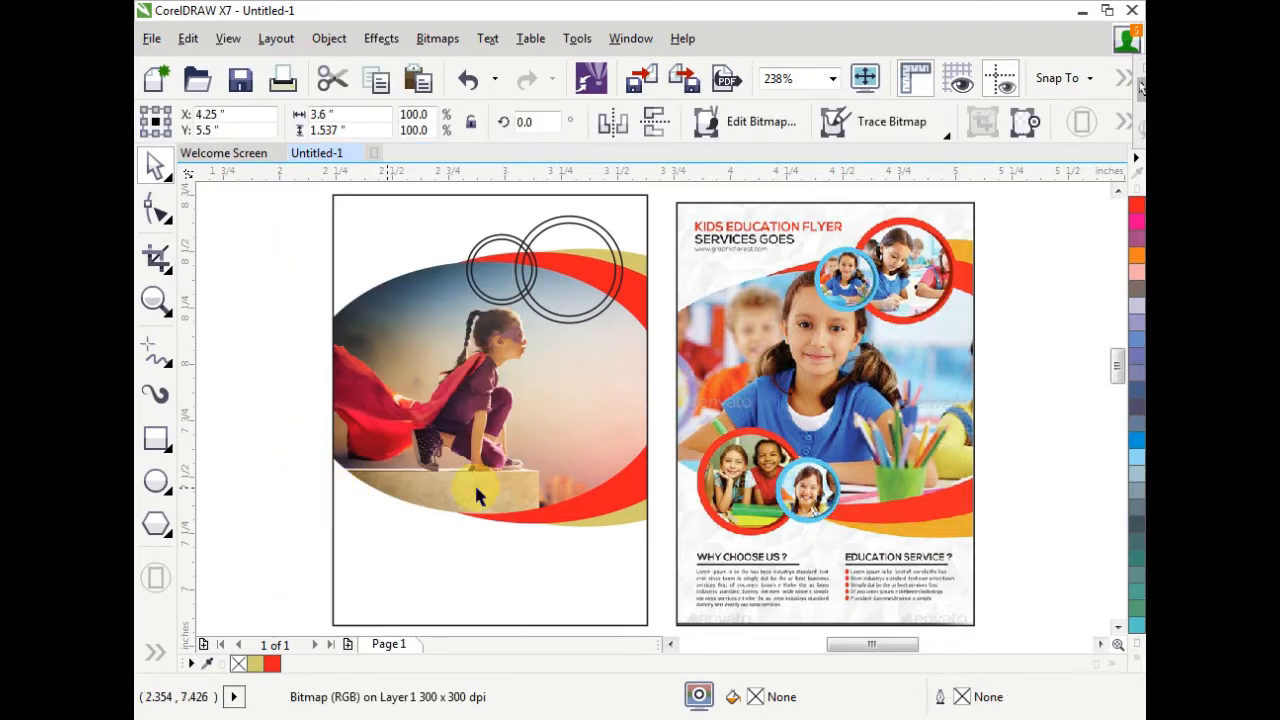
# Step: Scale the pasted boy photo to about 0.69 inches wide and place it over the lower part of the large circle pair
pyautogui.scroll(-2, 818, 441)
pyautogui.moveTo(868, 622); pyautogui.dragTo(858, 432)
pyautogui.moveTo(1012, 408); pyautogui.dragTo(790, 412)
pyautogui.click(155, 300)
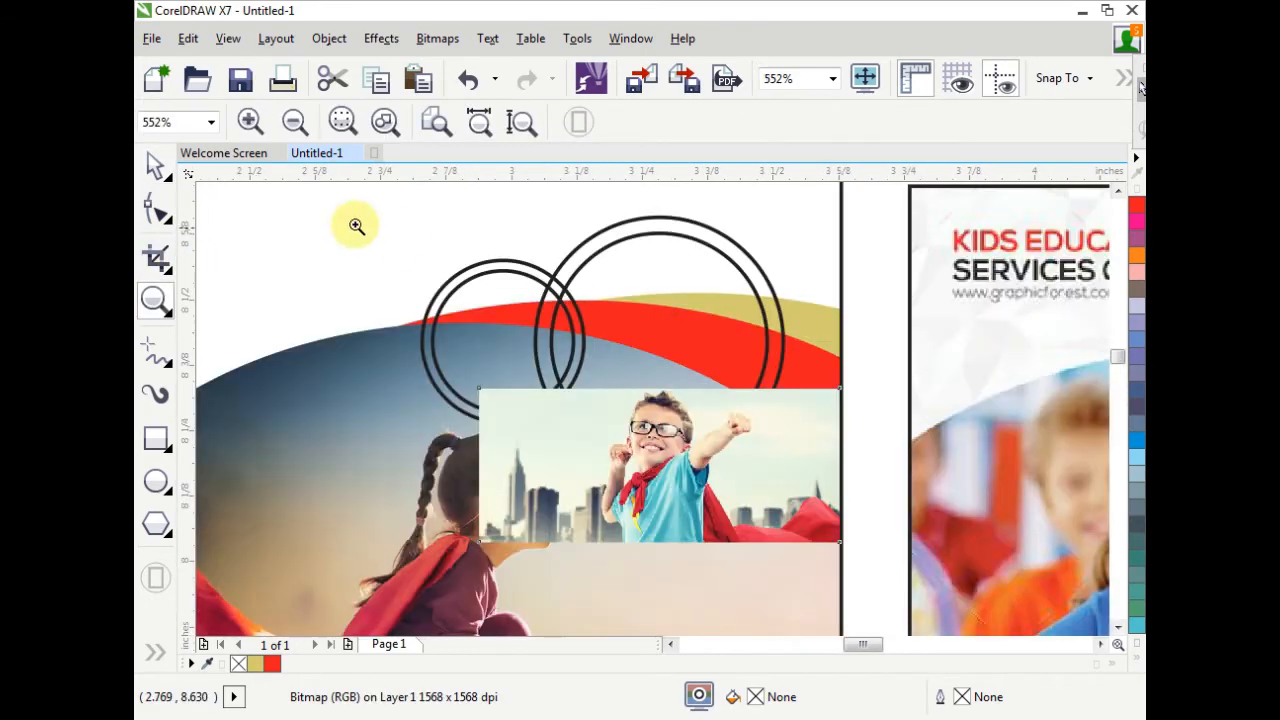
pyautogui.click(152, 166)
pyautogui.moveTo(769, 507); pyautogui.dragTo(770, 491)
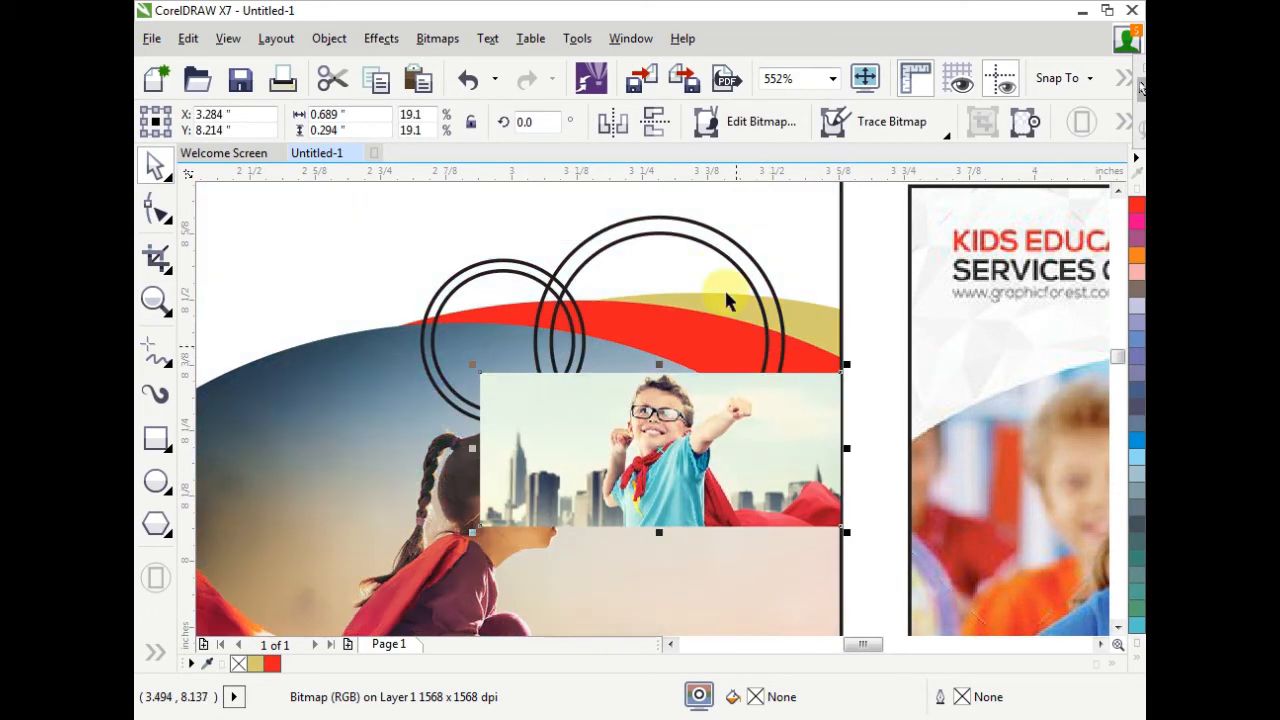
# Step: PowerClip the superhero boy photo inside the inner circle of the large pair
pyautogui.click(712, 256)
pyautogui.click(779, 437)
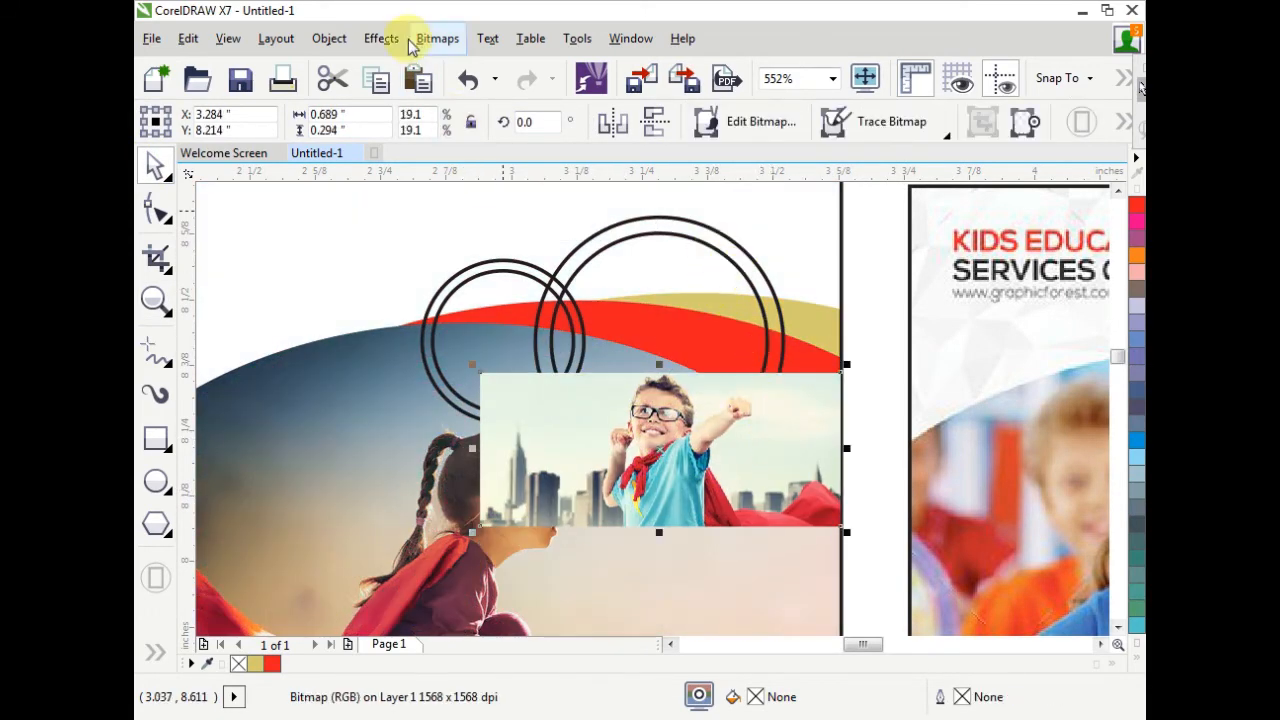
pyautogui.click(330, 38)
pyautogui.moveTo(445, 266)
pyautogui.click(757, 266)
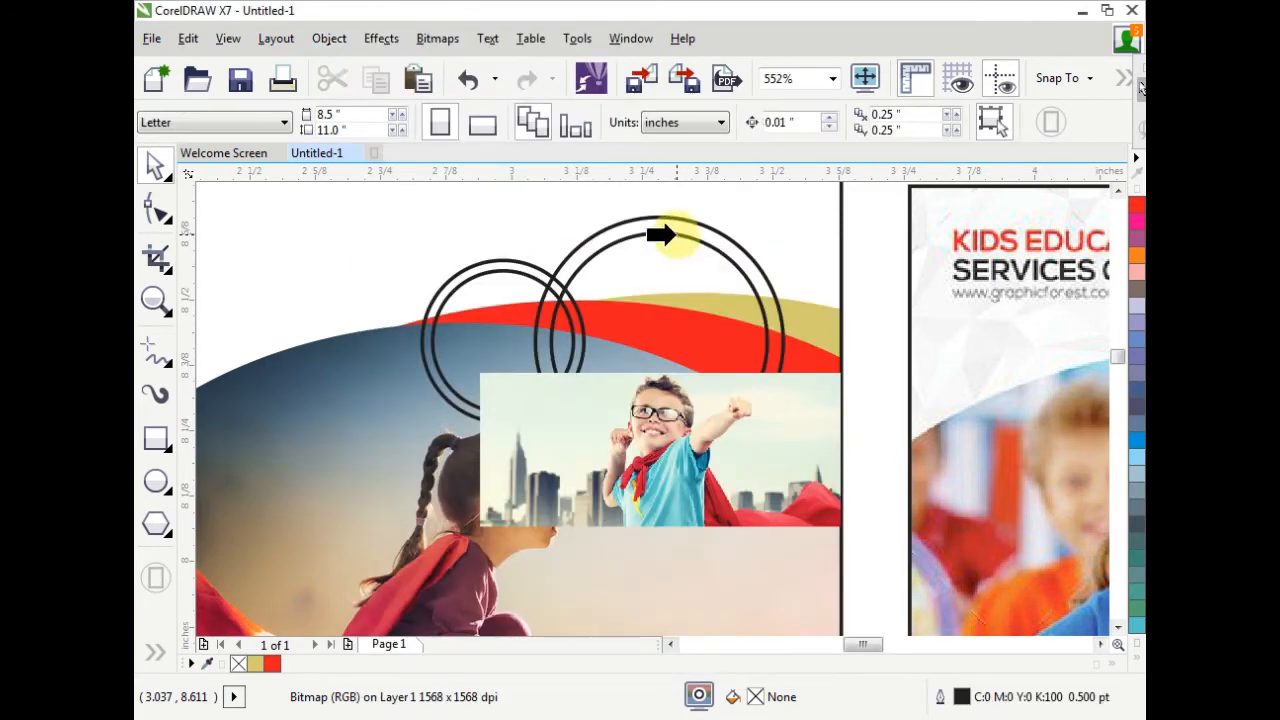
pyautogui.click(679, 243)
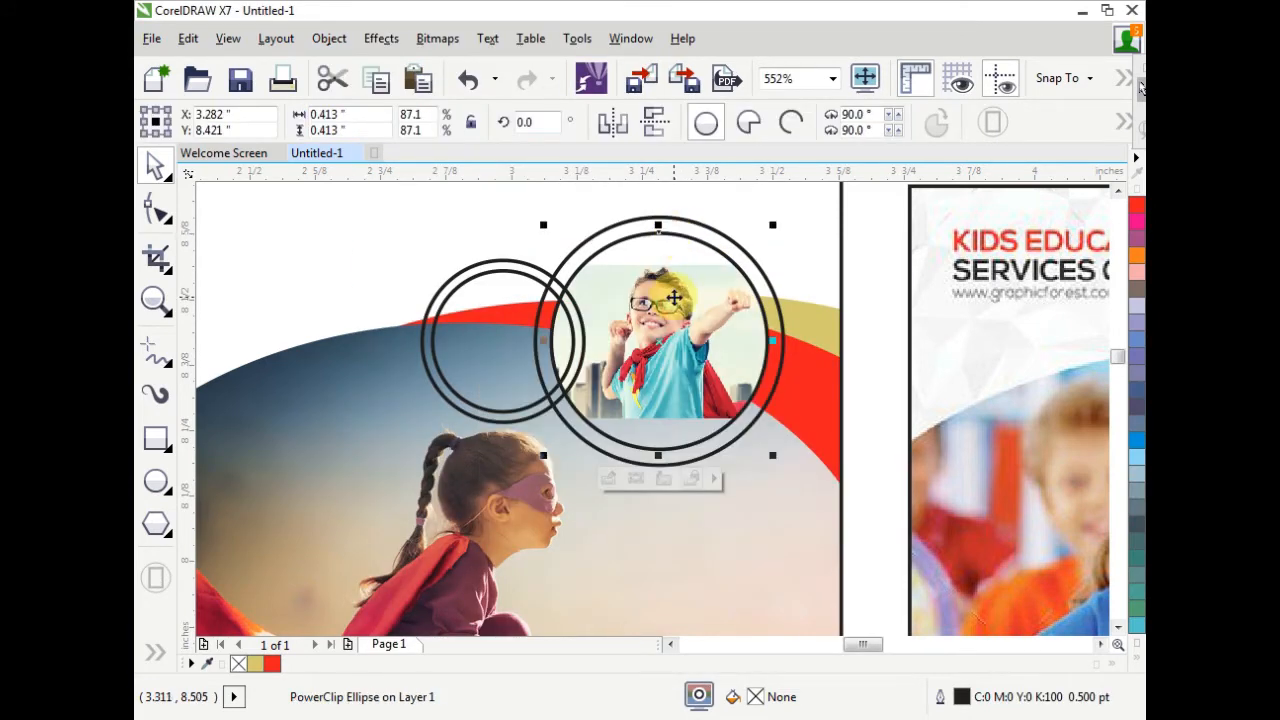
# Step: Edit the large circle's PowerClip, enlarge the boy photo to about 0.98 by 0.42 inches to fill the circle, and finish editing
pyautogui.rightClick(674, 297)
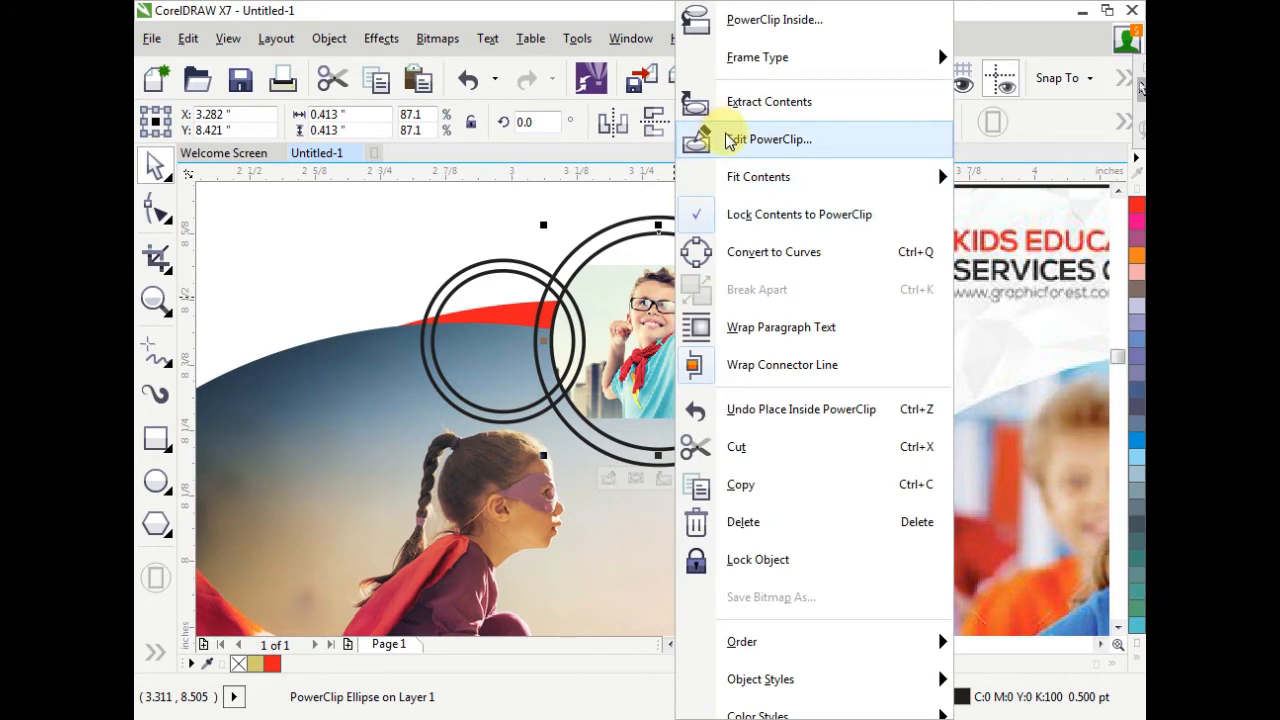
pyautogui.click(760, 143)
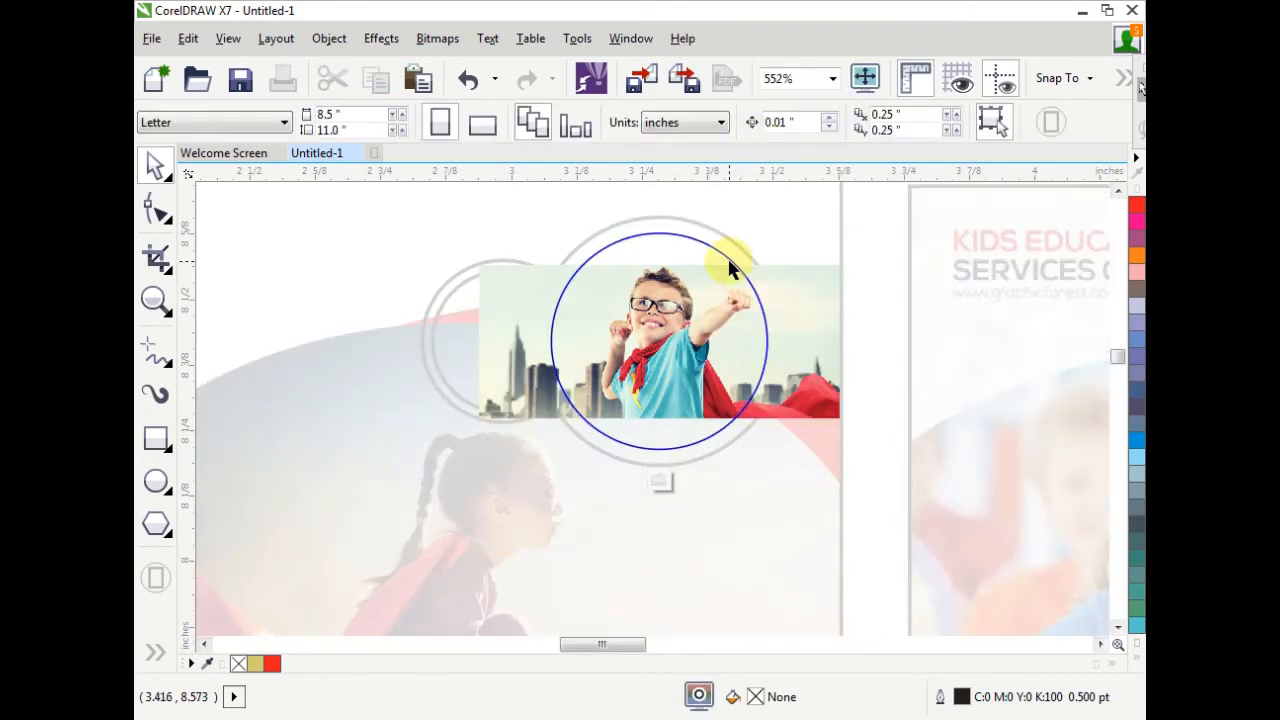
pyautogui.moveTo(869, 240); pyautogui.dragTo(922, 204)
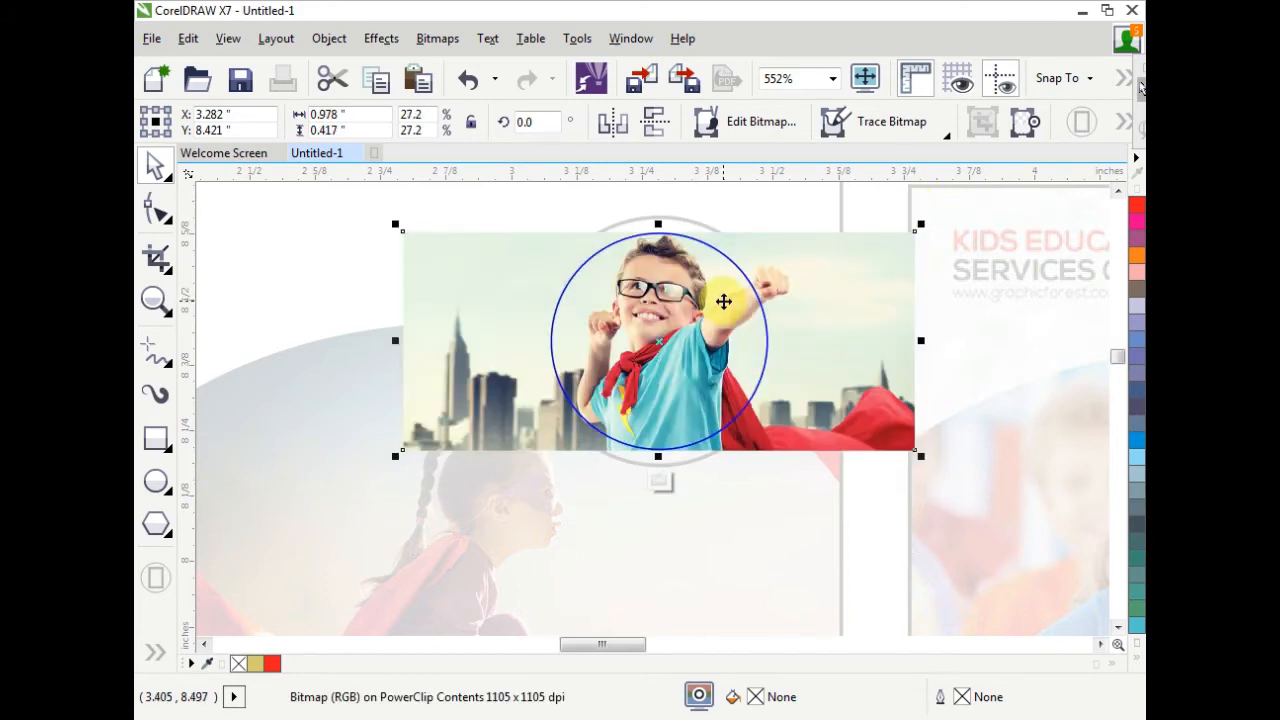
pyautogui.rightClick(723, 301)
pyautogui.click(812, 213)
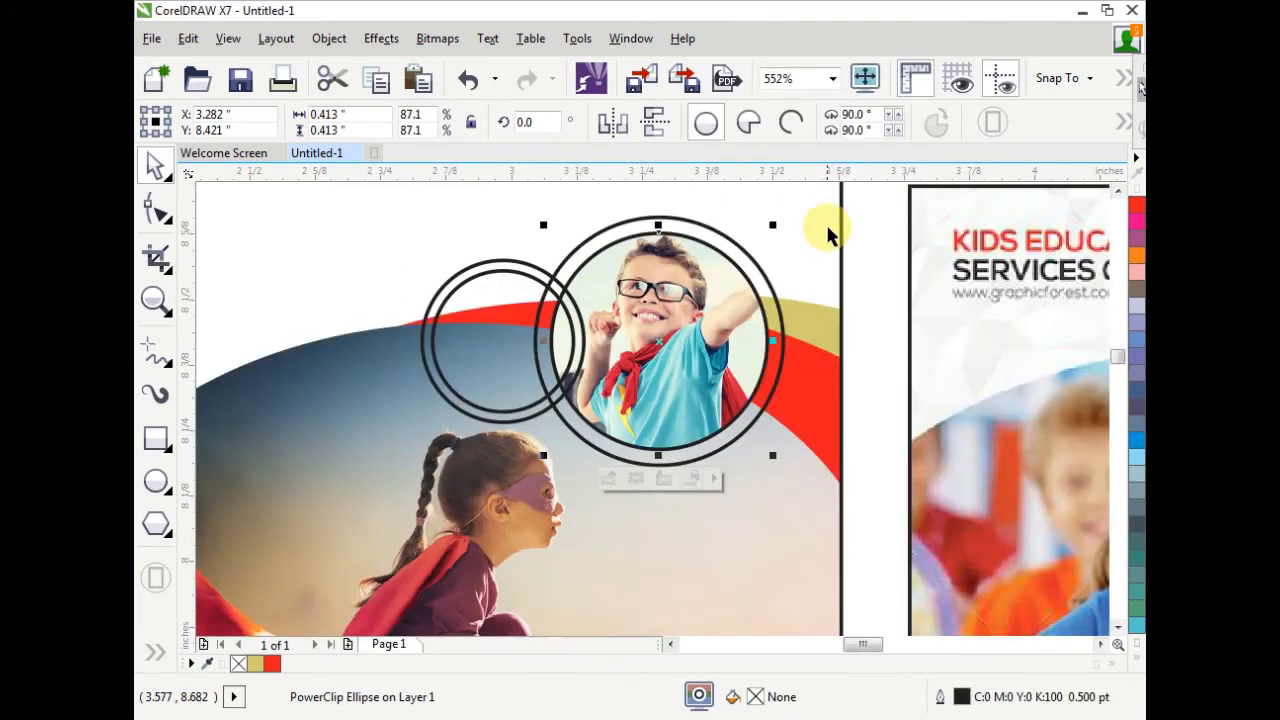
# Step: Fill the outer circle of the large pair with red (C:0 M:100 Y:100 K:0)
pyautogui.click(724, 234)
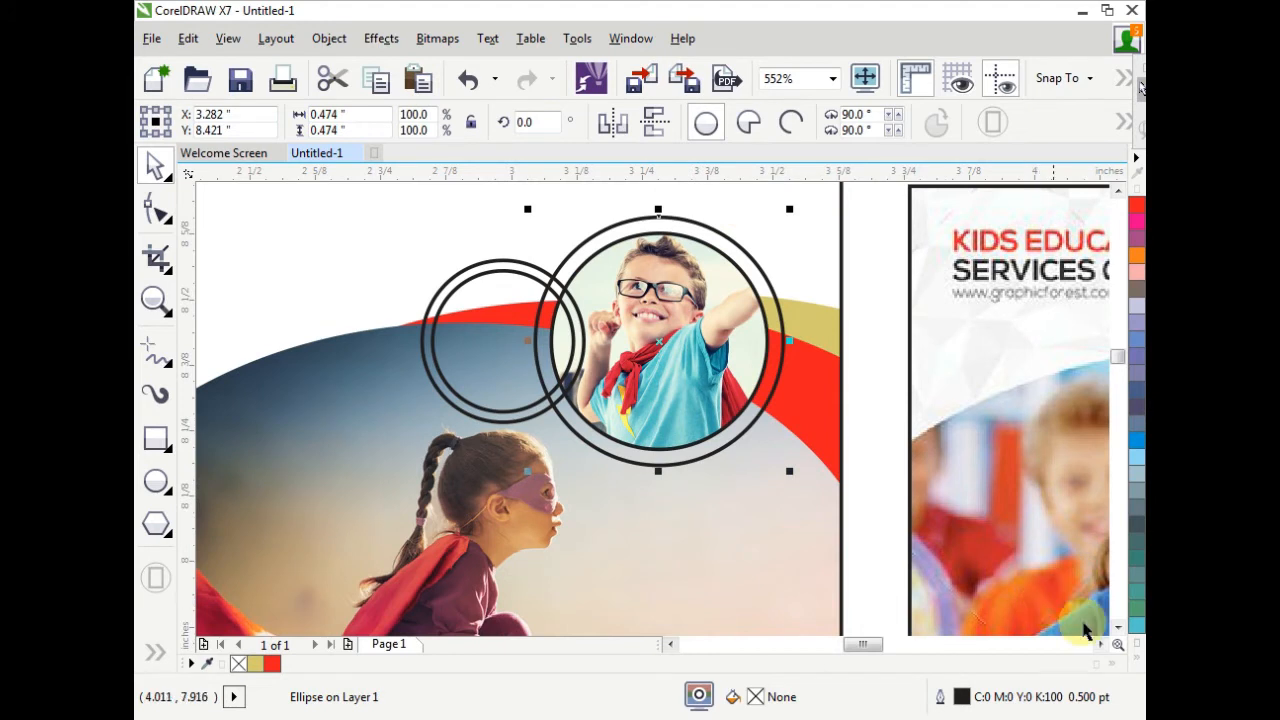
pyautogui.click(1130, 662)
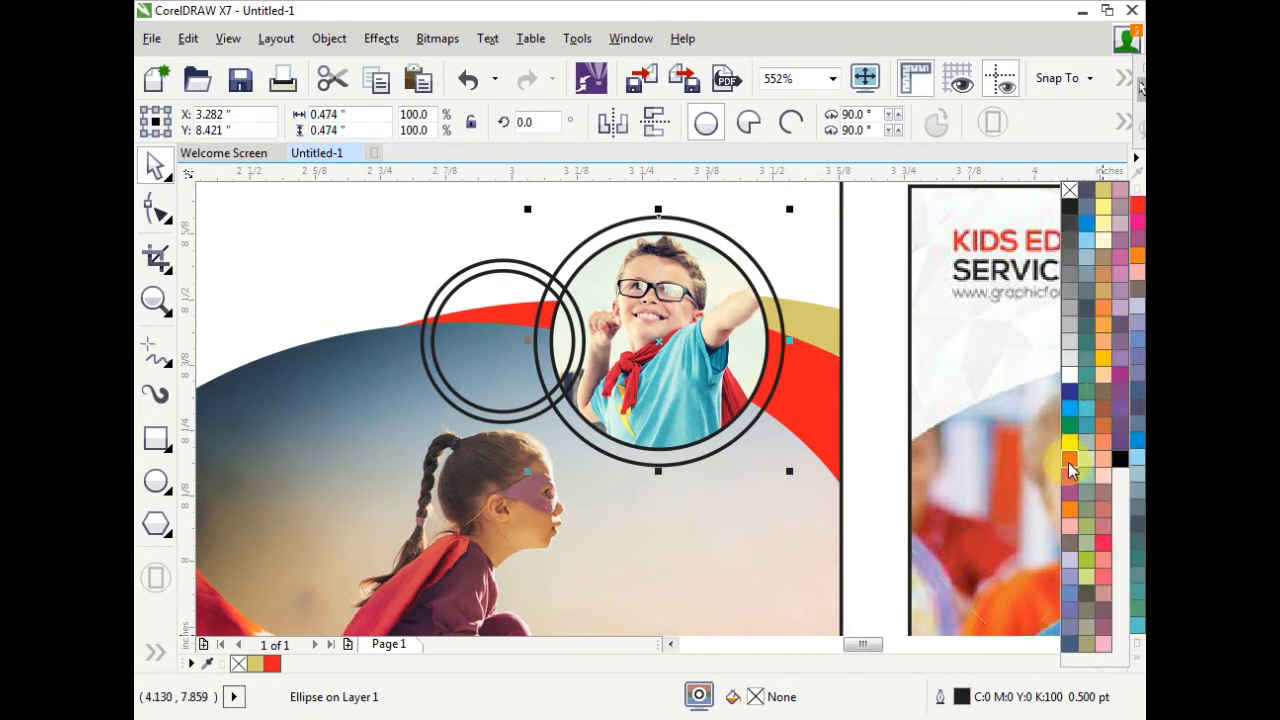
pyautogui.click(1069, 458)
pyautogui.click(160, 307)
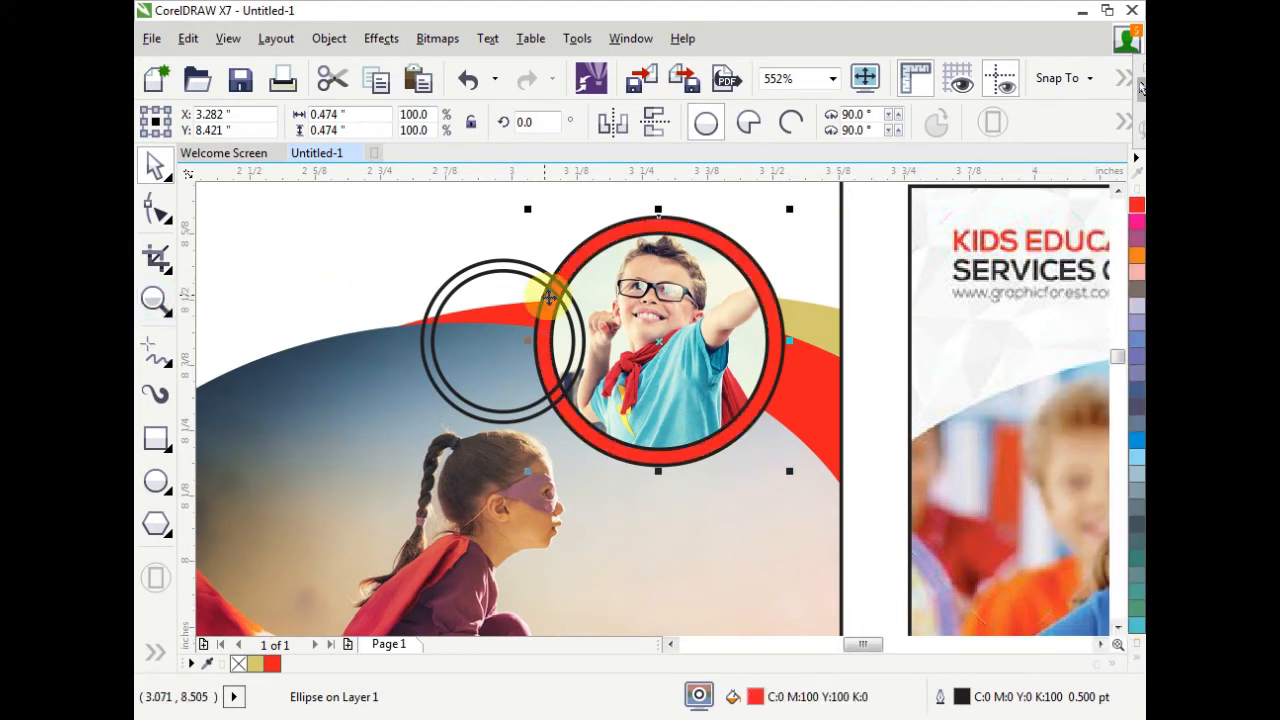
pyautogui.rightClick(548, 295)
pyautogui.click(147, 297)
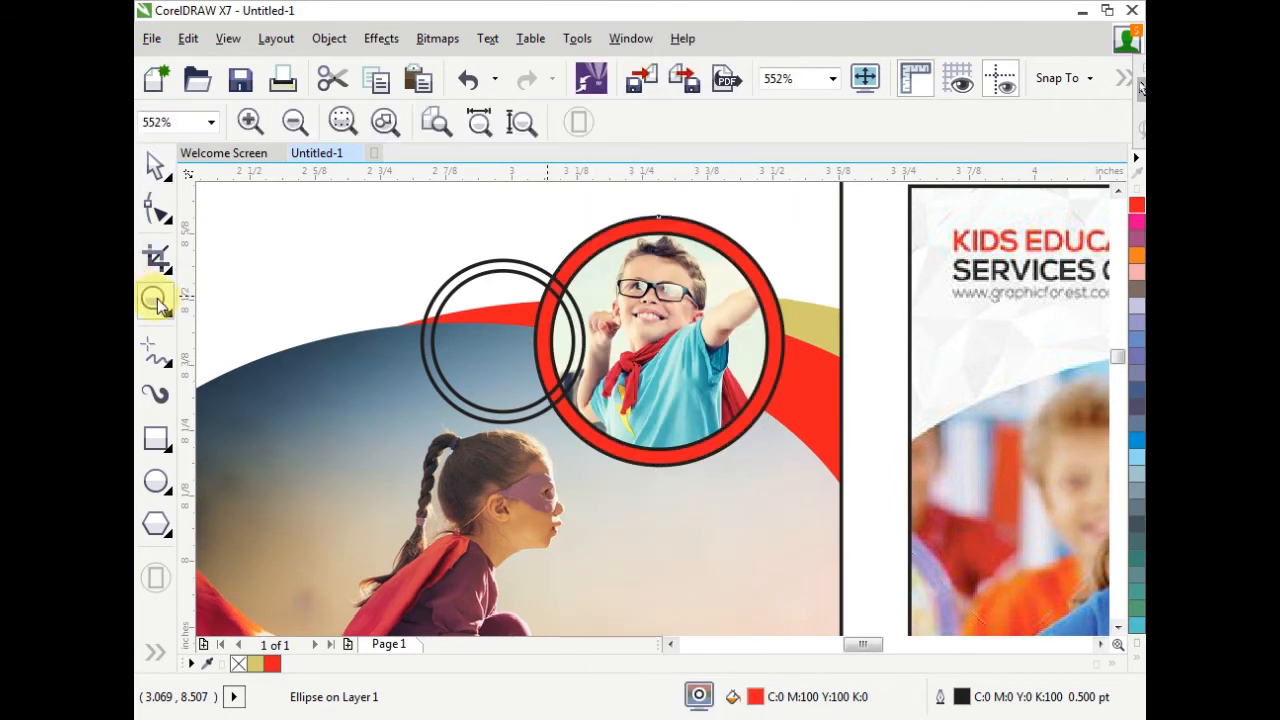
pyautogui.rightClick(530, 290)
pyautogui.moveTo(568, 286); pyautogui.dragTo(894, 509)
pyautogui.click(149, 168)
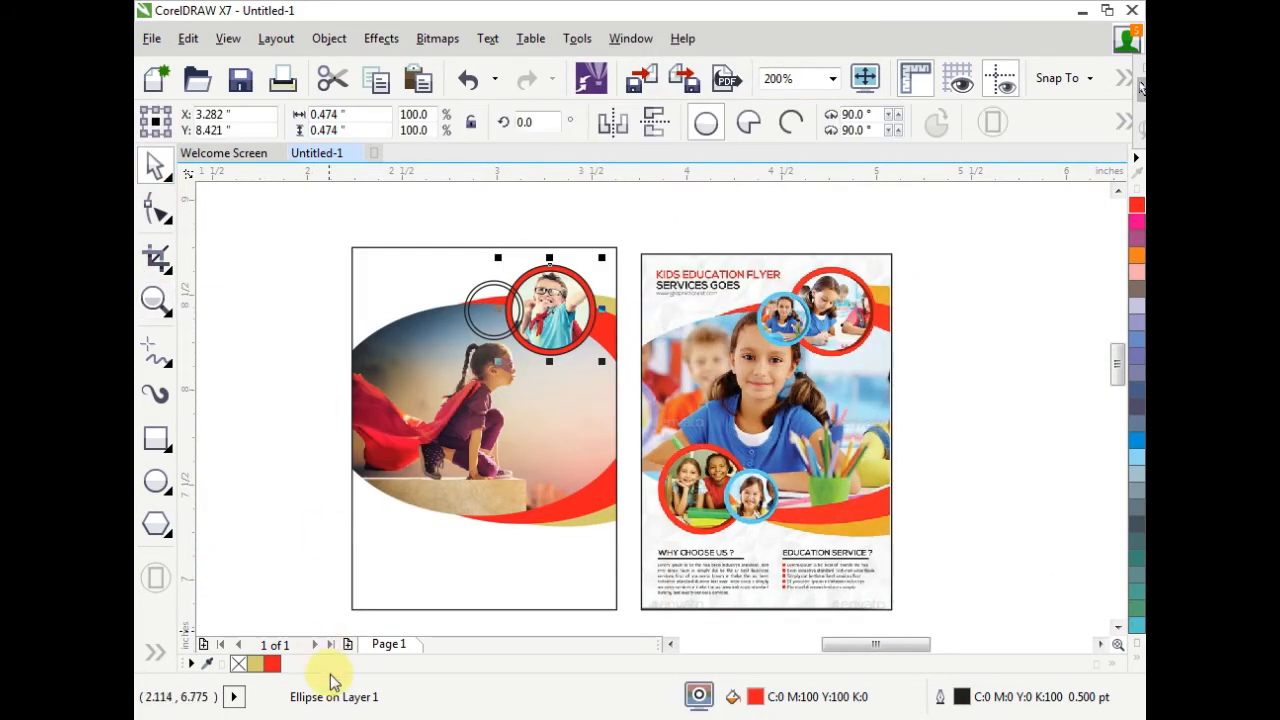
# Step: Copy the Startup image from the everything folder and paste it into the CorelDRAW flyer document
pyautogui.moveTo(294, 651)
pyautogui.click(514, 614)
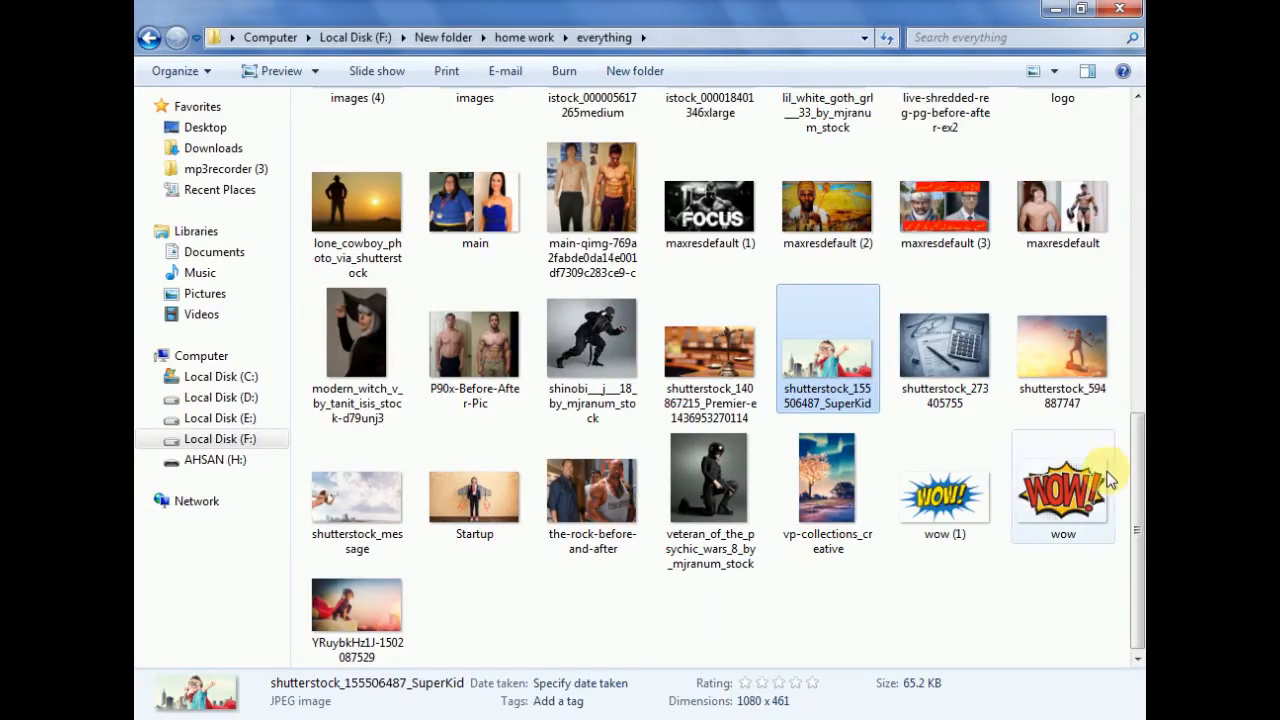
pyautogui.moveTo(1140, 481); pyautogui.dragTo(1138, 428)
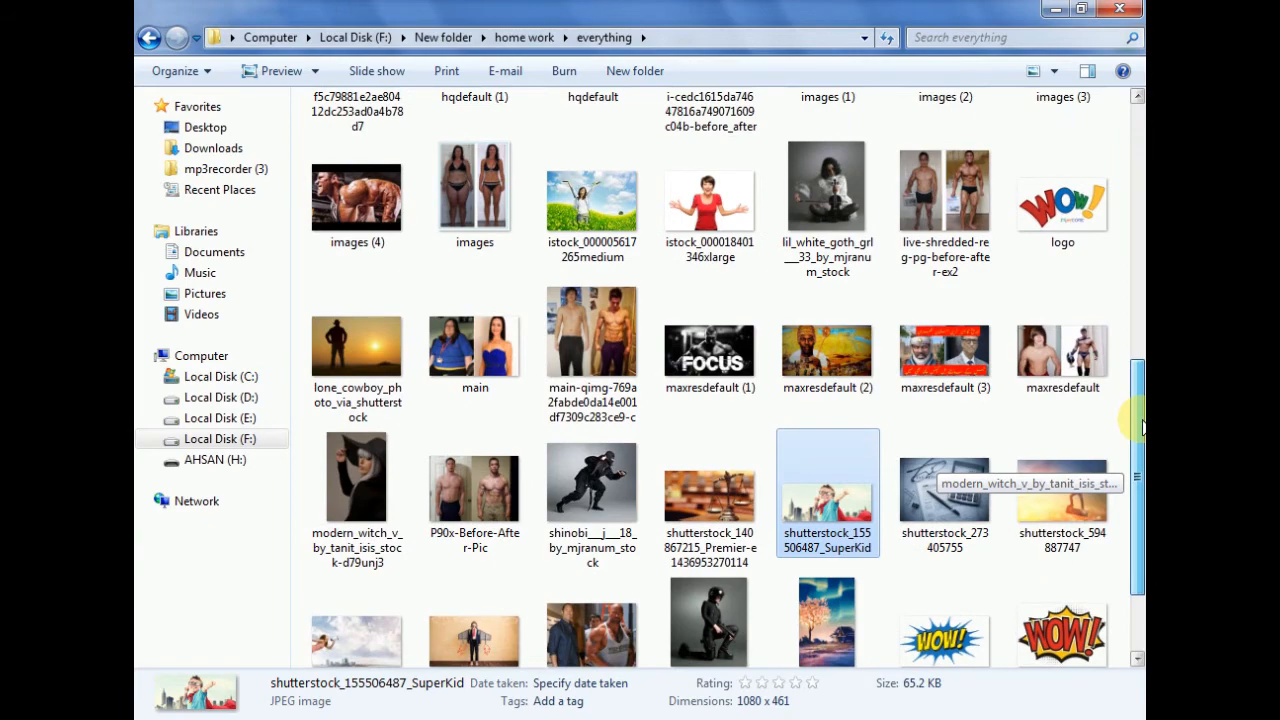
pyautogui.rightClick(500, 634)
pyautogui.click(528, 514)
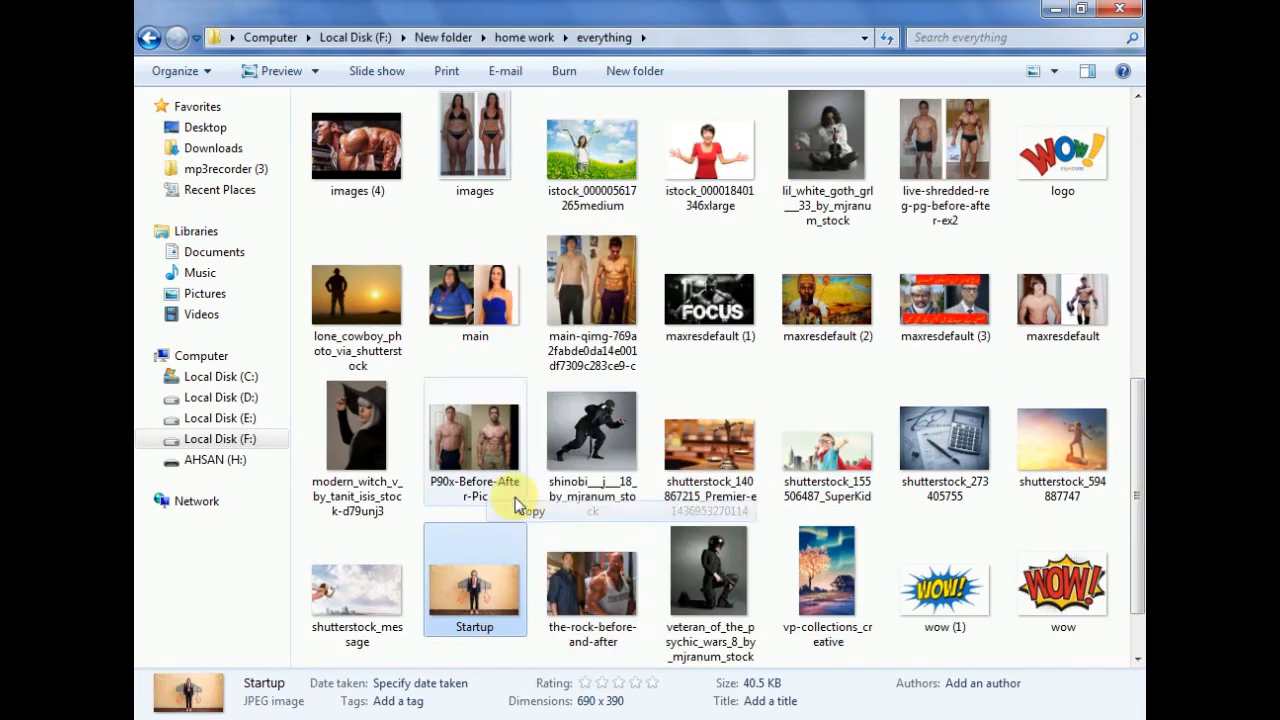
pyautogui.hotkey('alt', 'Tab')
pyautogui.rightClick(325, 362)
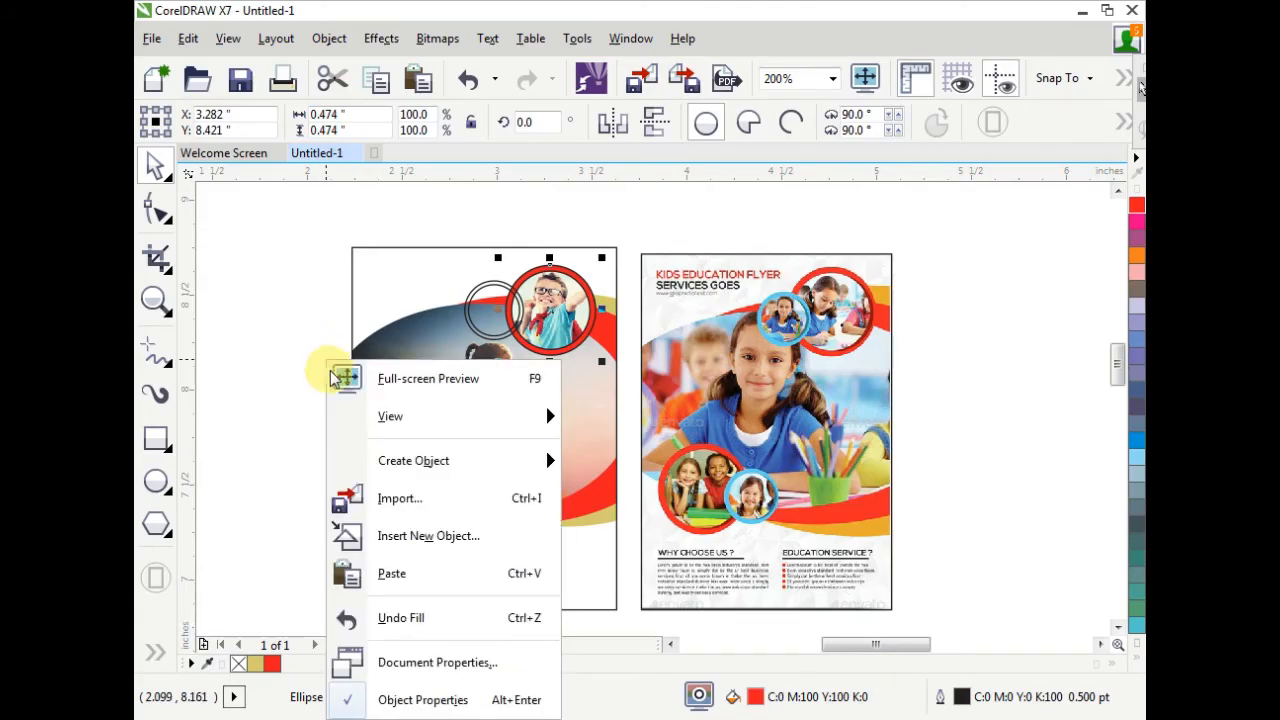
pyautogui.click(390, 572)
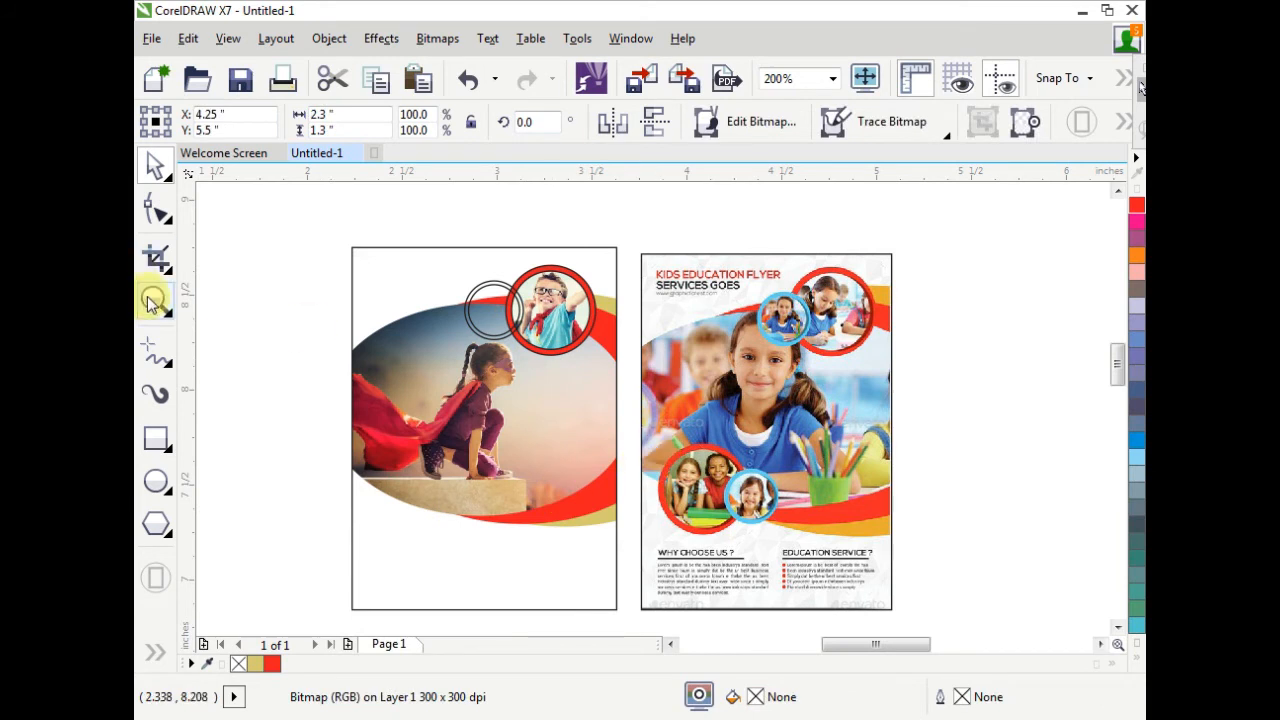
# Step: Move the pasted Startup photo up from below the flyers so it overlaps them
pyautogui.click(150, 303)
pyautogui.rightClick(557, 363)
pyautogui.rightClick(655, 380)
pyautogui.click(155, 165)
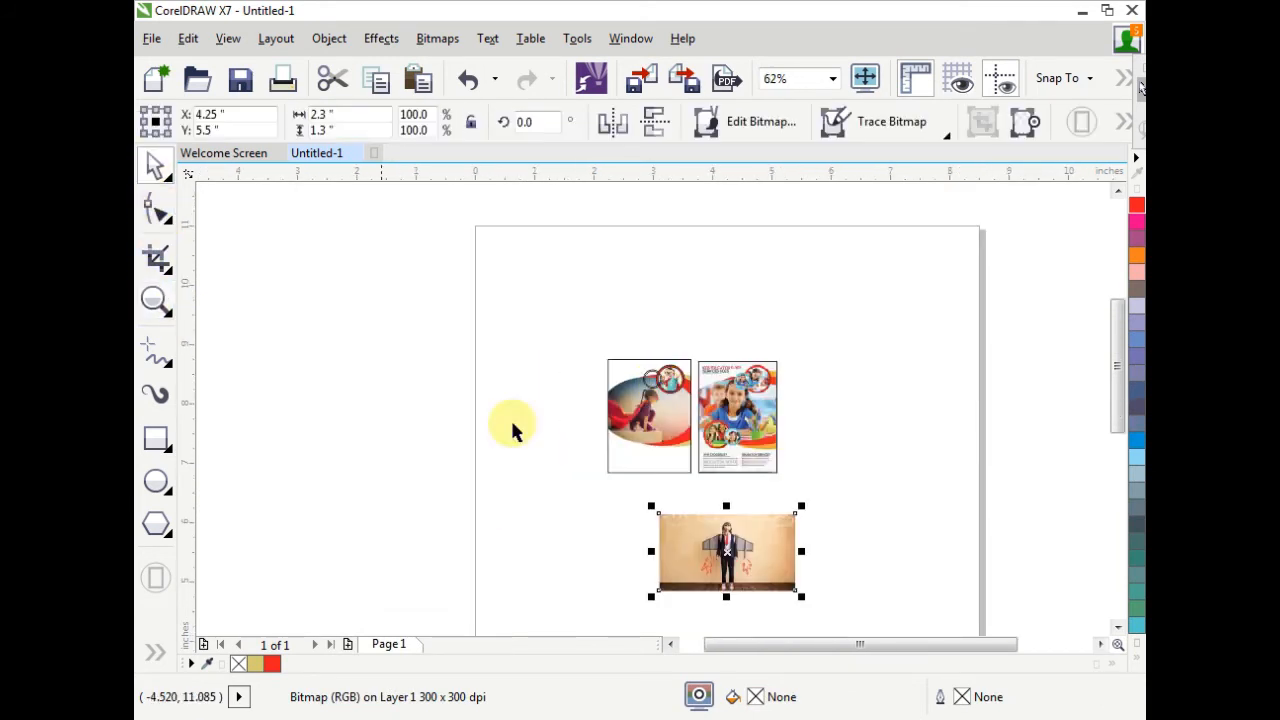
pyautogui.moveTo(703, 506); pyautogui.dragTo(752, 466)
# Step: Scale the Startup photo to about 0.59 by 0.33 inches and position it over the small circle pair
pyautogui.click(155, 303)
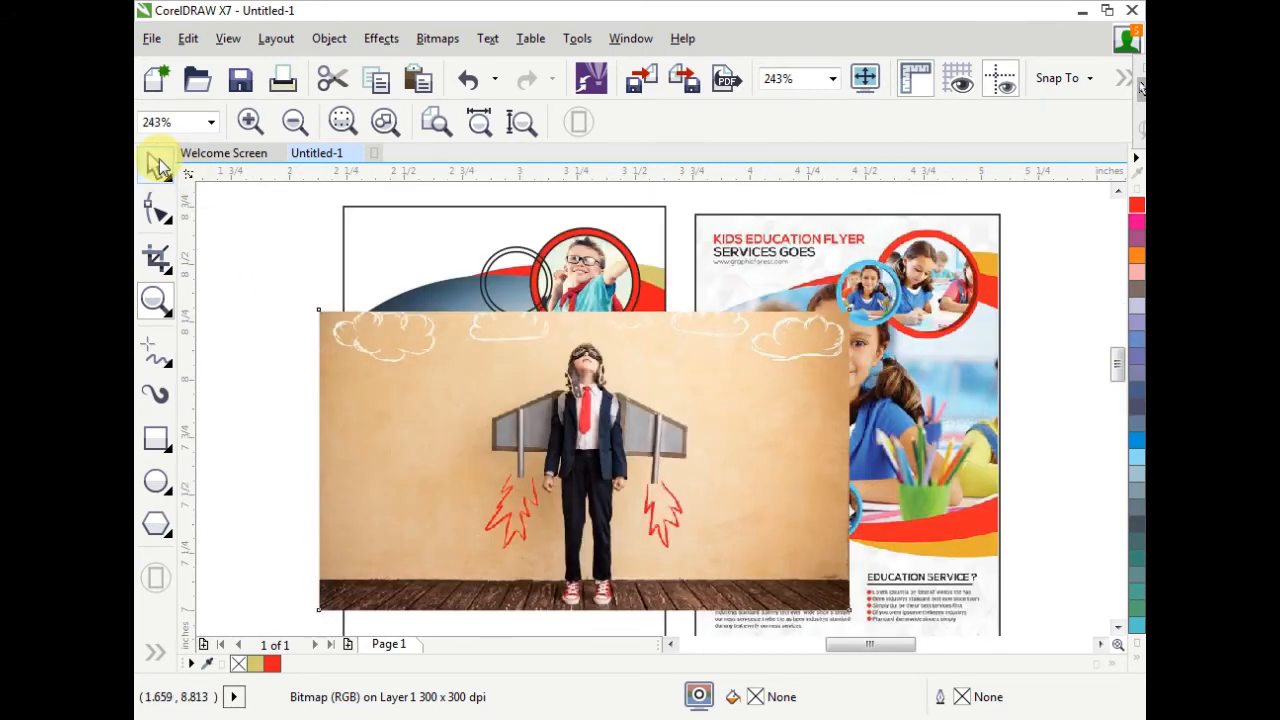
pyautogui.click(158, 165)
pyautogui.moveTo(853, 616); pyautogui.dragTo(660, 505)
pyautogui.moveTo(592, 468); pyautogui.dragTo(511, 347)
pyautogui.click(153, 300)
pyautogui.moveTo(440, 234); pyautogui.dragTo(613, 382)
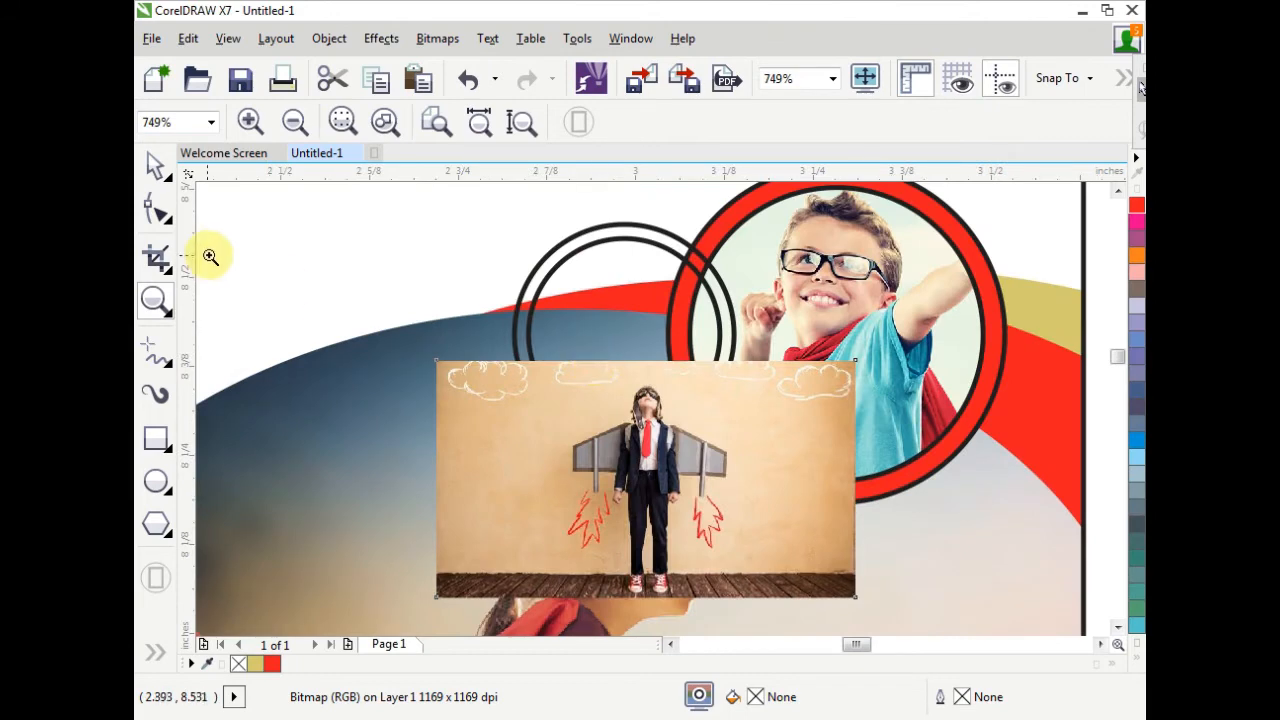
pyautogui.click(156, 164)
pyautogui.moveTo(679, 440); pyautogui.dragTo(635, 315)
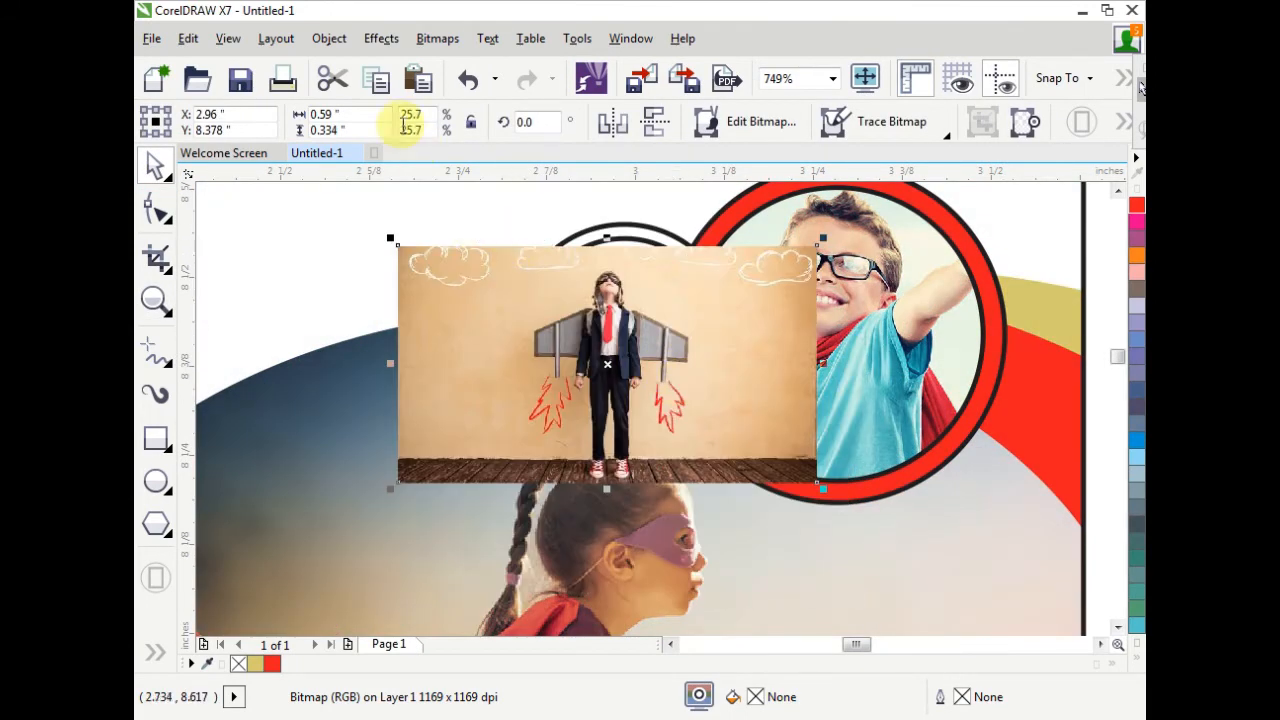
# Step: PowerClip the Startup photo inside the inner circle of the small pair
pyautogui.click(331, 38)
pyautogui.moveTo(657, 272)
pyautogui.click(740, 267)
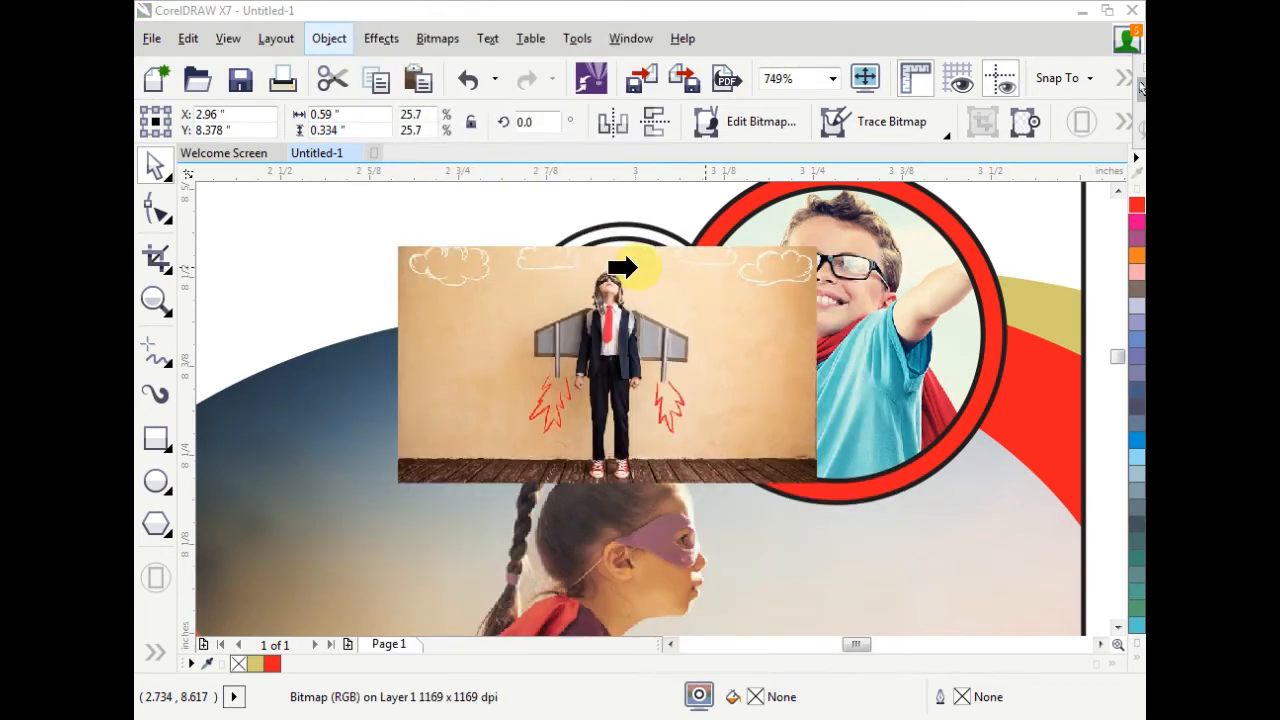
pyautogui.click(617, 238)
# Step: Open the small circle's PowerClip contents, check the photo's fit against the circle, and finish editing
pyautogui.rightClick(617, 238)
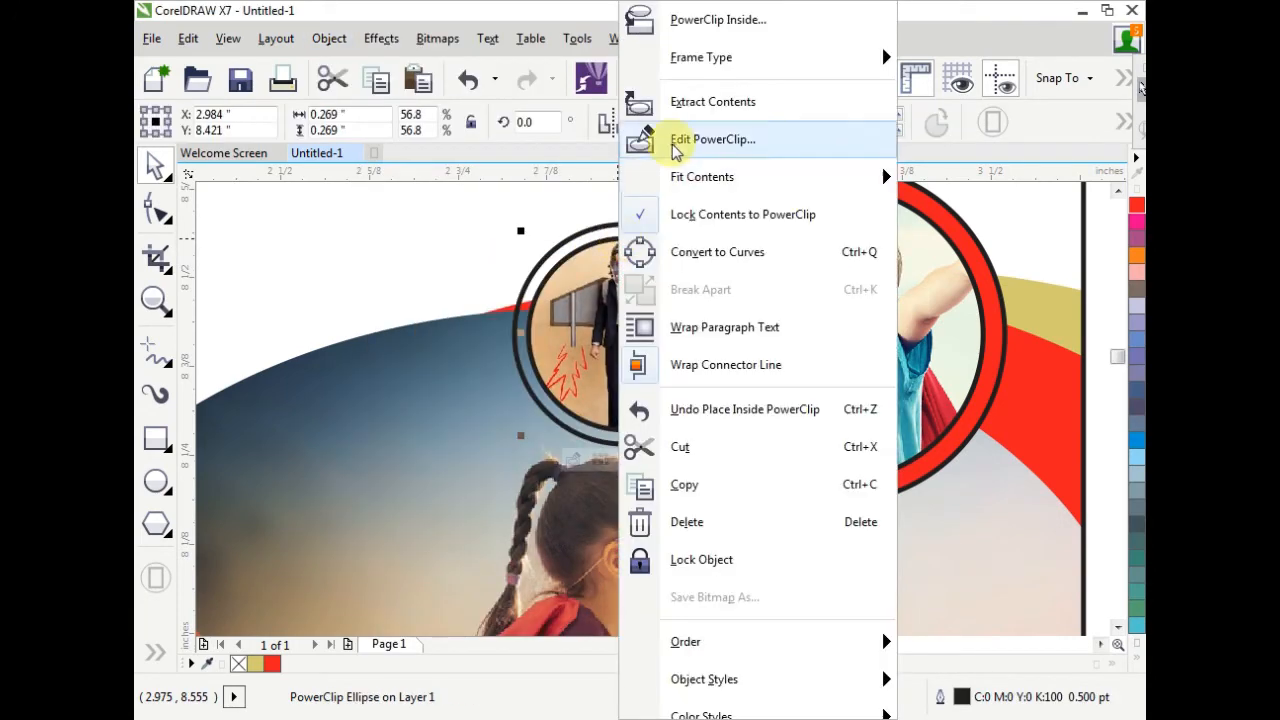
pyautogui.click(670, 142)
pyautogui.click(628, 285)
pyautogui.rightClick(628, 285)
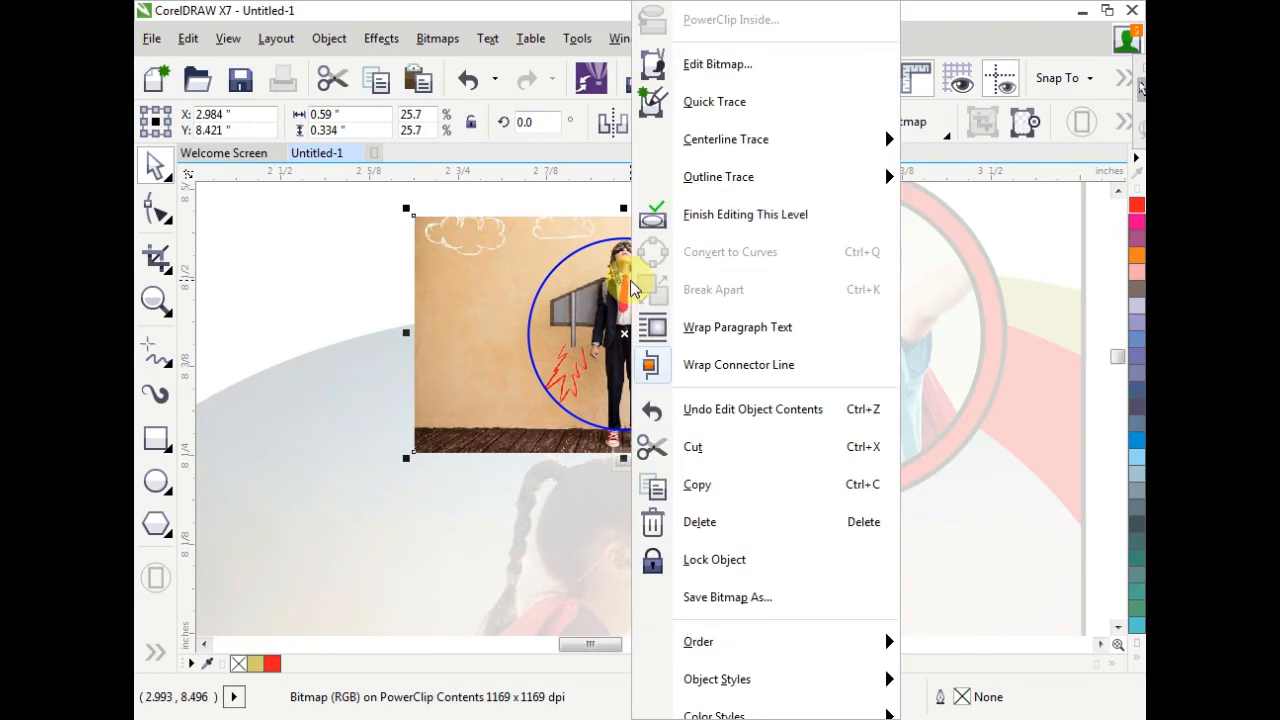
pyautogui.click(700, 216)
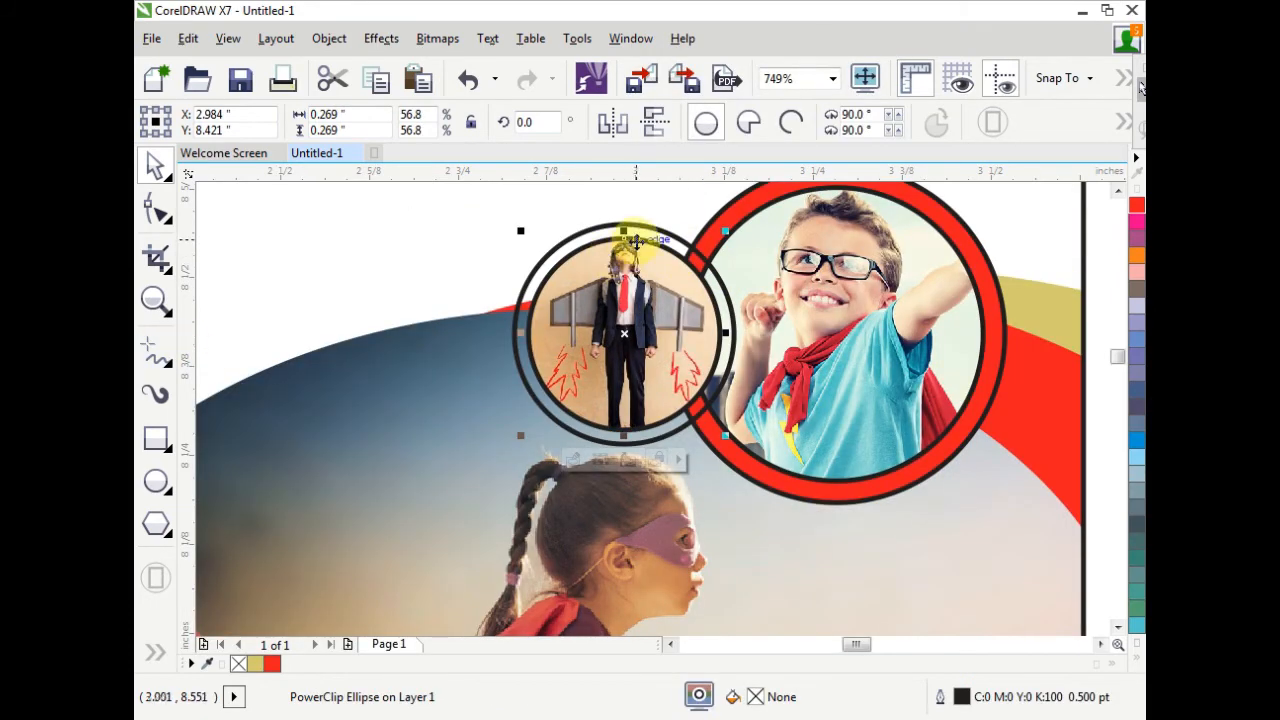
# Step: Fill the outer circle of the small pair with light blue (C:60 M:0 Y:20 K:0)
pyautogui.click(646, 234)
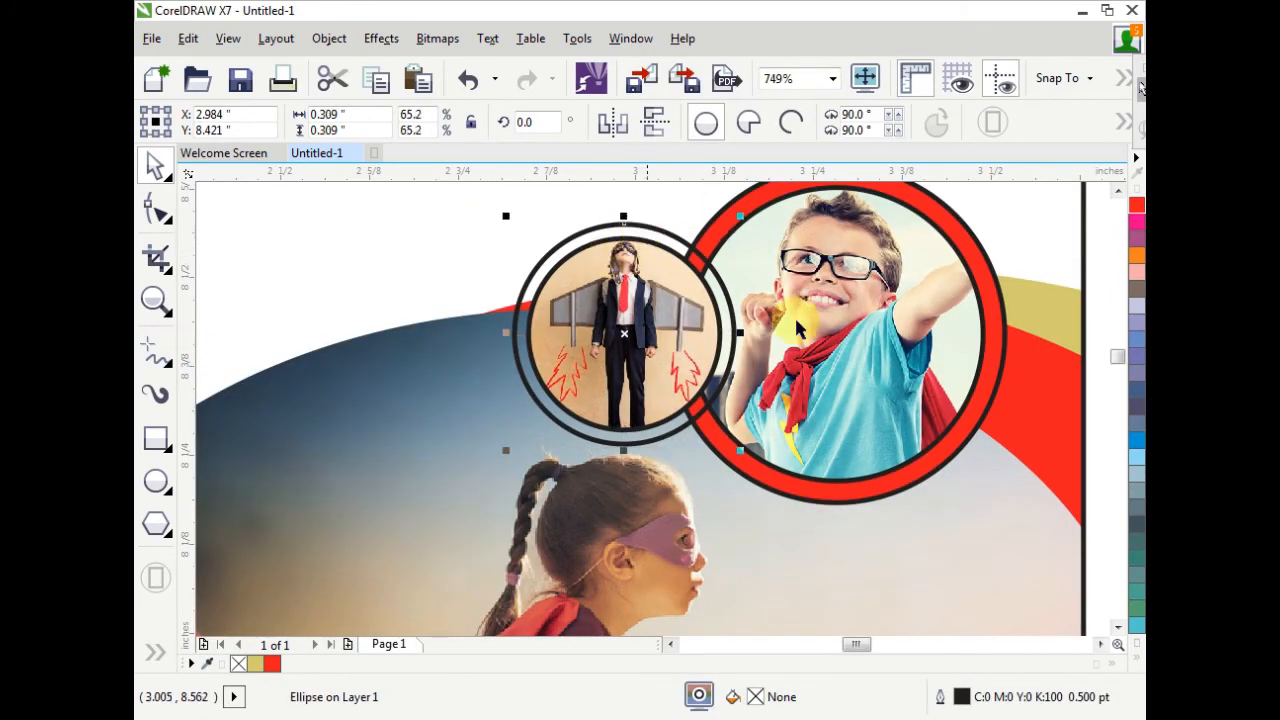
pyautogui.click(1137, 625)
pyautogui.click(155, 300)
pyautogui.scroll(-3, 462, 260)
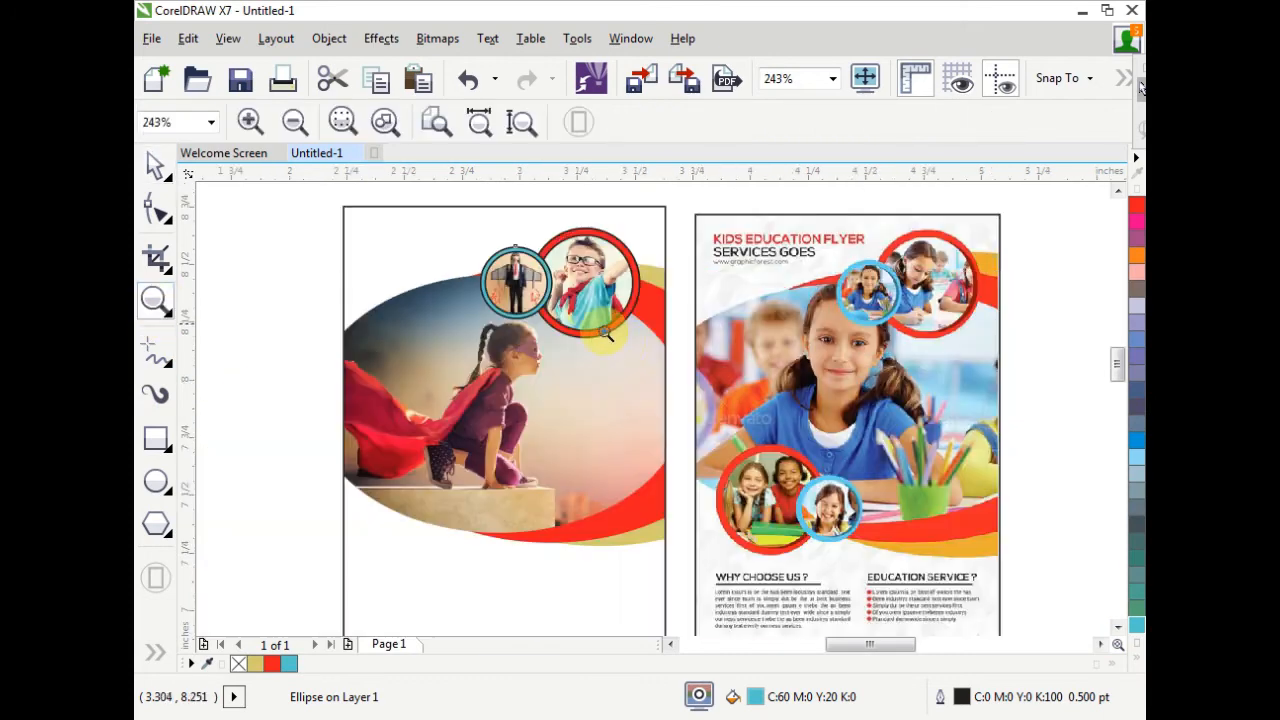
# Step: Select the four objects of the overlapping photo circles above the main photo and remove their outlines
pyautogui.click(150, 176)
pyautogui.moveTo(266, 214); pyautogui.dragTo(620, 385)
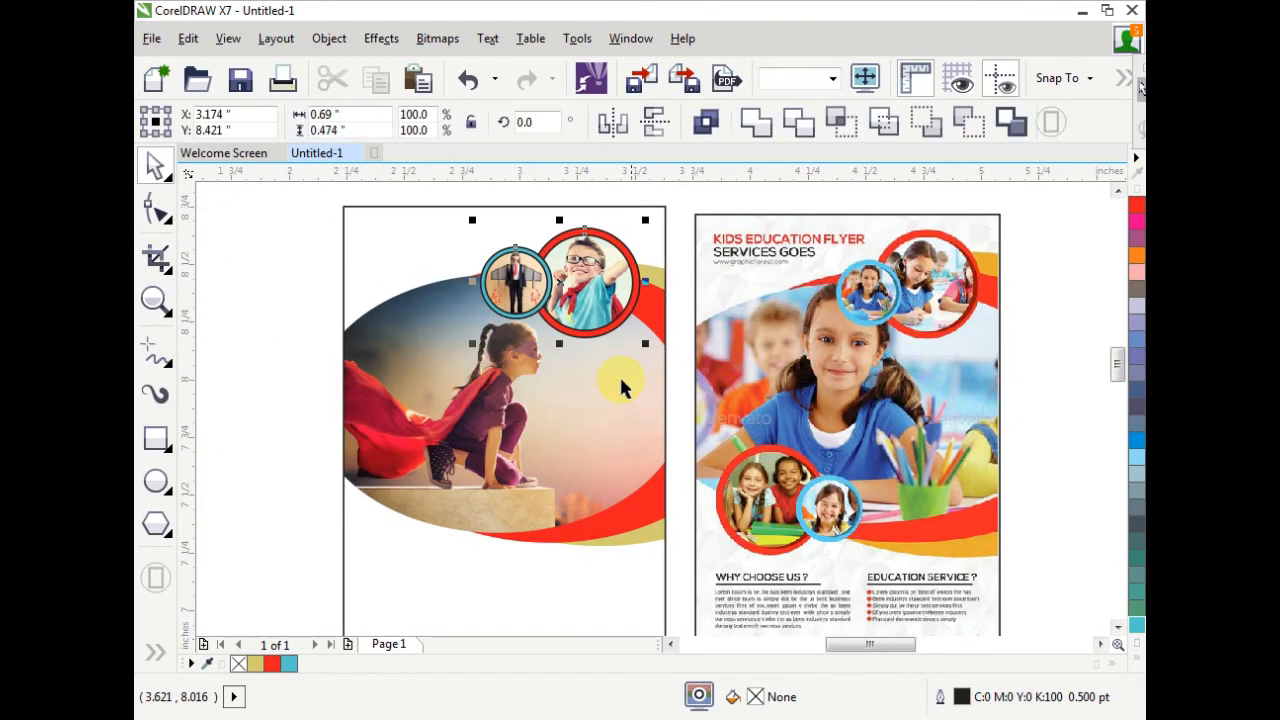
pyautogui.click(1137, 662)
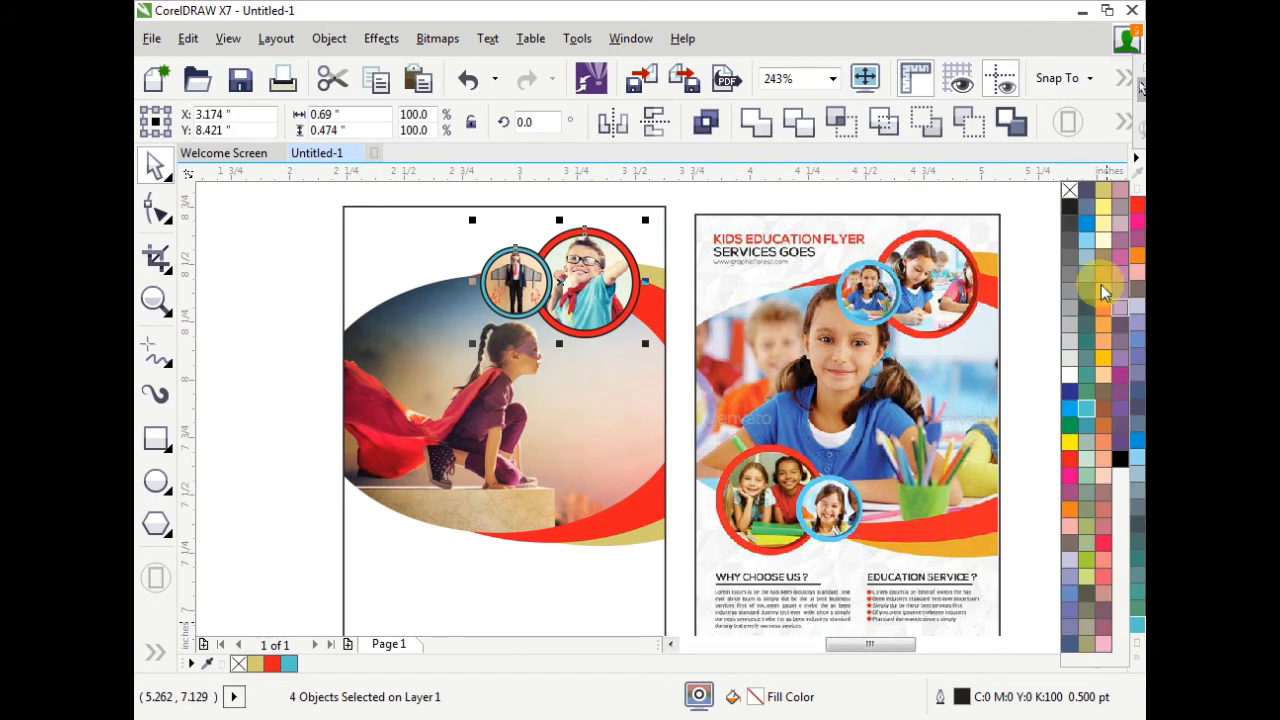
pyautogui.rightClick(1068, 192)
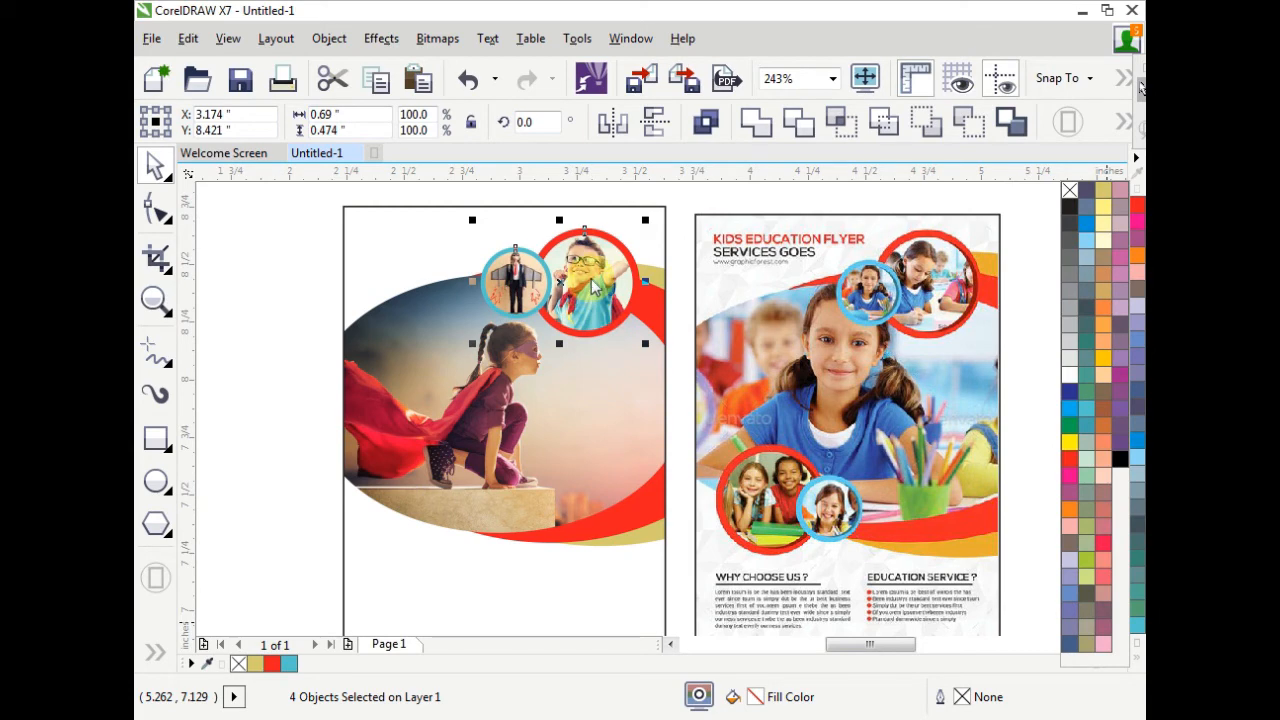
# Step: Copy the overlapping photo circles to the main ellipse's lower-left edge, mirror the copy horizontally, and scale it down slightly
pyautogui.click(591, 269)
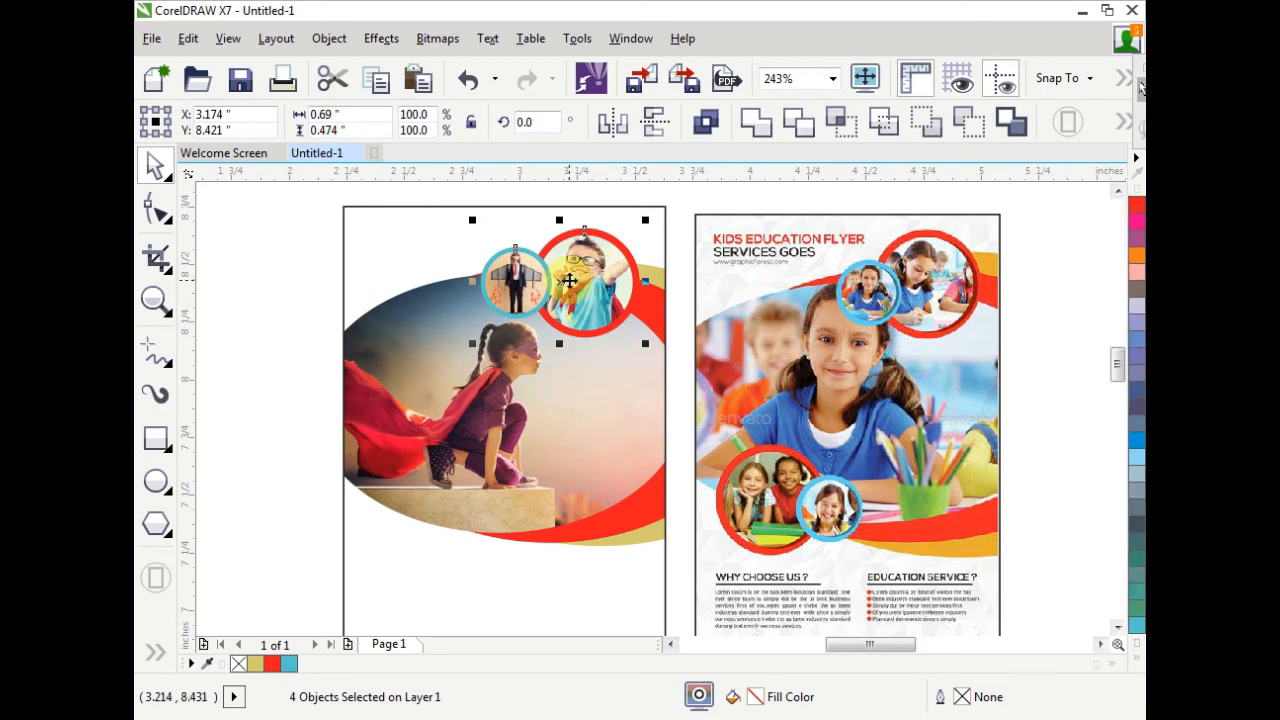
pyautogui.moveTo(565, 289); pyautogui.dragTo(450, 534)
pyautogui.click(613, 121)
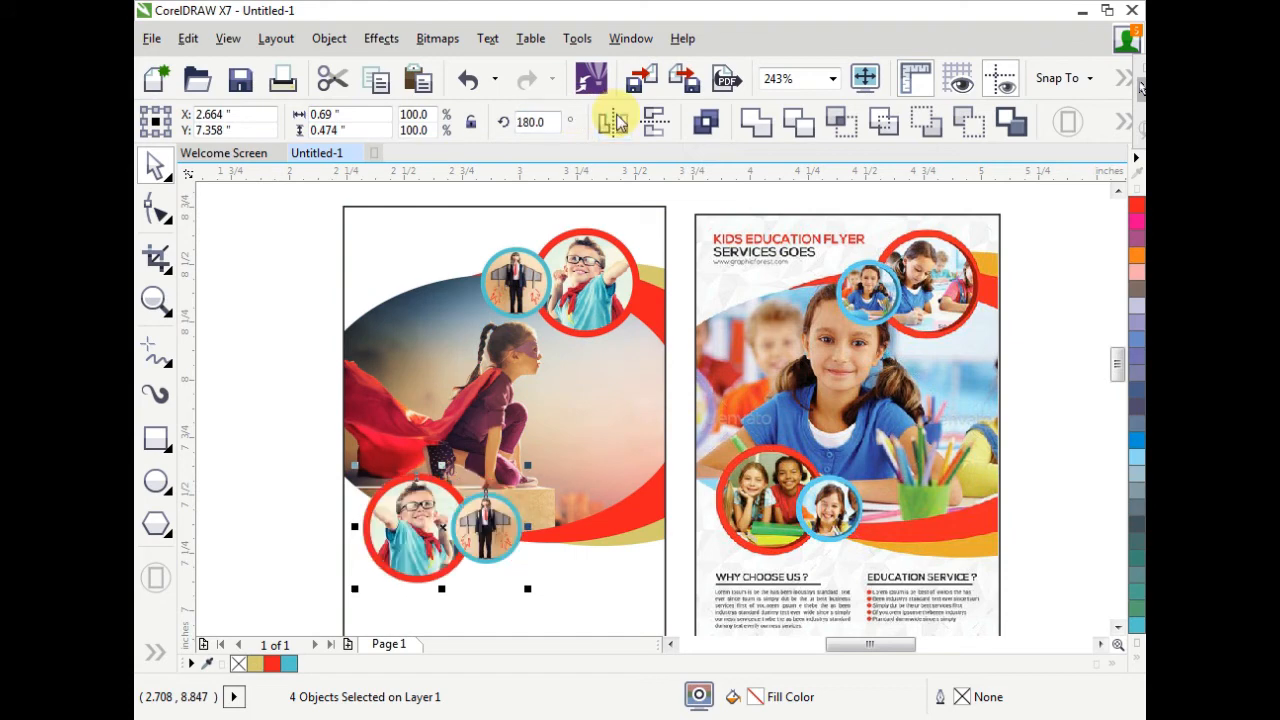
pyautogui.click(492, 530)
pyautogui.moveTo(528, 463); pyautogui.dragTo(509, 528)
pyautogui.click(267, 510)
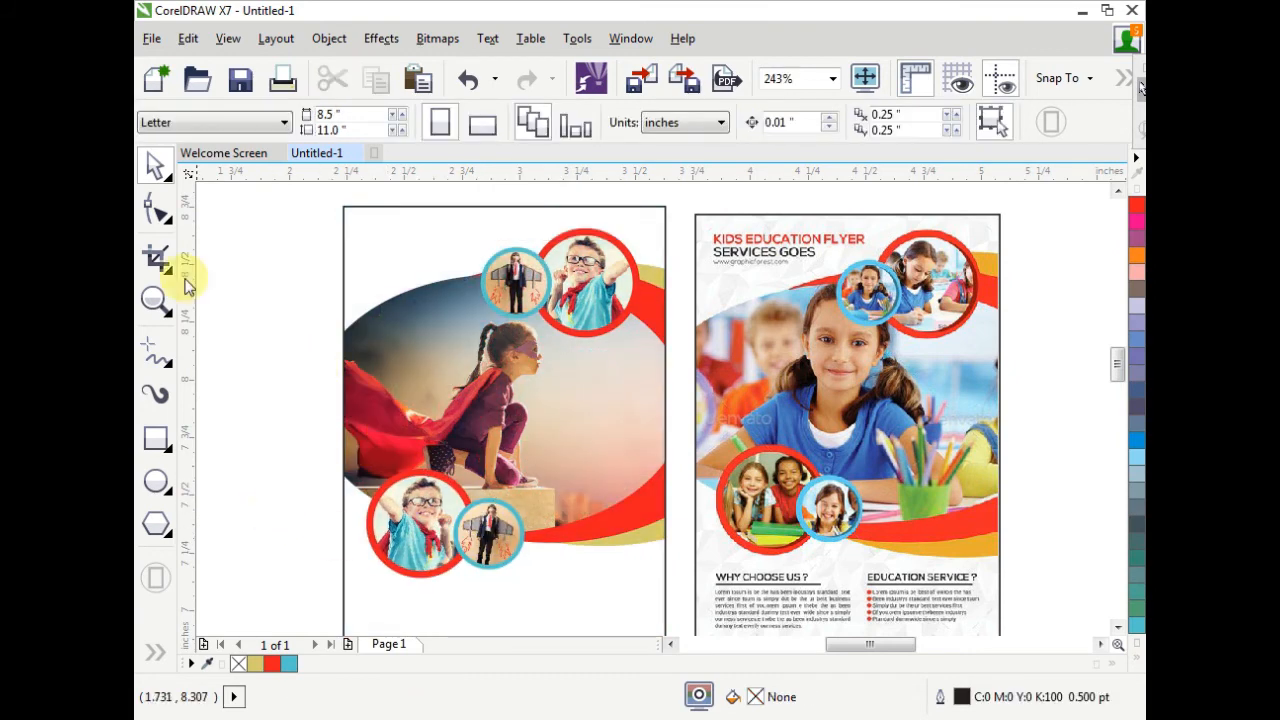
# Step: Add the artistic text "KIDS EDUCATION FLYER" in Arial 24 pt across the top of the flyer
pyautogui.click(155, 300)
pyautogui.rightClick(400, 244)
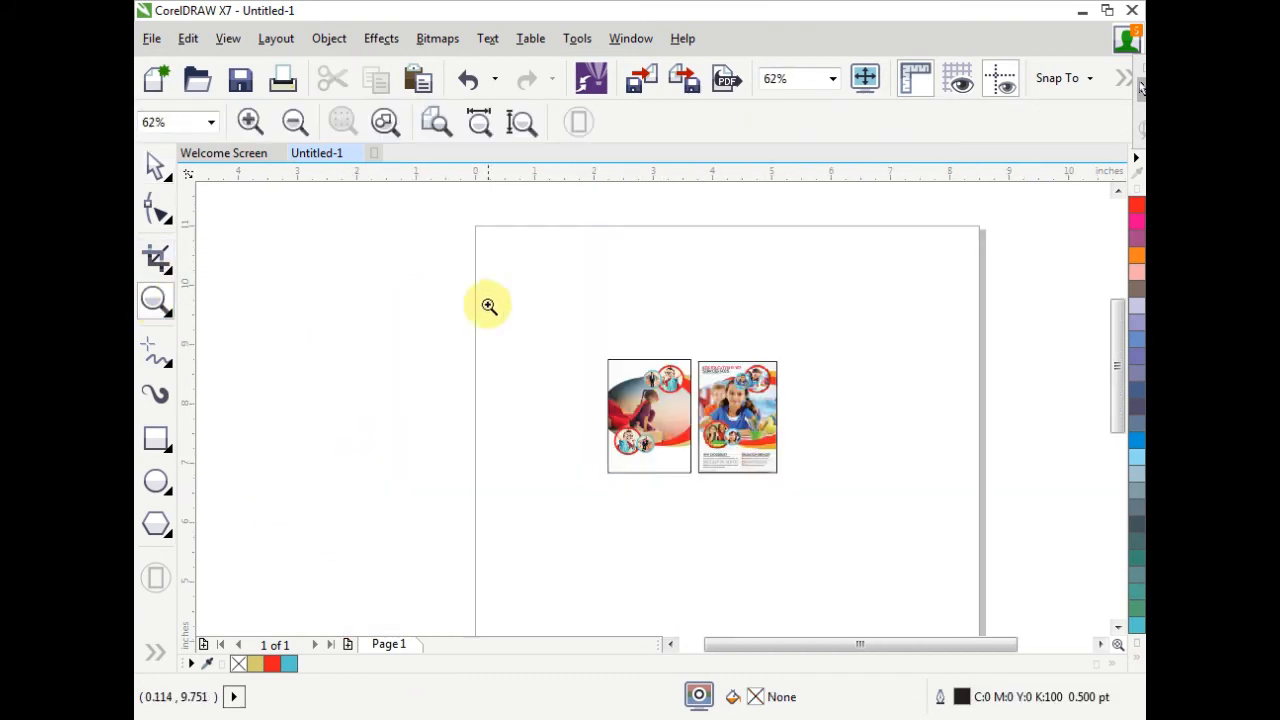
pyautogui.moveTo(604, 351); pyautogui.dragTo(837, 510)
pyautogui.moveTo(329, 196); pyautogui.dragTo(846, 548)
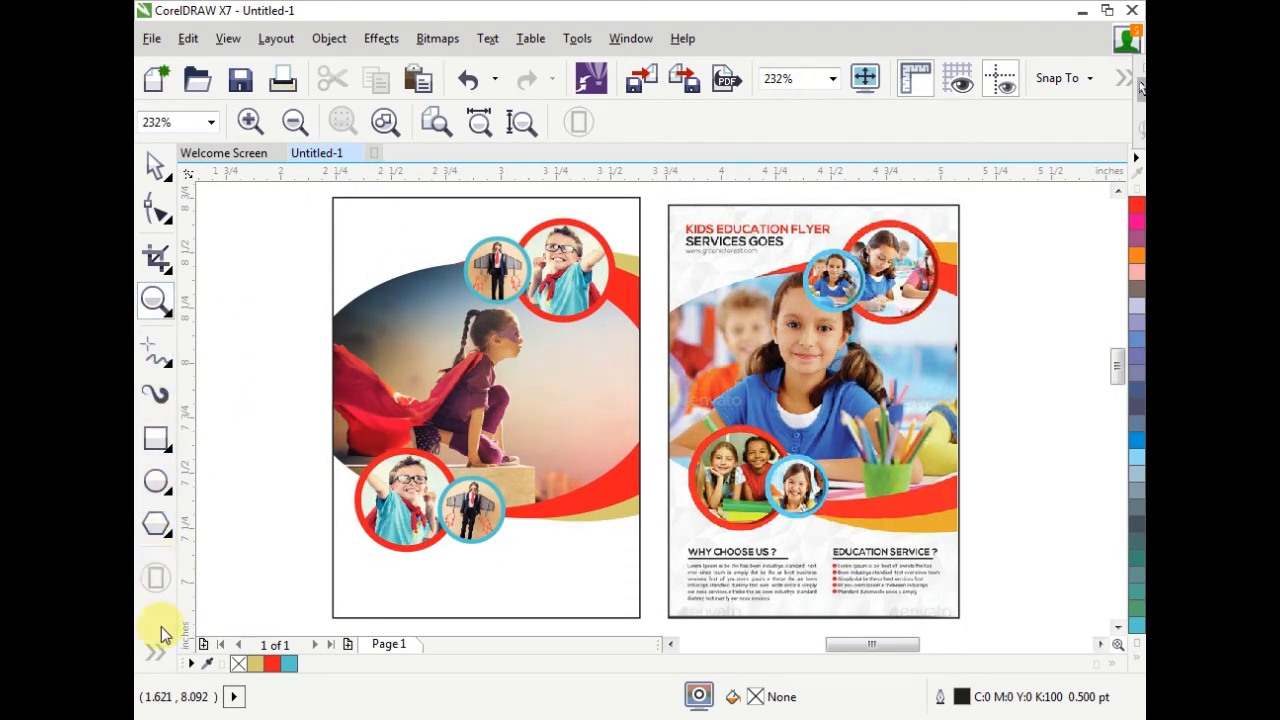
pyautogui.click(157, 655)
pyautogui.click(199, 326)
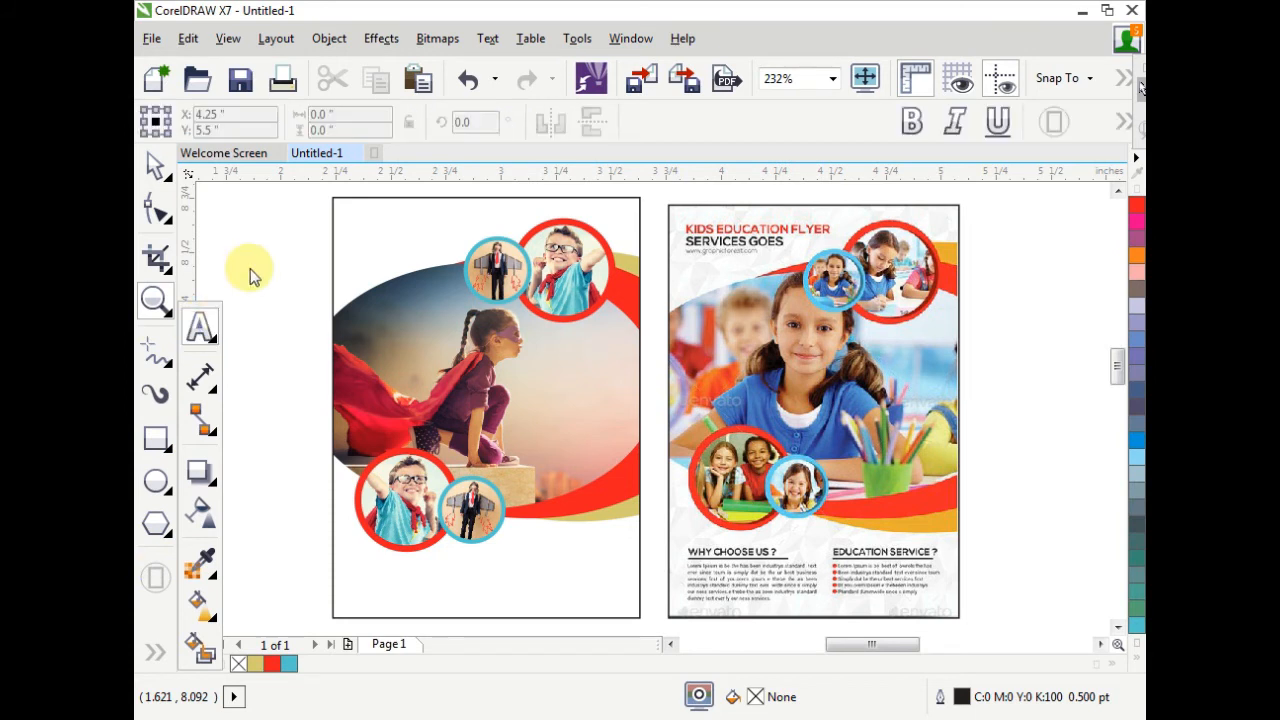
pyautogui.click(237, 260)
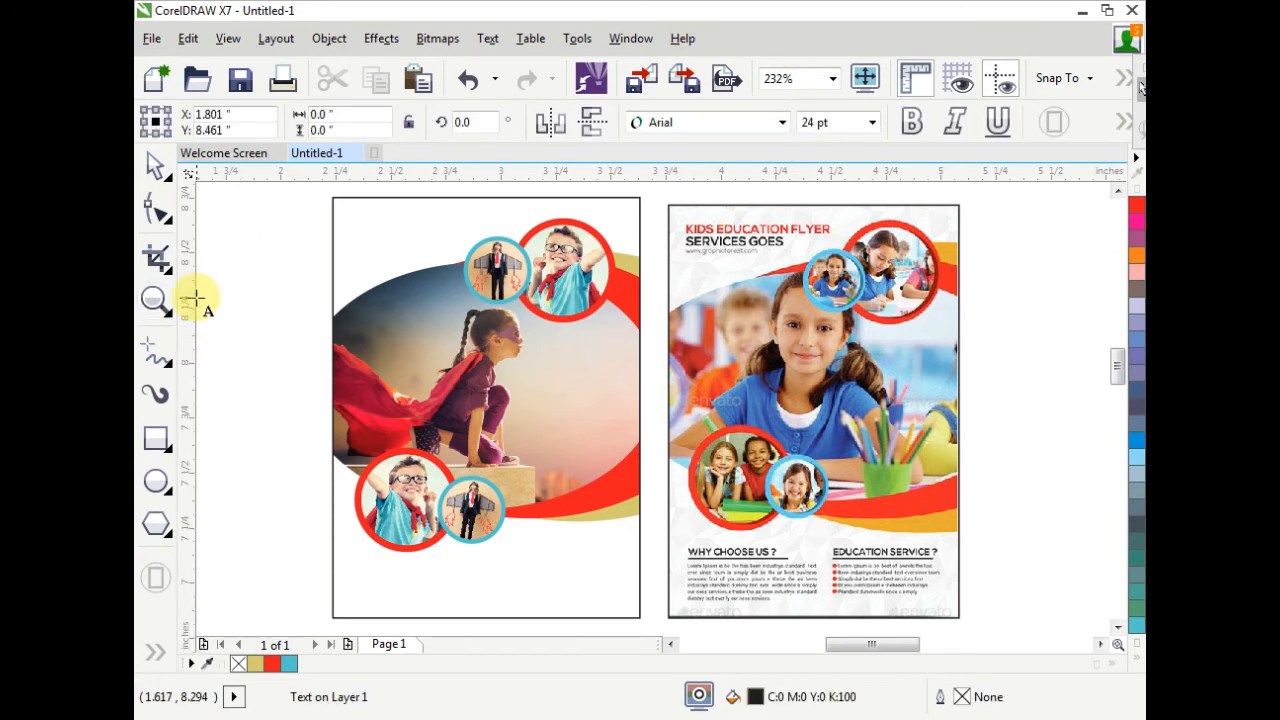
pyautogui.write('KIDS')
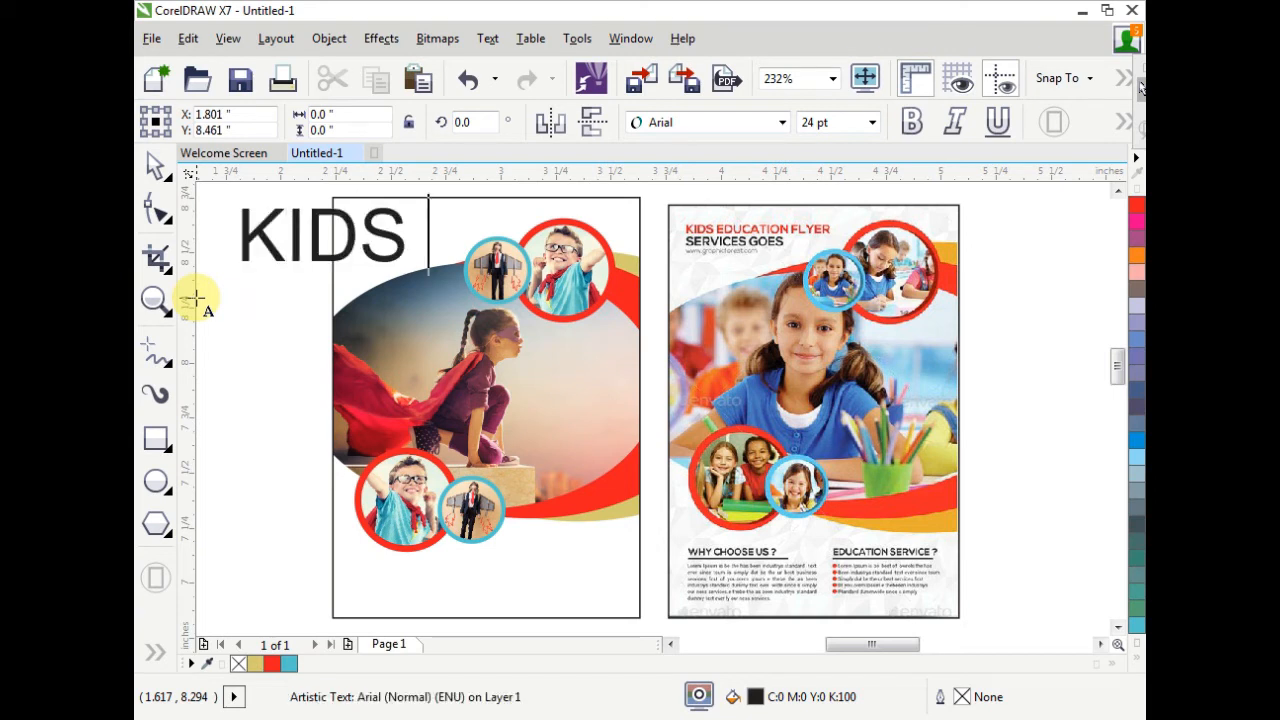
pyautogui.write(' EDUCATION')
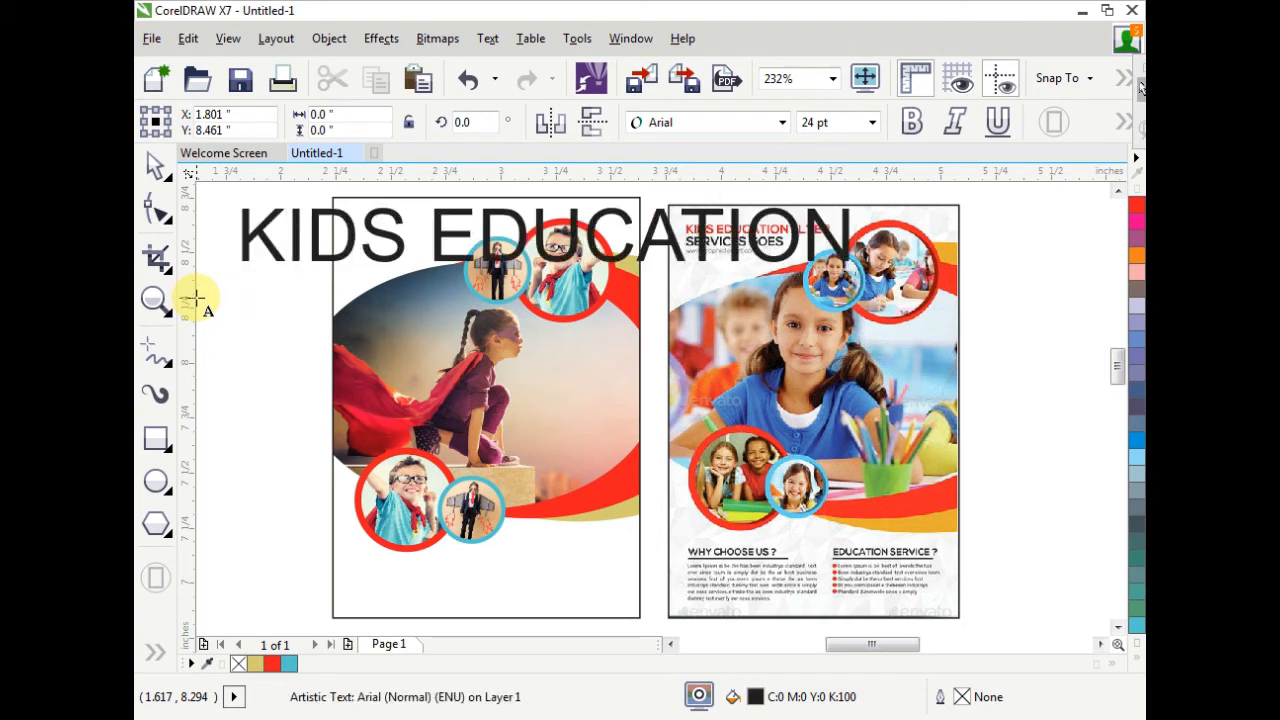
pyautogui.write(' FLYER')
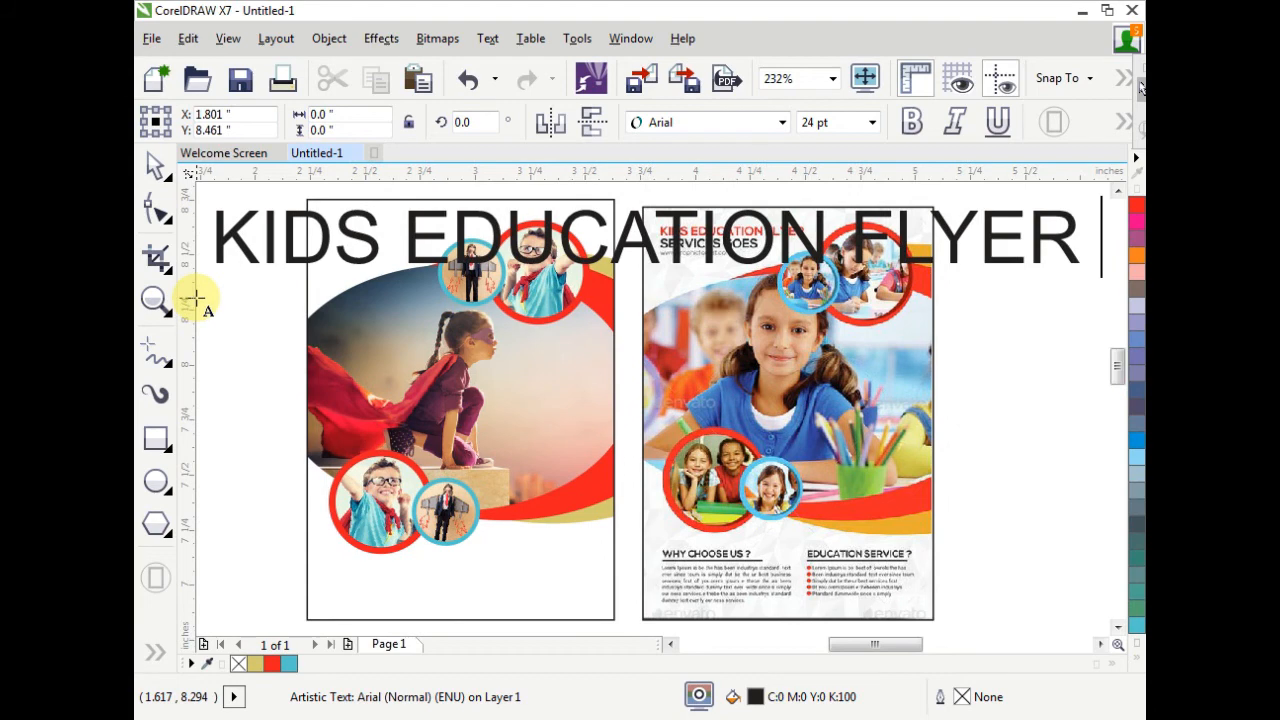
pyautogui.click(162, 172)
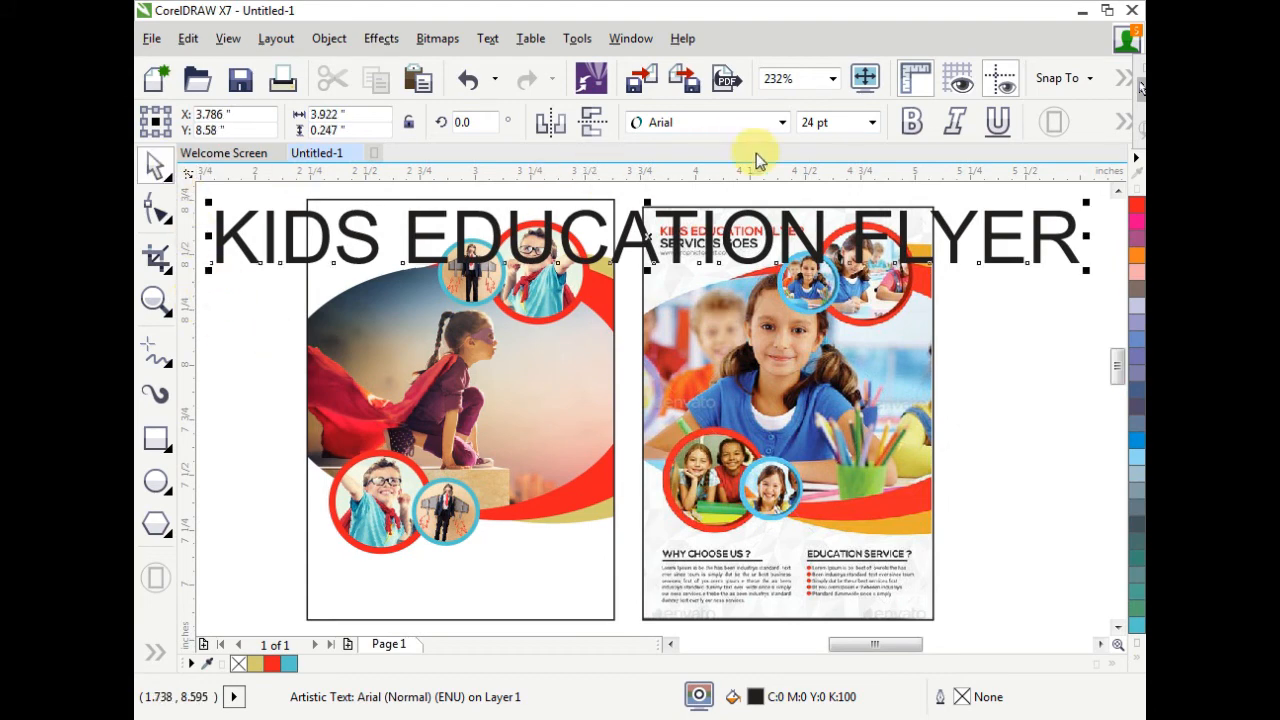
# Step: Scale the headline to about 4.11 pt, place it in the flyer's upper-left corner, and fill it red (C:0 M:100 Y:100 K:0)
pyautogui.moveTo(1086, 270); pyautogui.dragTo(366, 263)
pyautogui.moveTo(292, 211); pyautogui.dragTo(401, 220)
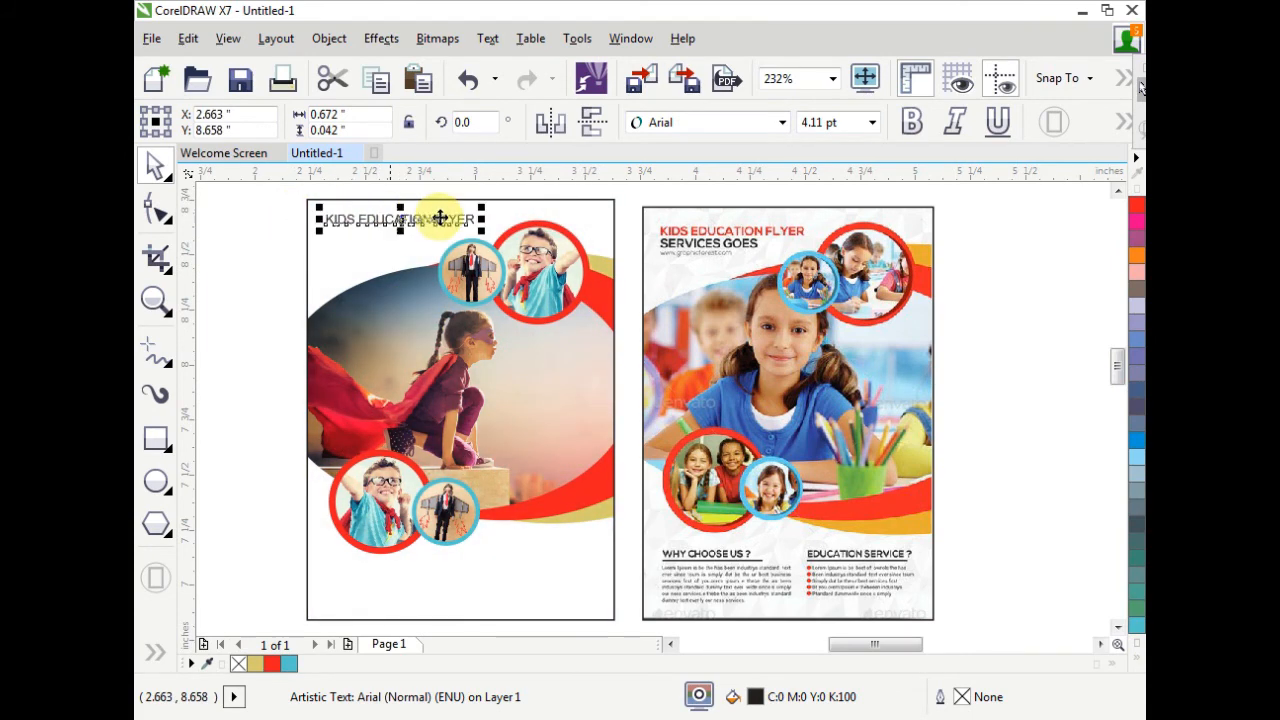
pyautogui.click(1133, 222)
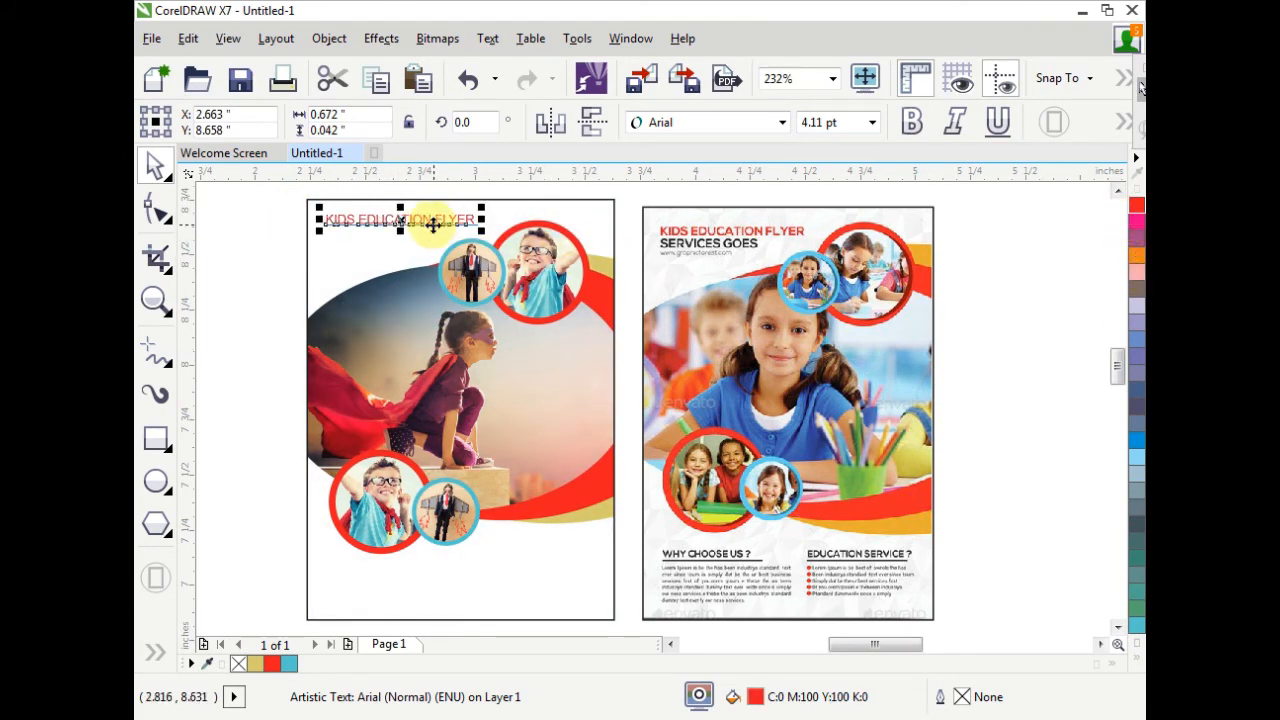
# Step: Place a copy of the headline directly beneath it, scale the copy to about 2.55 pt, and fill it black
pyautogui.moveTo(430, 230); pyautogui.dragTo(395, 236)
pyautogui.hotkey('ctrl', 'z')
pyautogui.click(155, 300)
pyautogui.moveTo(292, 205); pyautogui.dragTo(553, 307)
pyautogui.click(155, 166)
pyautogui.moveTo(684, 292); pyautogui.dragTo(684, 292)
pyautogui.moveTo(805, 272); pyautogui.dragTo(657, 334)
pyautogui.click(1133, 668)
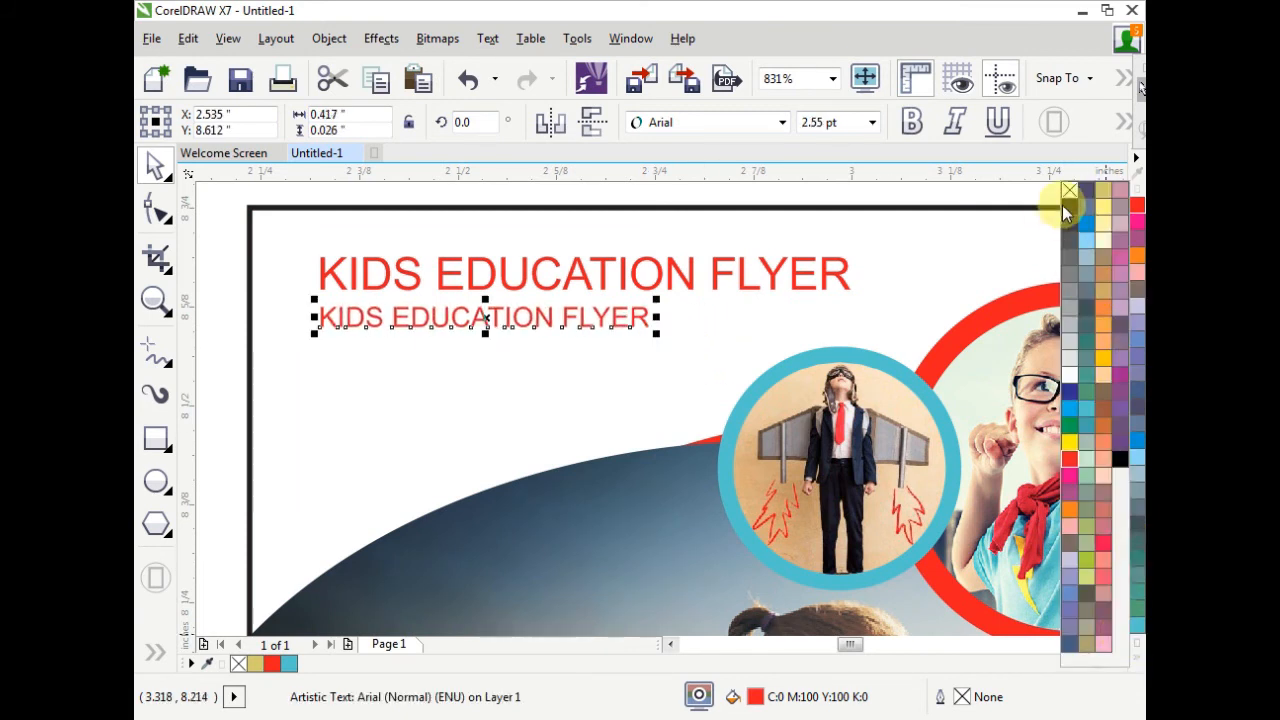
pyautogui.click(1069, 206)
pyautogui.rightClick(498, 335)
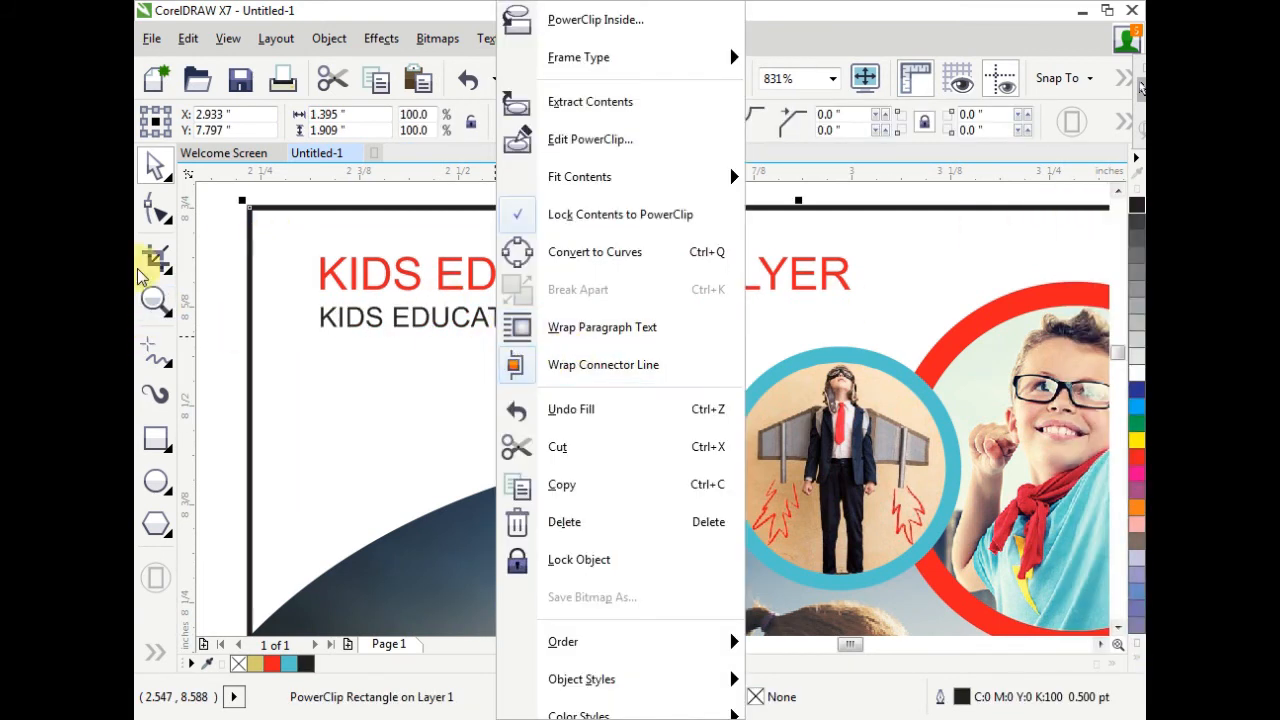
# Step: Copy the headline and subheading pair to the flyer's blank lower-left area, shrink it, and duplicate the pair beneath
pyautogui.click(155, 300)
pyautogui.press('F4')
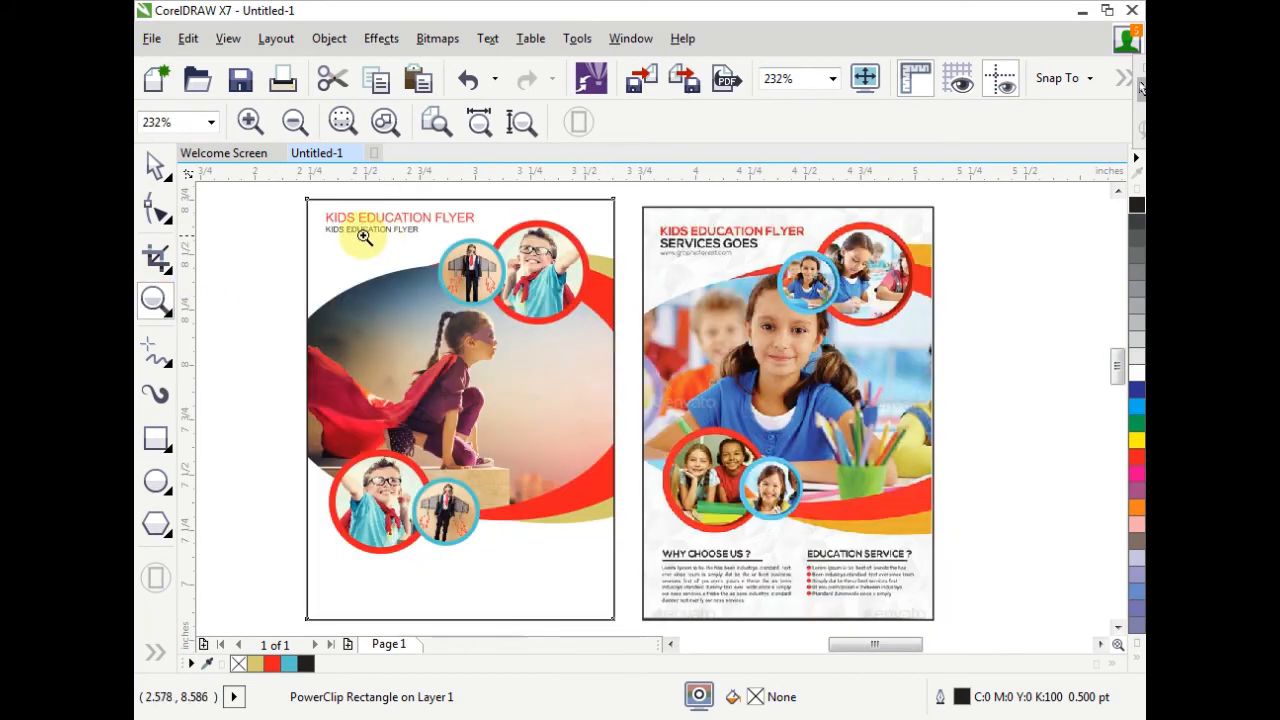
pyautogui.click(155, 165)
pyautogui.click(264, 207)
pyautogui.moveTo(457, 263); pyautogui.dragTo(478, 242)
pyautogui.moveTo(372, 556); pyautogui.dragTo(375, 575)
pyautogui.moveTo(477, 594); pyautogui.dragTo(380, 590)
# Step: Copy the four lower text lines to the right as a second column and repeat the duplication for a third column
pyautogui.moveTo(266, 543); pyautogui.dragTo(465, 620)
pyautogui.moveTo(396, 594); pyautogui.dragTo(507, 594)
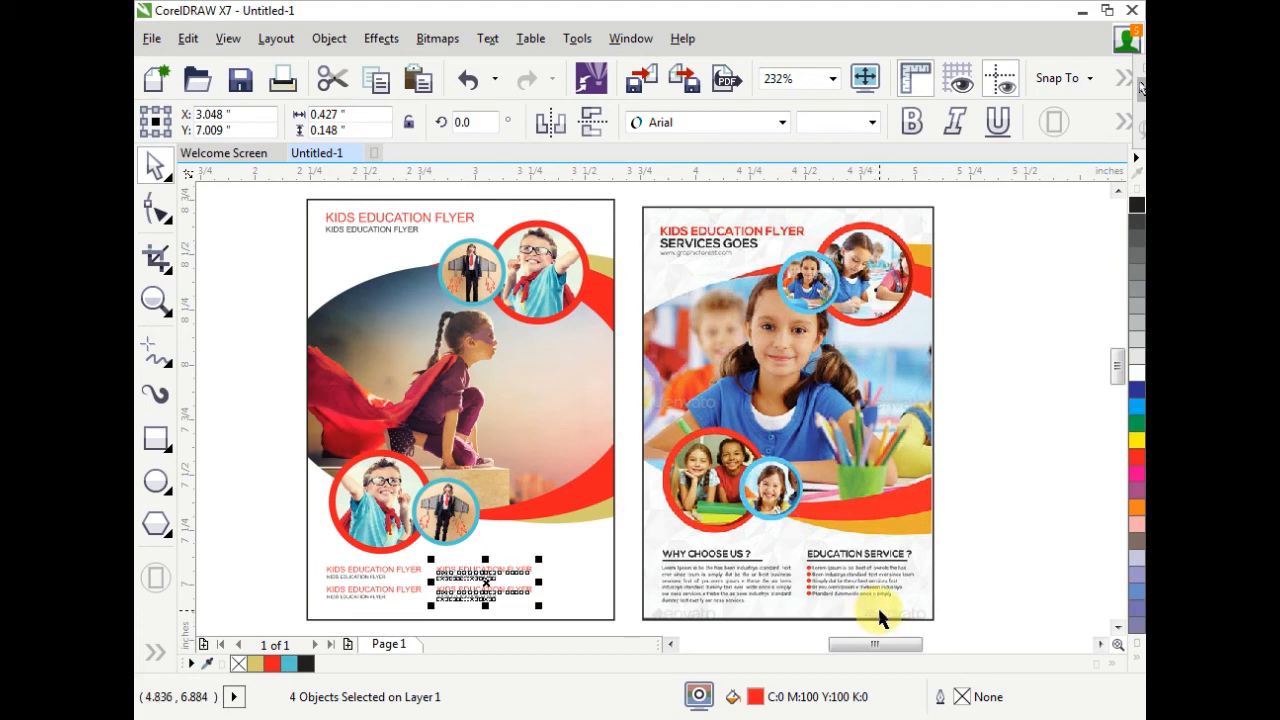
pyautogui.hotkey('ctrl', 'r')
# Step: Select all three lower text columns and scale them down together to fit within the flyer's width
pyautogui.moveTo(260, 543); pyautogui.dragTo(651, 612)
pyautogui.moveTo(645, 552); pyautogui.dragTo(598, 552)
pyautogui.click(632, 607)
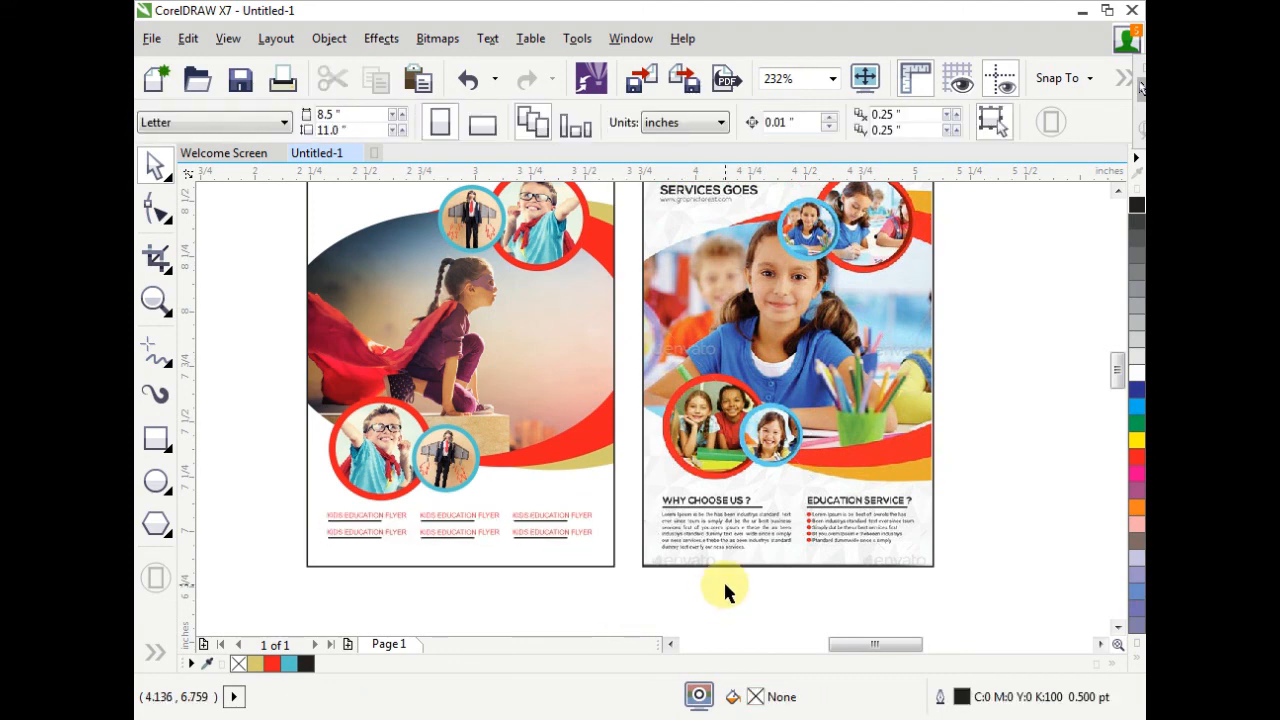
# Step: Select the entire flyer with its reference image, fit them in view, and check them in full-screen preview
pyautogui.scroll(-3, 723, 578)
pyautogui.moveTo(869, 600); pyautogui.dragTo(459, 313)
pyautogui.hotkey('shift', 'F2')
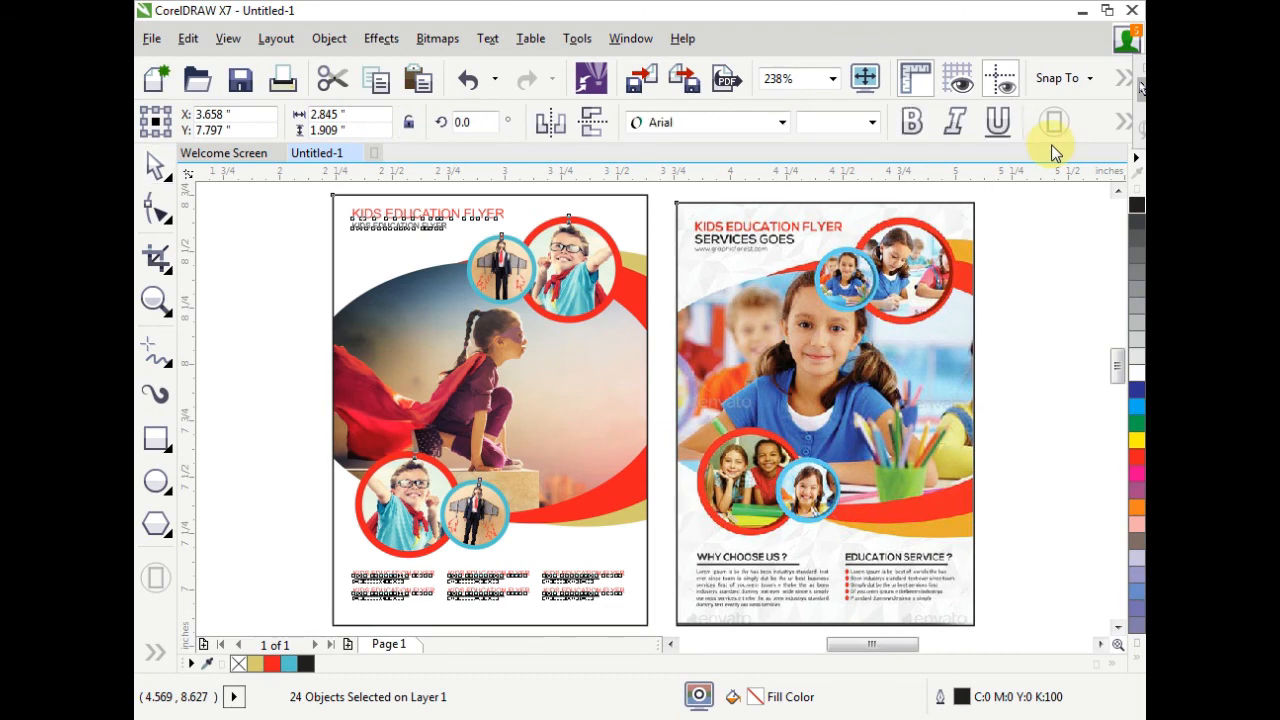
pyautogui.press('F9')
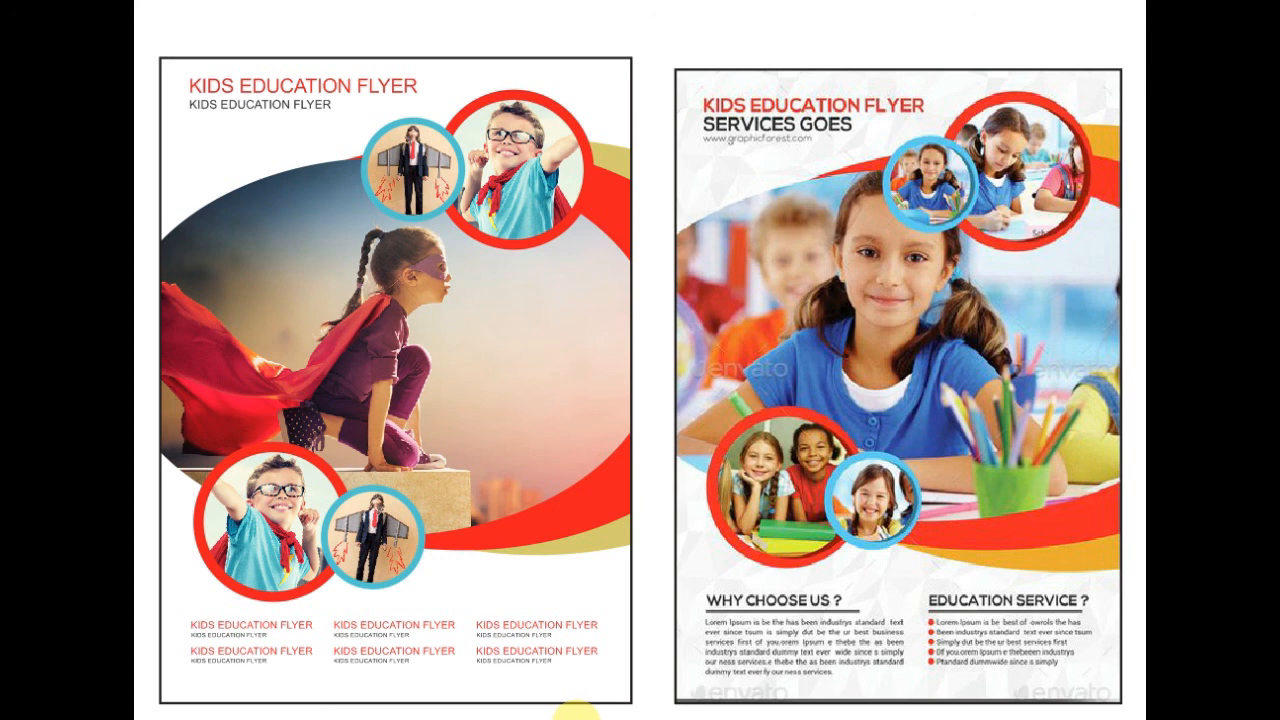
pyautogui.press('F9')
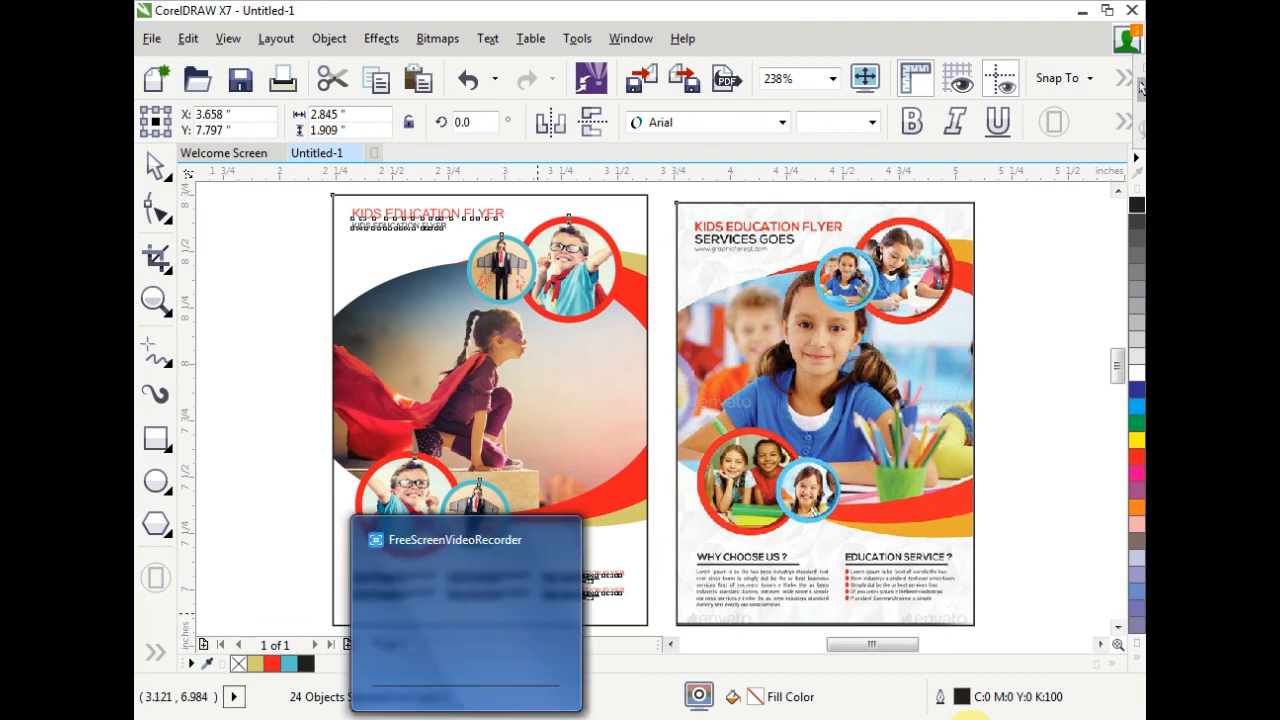
pyautogui.click(973, 718)
pyautogui.click(981, 618)
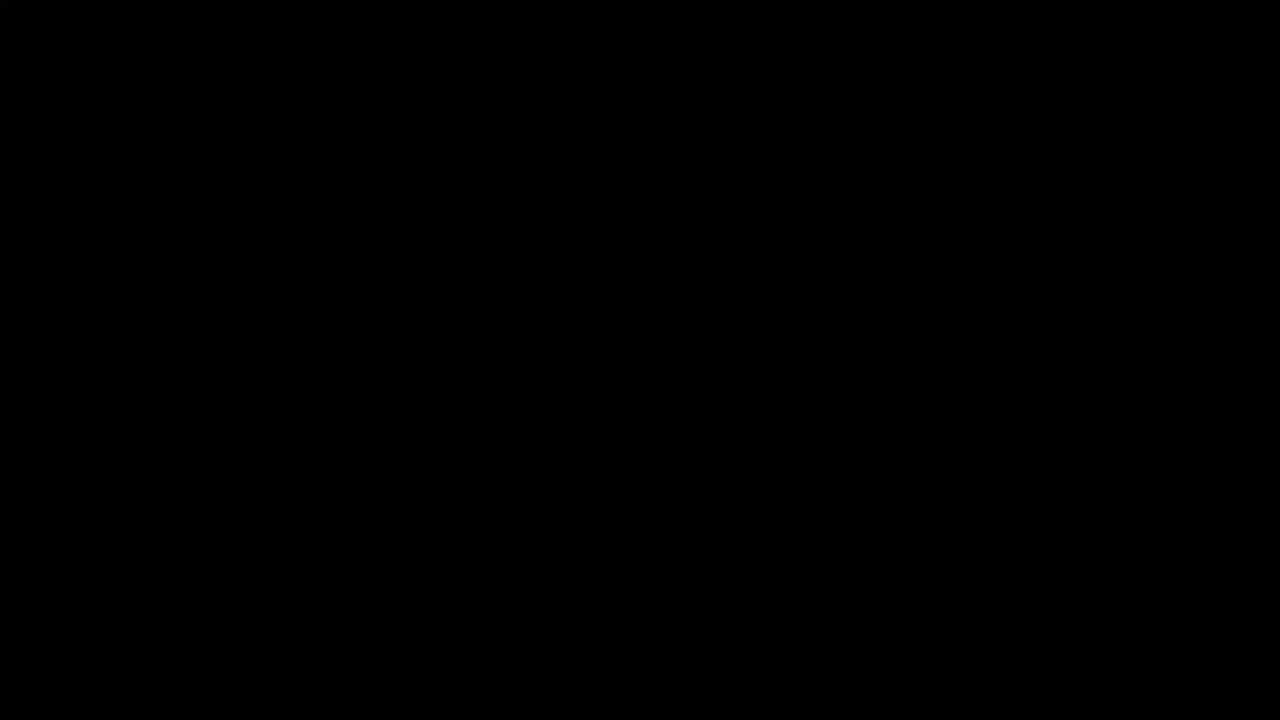